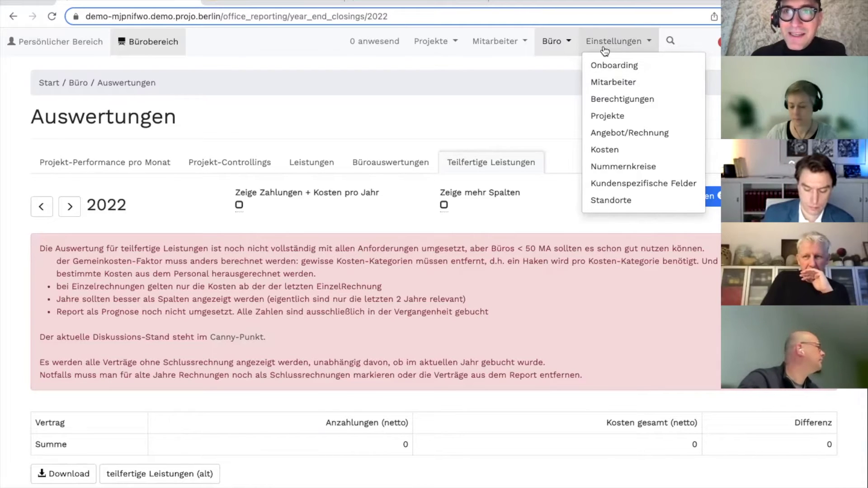
Step: In the employee settings for working times, enable "Kommen bei Kommen & Gehen ist Pflicht" and compare it with the neighbouring "Beginn & Ende" option
left_click(607, 83)
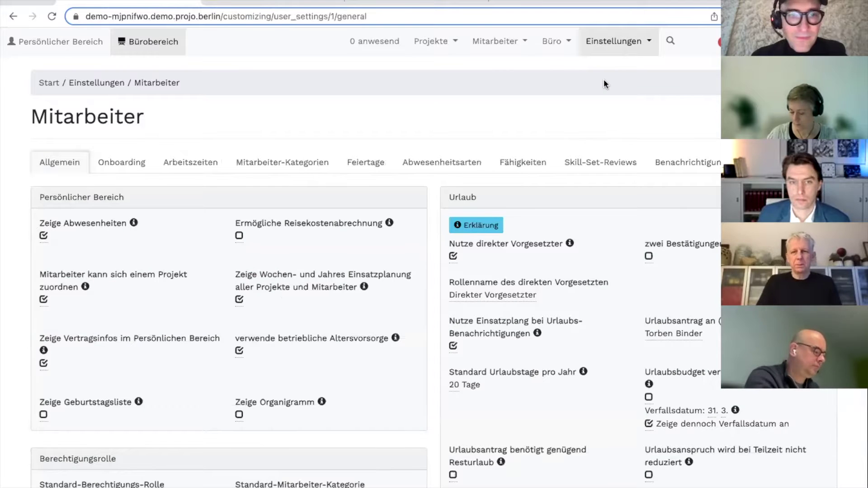
scroll(286, 297, "down", 4)
scroll(286, 297, "up", 2)
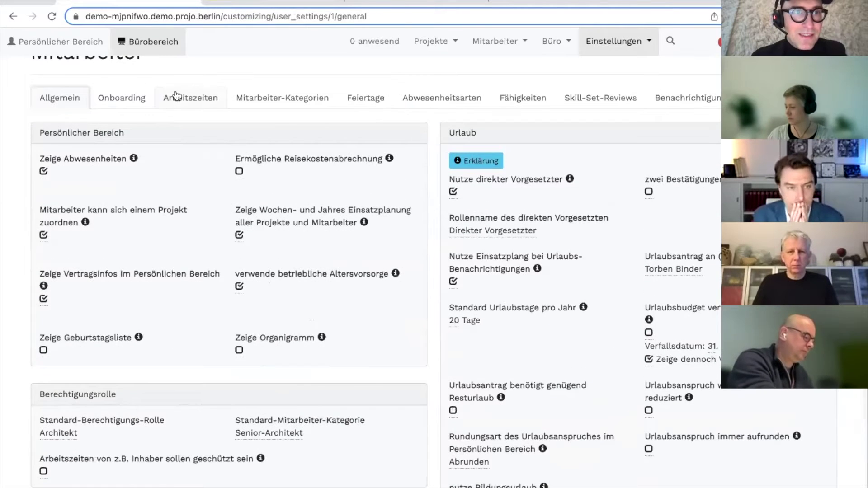
left_click(177, 96)
scroll(201, 245, "down", 3)
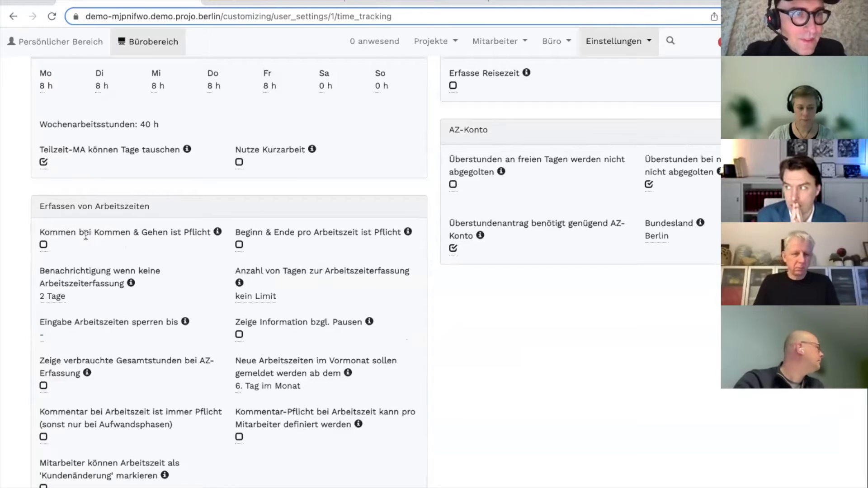
left_click(43, 245)
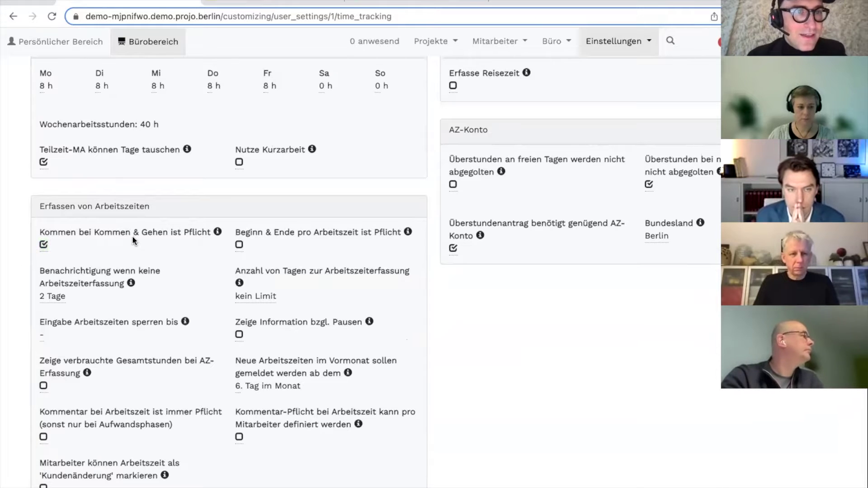
left_click_drag(137, 232, 164, 230)
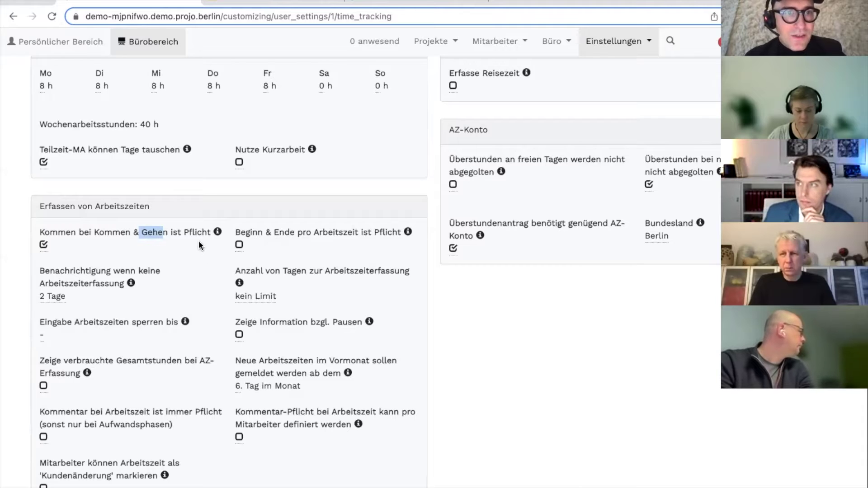
left_click_drag(236, 232, 281, 236)
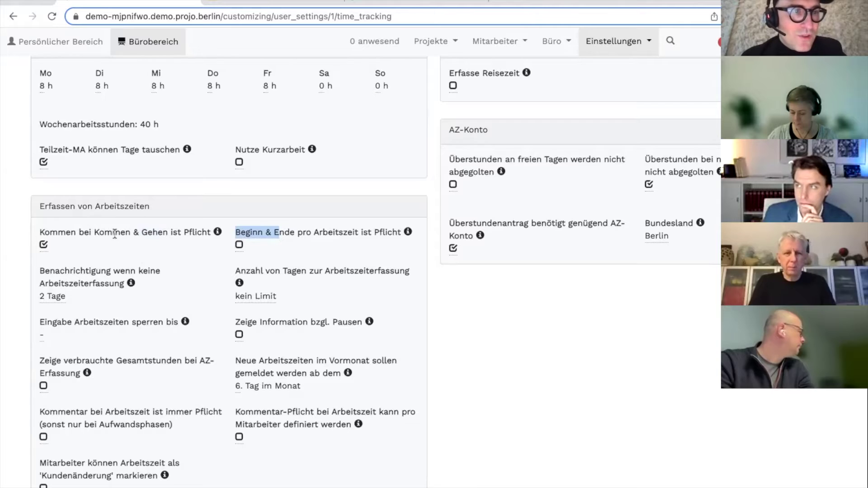
left_click_drag(58, 234, 179, 233)
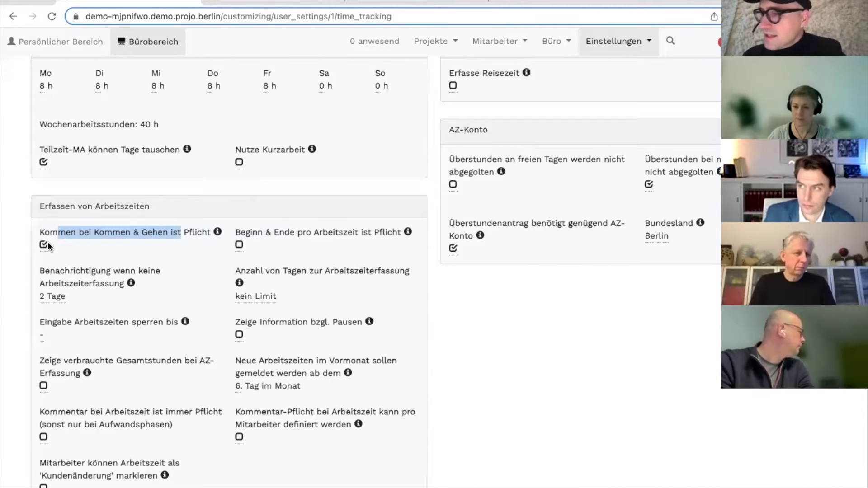
Step: Open the monthly time records of the employee with code PG from the employee list for December 2021
scroll(238, 229, "up", 3)
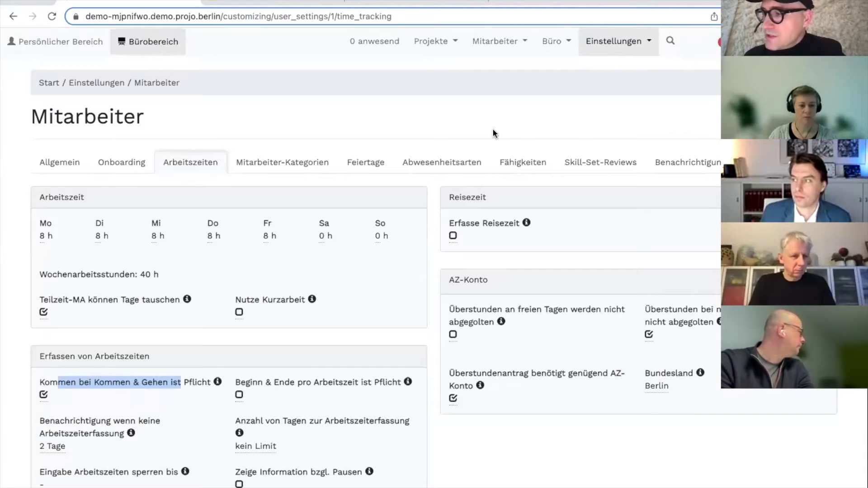
left_click(503, 39)
left_click(488, 67)
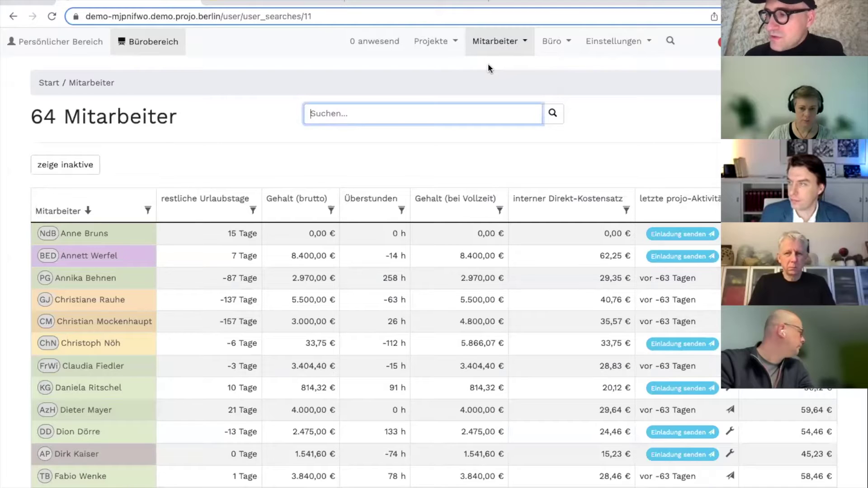
left_click(93, 278)
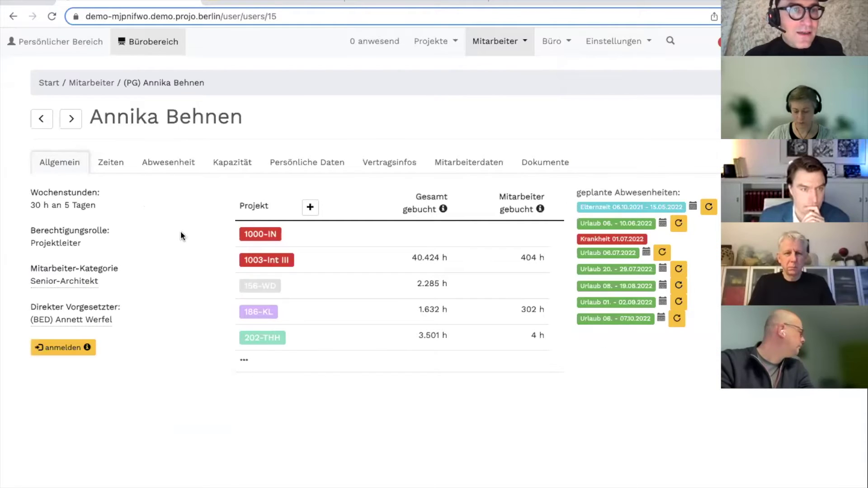
left_click(120, 169)
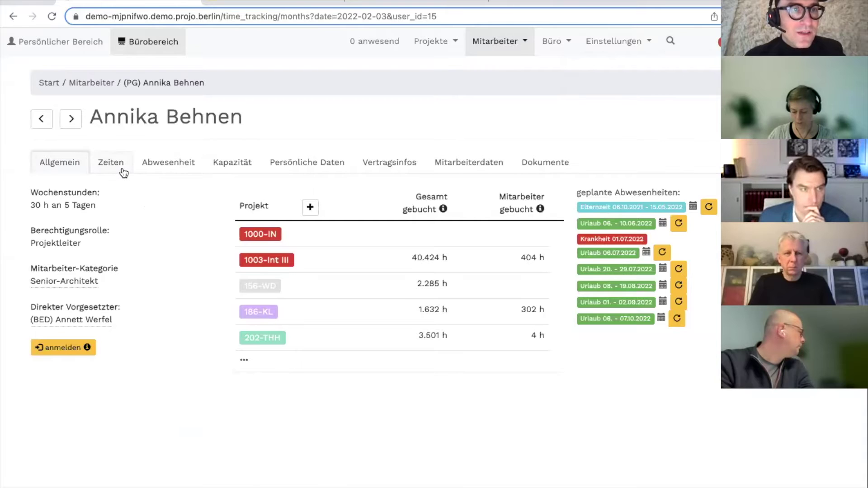
left_click(41, 242)
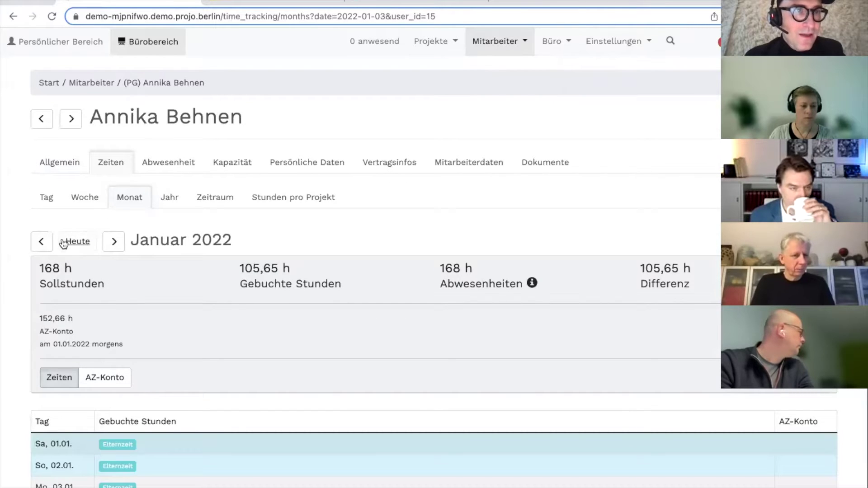
left_click(40, 243)
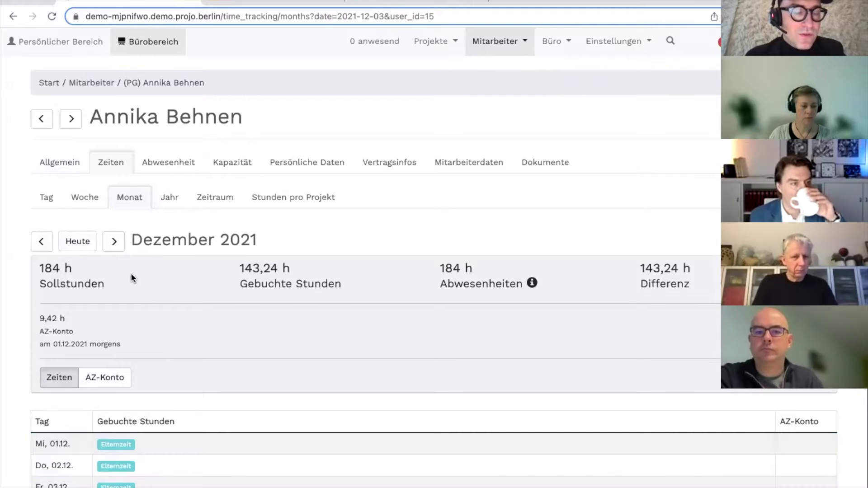
Step: Look through the hours booked in December 2021 and export the month's time report as a PDF
scroll(150, 298, "down", 15)
scroll(152, 305, "down", 4)
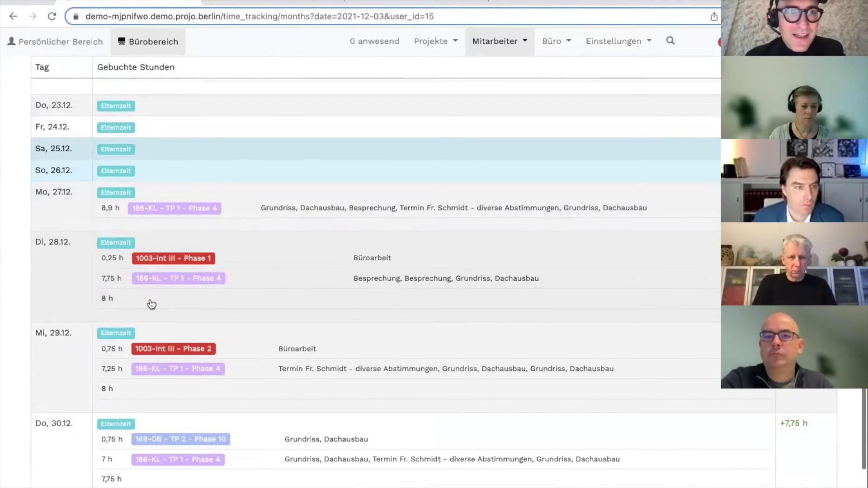
scroll(152, 303, "up", 15)
scroll(150, 299, "up", 1)
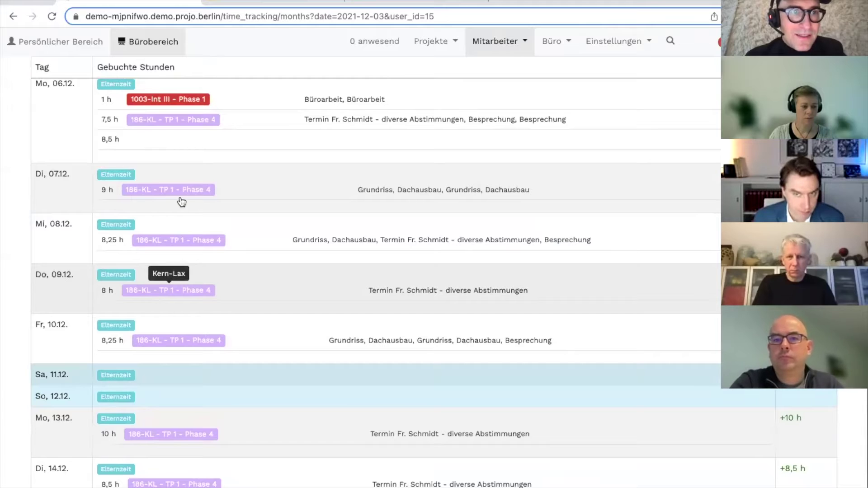
scroll(219, 302, "down", 15)
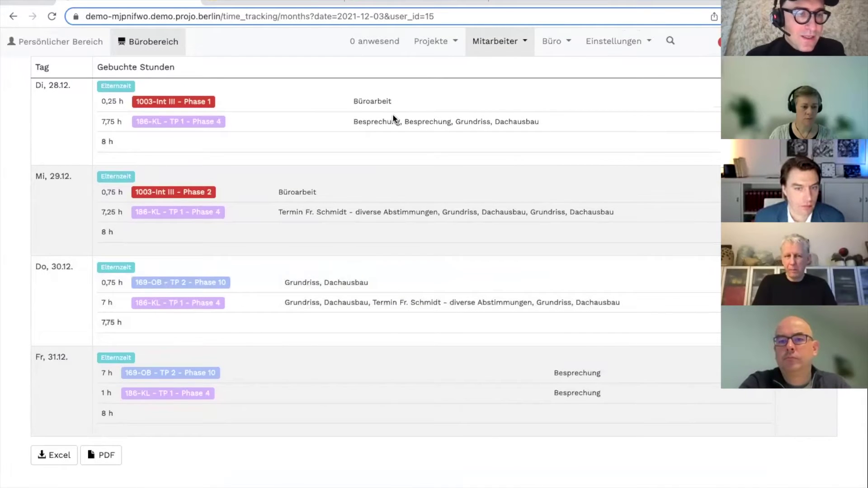
left_click(100, 455)
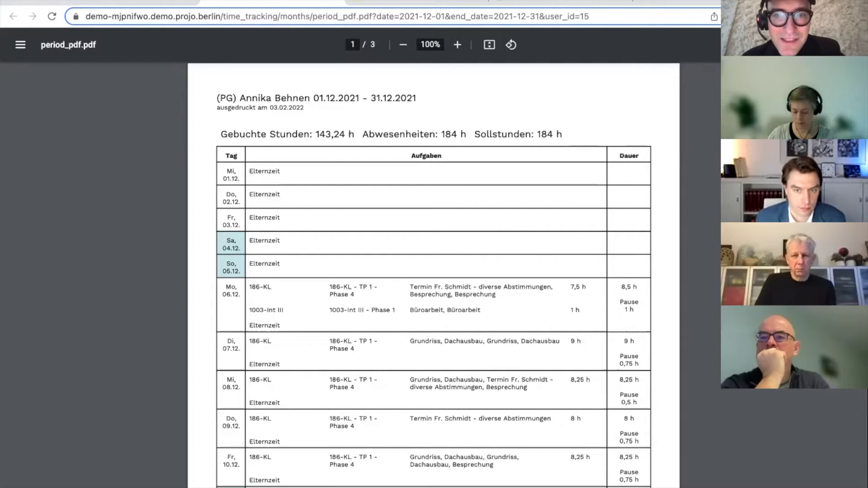
Step: Examine the "Pause" entries under "Dauer" and the daily bookings across all pages of the PDF report
left_click_drag(621, 305, 640, 309)
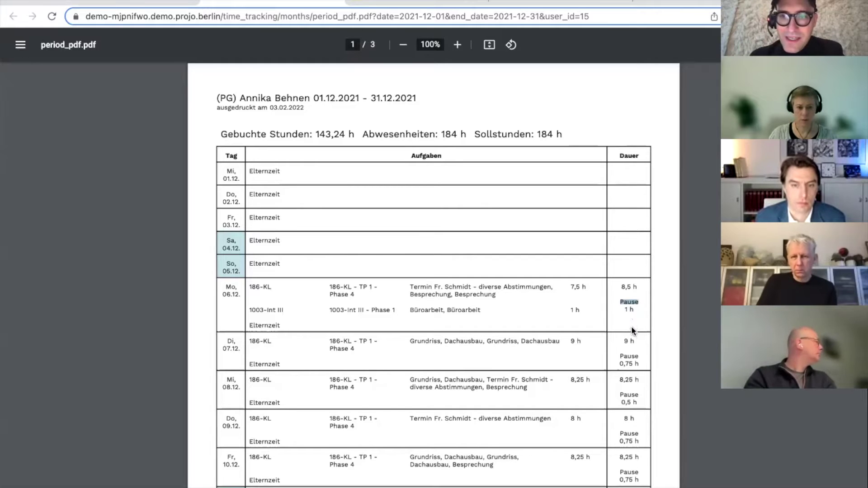
left_click(630, 317)
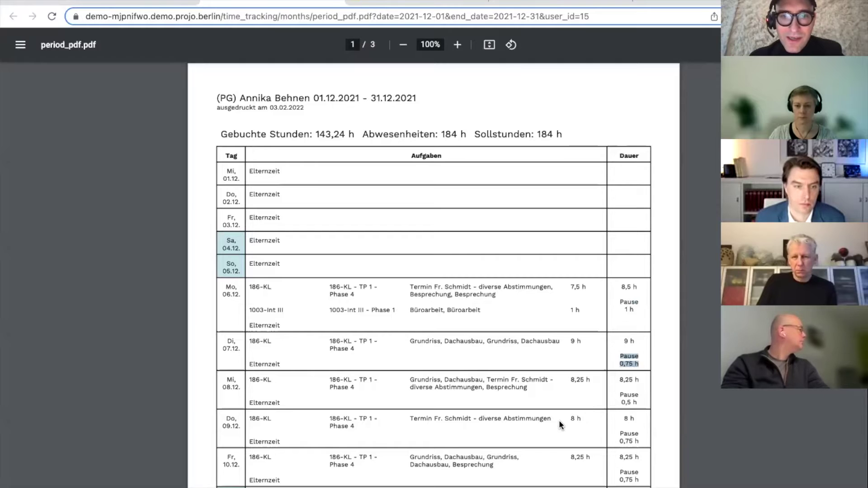
scroll(560, 420, "down", 20)
scroll(559, 425, "down", 2)
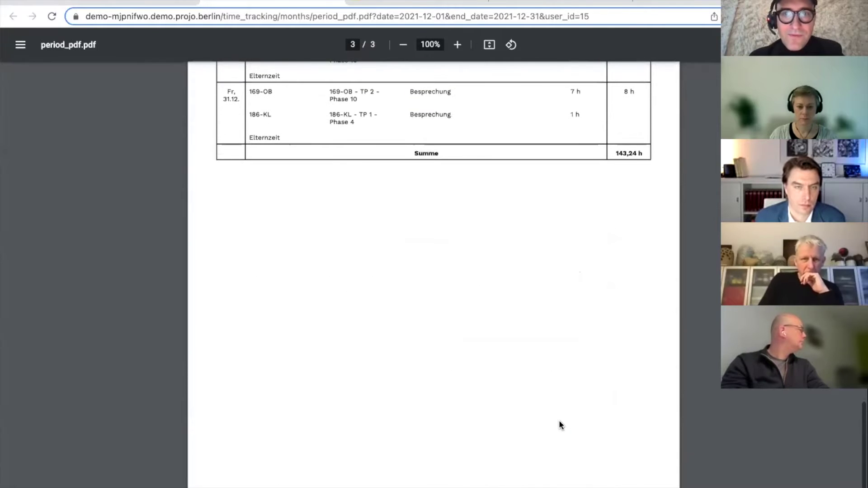
scroll(560, 425, "up", 4)
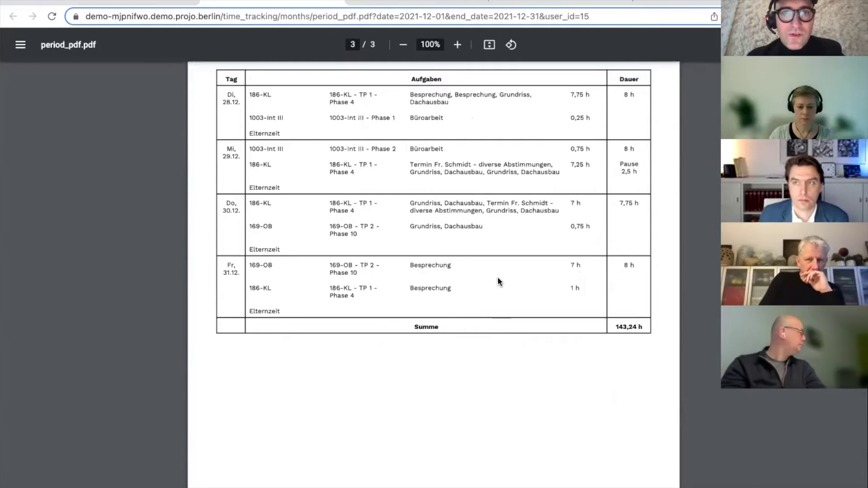
scroll(497, 277, "up", 20)
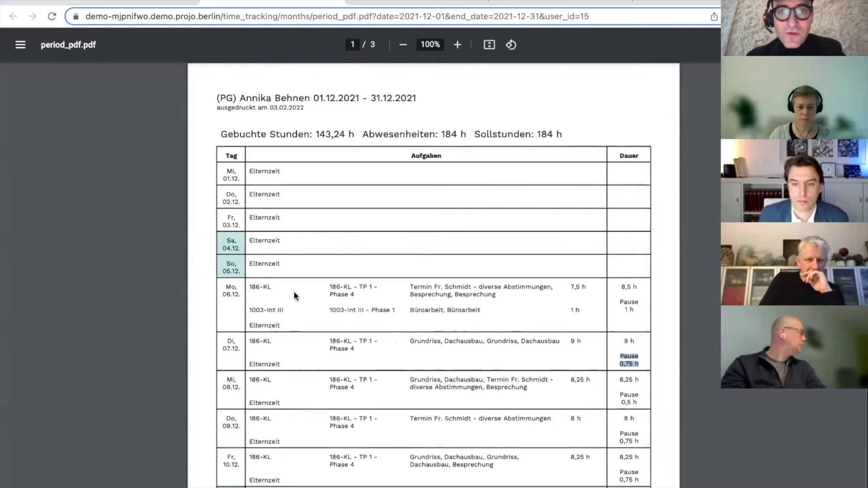
Step: Return to the employee record and examine the Mitarbeiterdaten fields "Höchster Schulabschluss" and "Höchste Berufsausbildung" under Steuerdetails
left_click(135, 4)
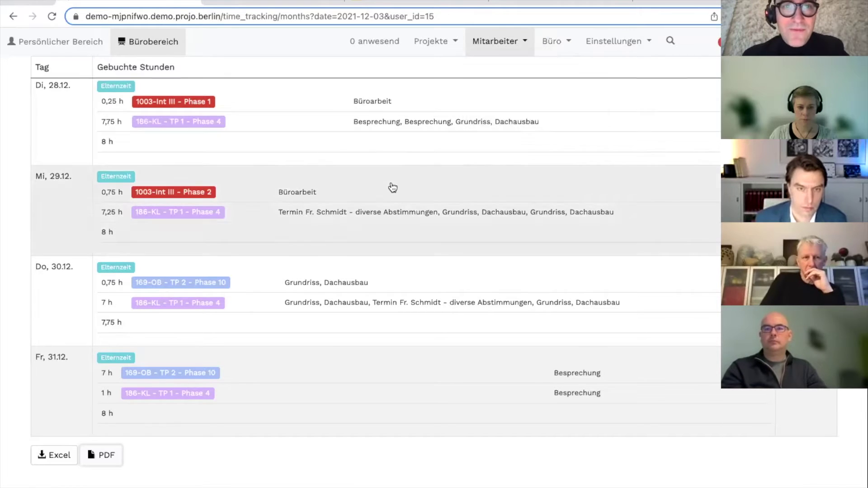
scroll(391, 188, "up", 20)
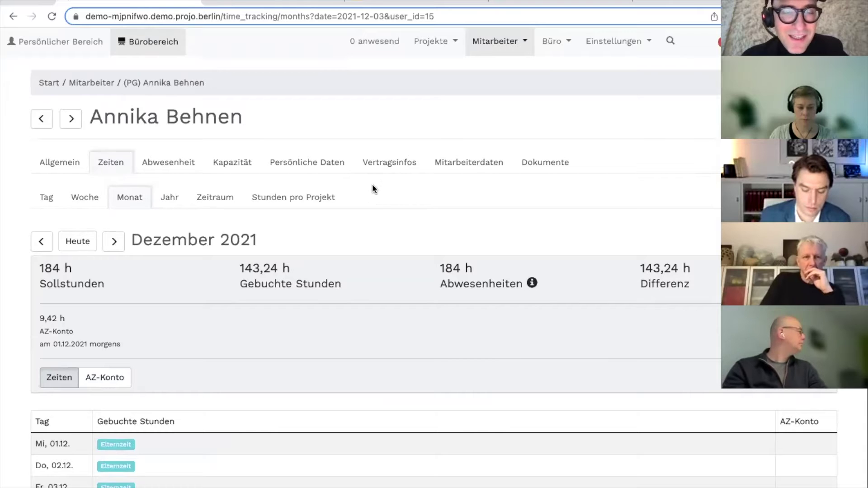
left_click(457, 166)
scroll(390, 385, "down", 4)
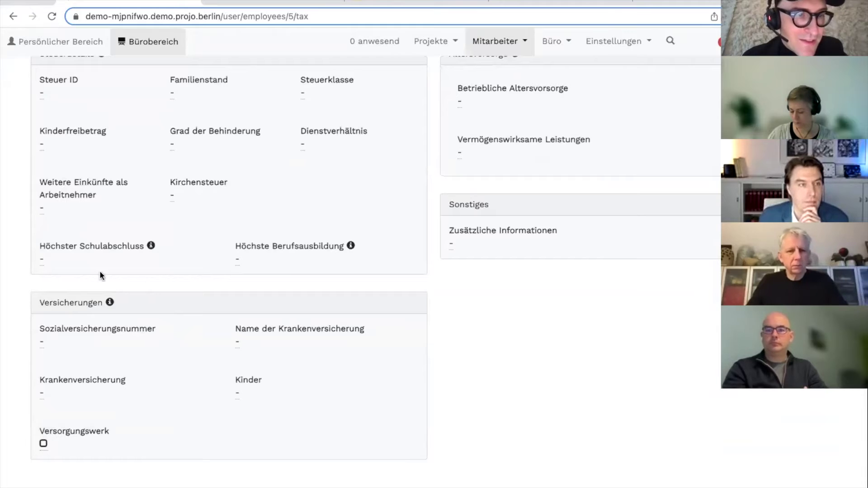
left_click_drag(45, 246, 120, 246)
left_click_drag(236, 246, 338, 246)
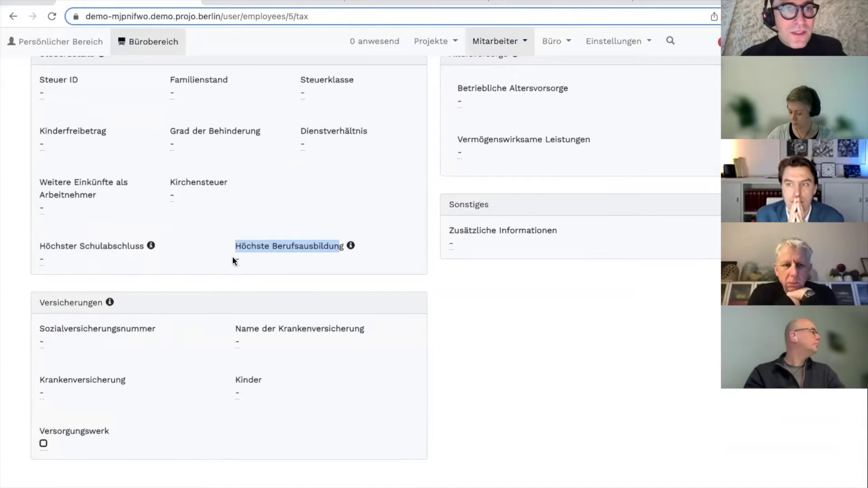
scroll(176, 211, "up", 2)
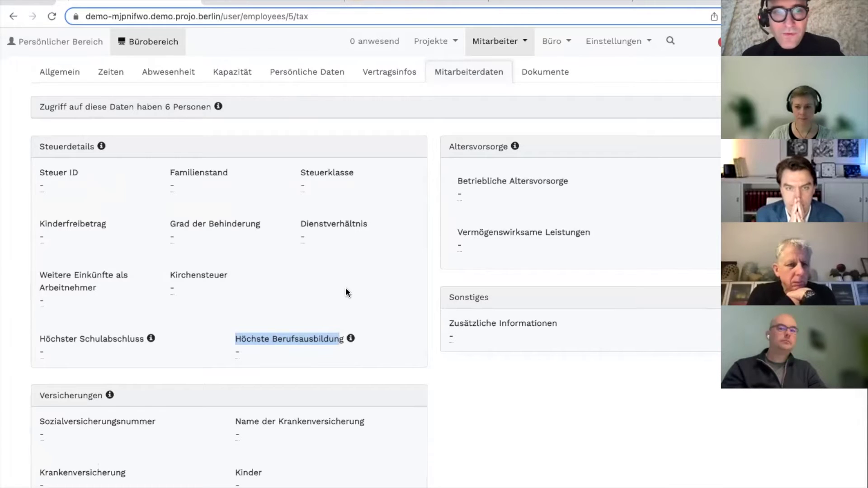
left_click(362, 297)
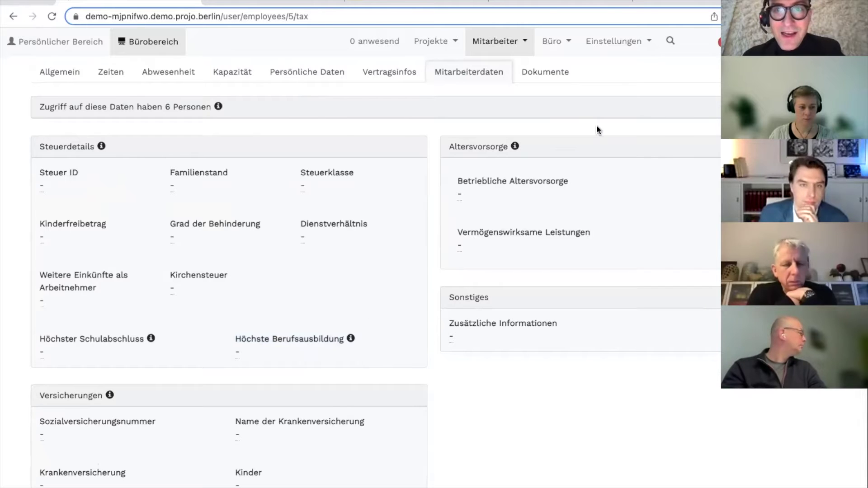
Step: Open the Kundenspezifische Felder settings for Mitarbeiter
left_click(604, 50)
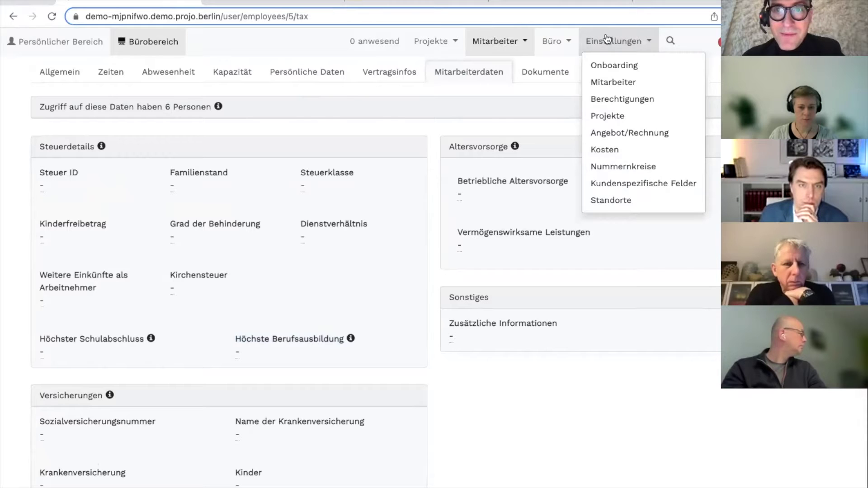
left_click(607, 185)
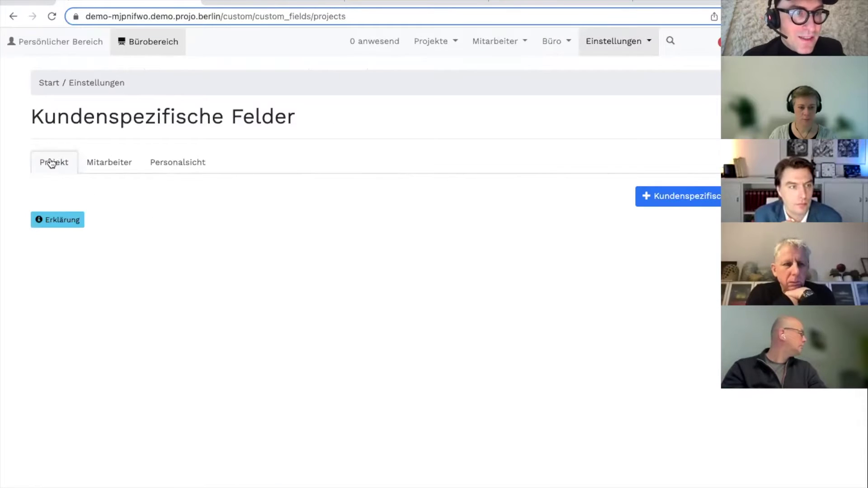
left_click(98, 170)
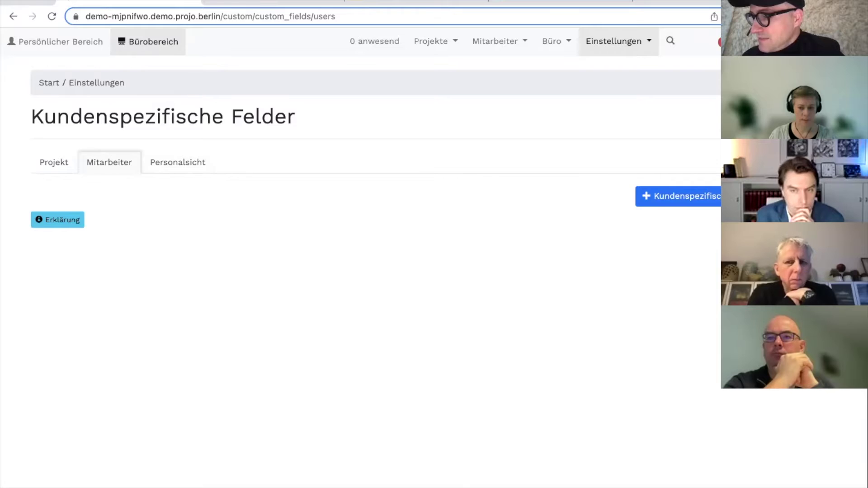
Step: Start a new custom employee field and name it "Schuhgröße"
left_click(697, 209)
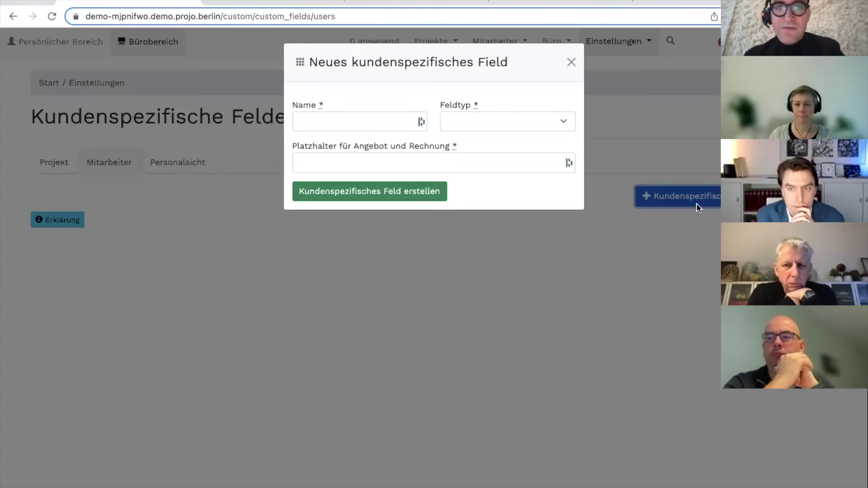
left_click(341, 123)
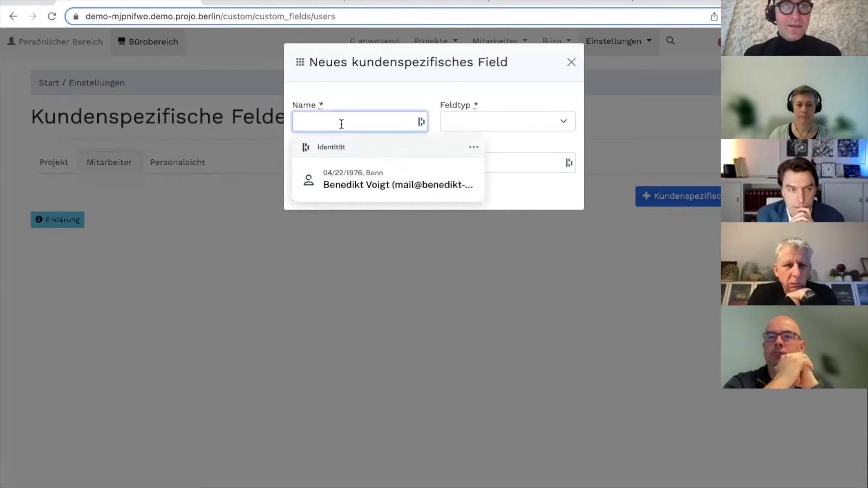
left_click(333, 102)
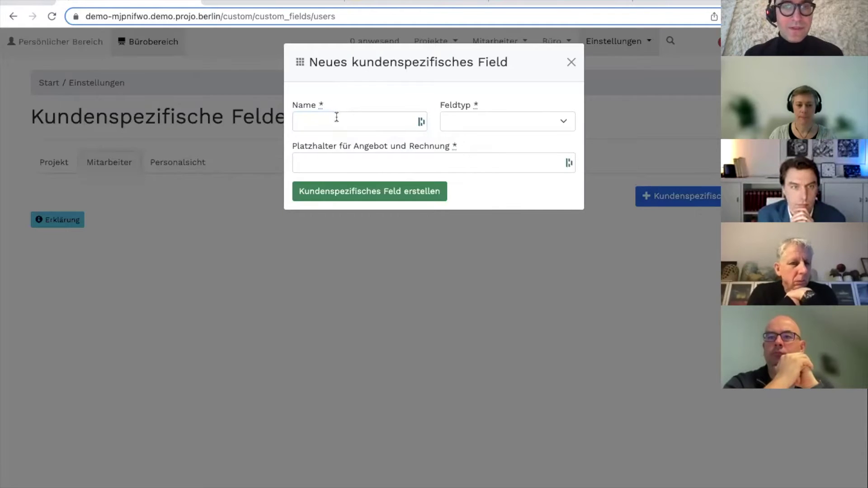
left_click(337, 118)
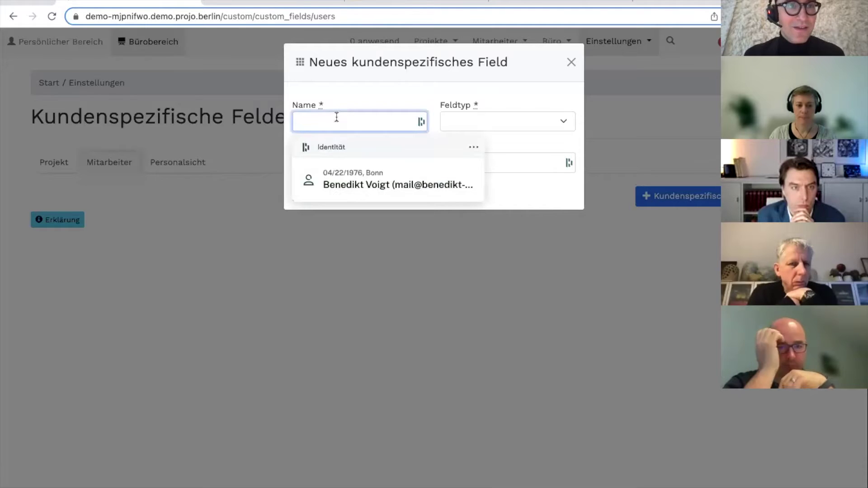
key("Escape")
type("Schuhgrö´ß")
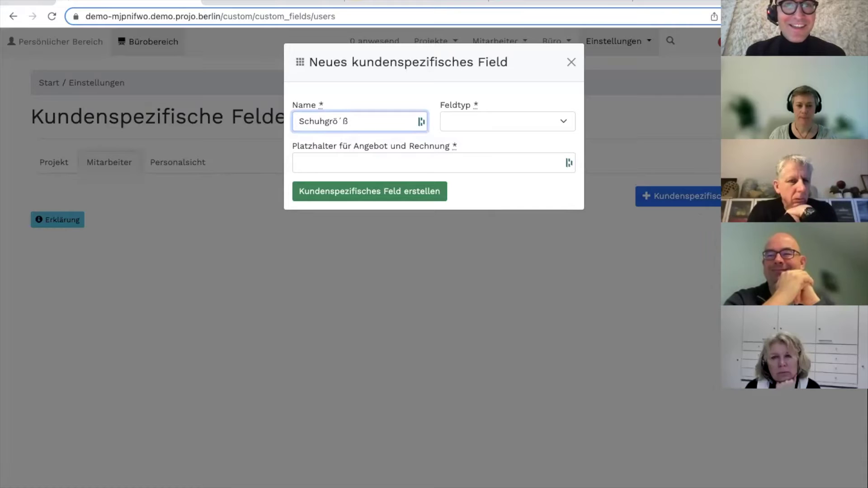
type("e")
key("Tab")
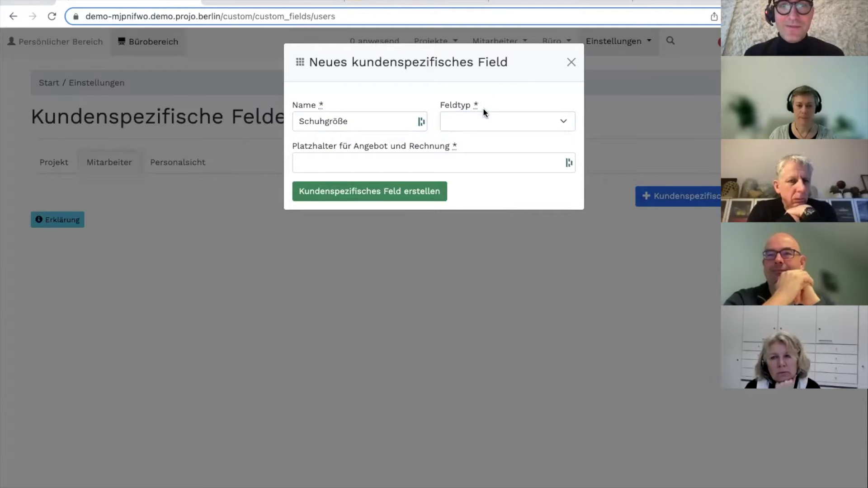
Step: Set the new field's type to Auswahlliste and its placeholder for Angebot und Rechnung to "SCHUH"
left_click(472, 129)
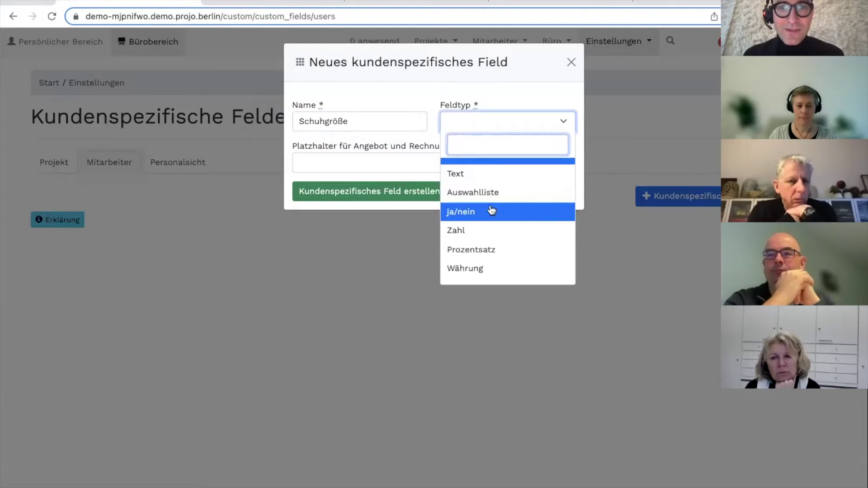
scroll(479, 198, "down", 1)
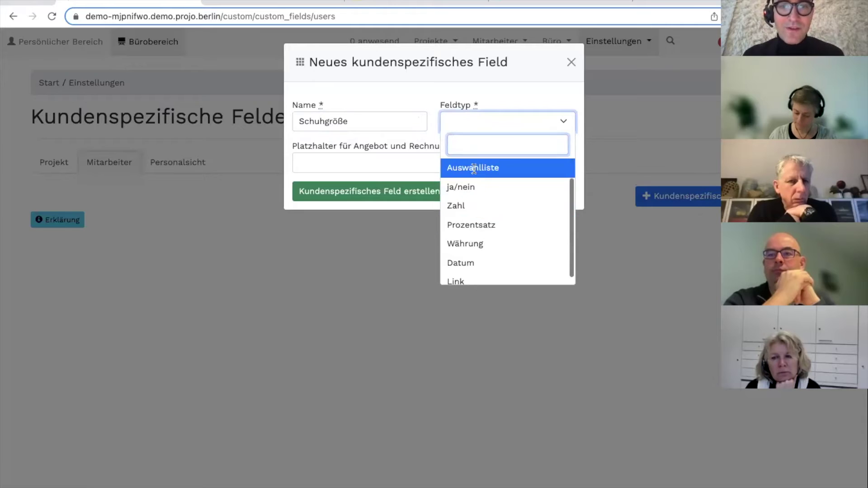
left_click(475, 169)
left_click(388, 169)
type("S")
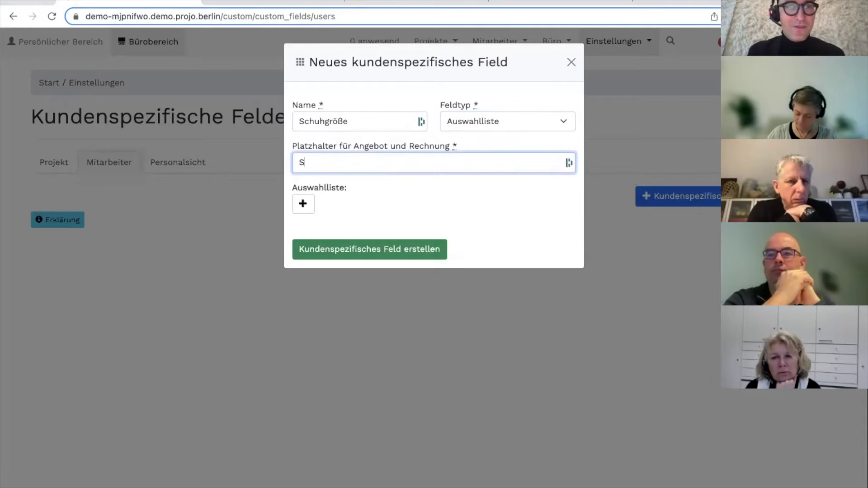
type("CHUH")
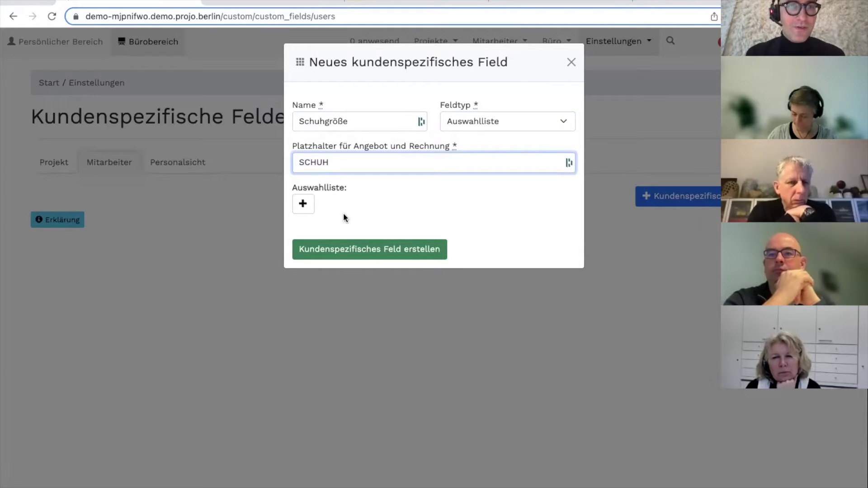
Step: Add the selection list options 36, 40 and 45 and create the custom field
left_click(305, 204)
type("36")
left_click(303, 226)
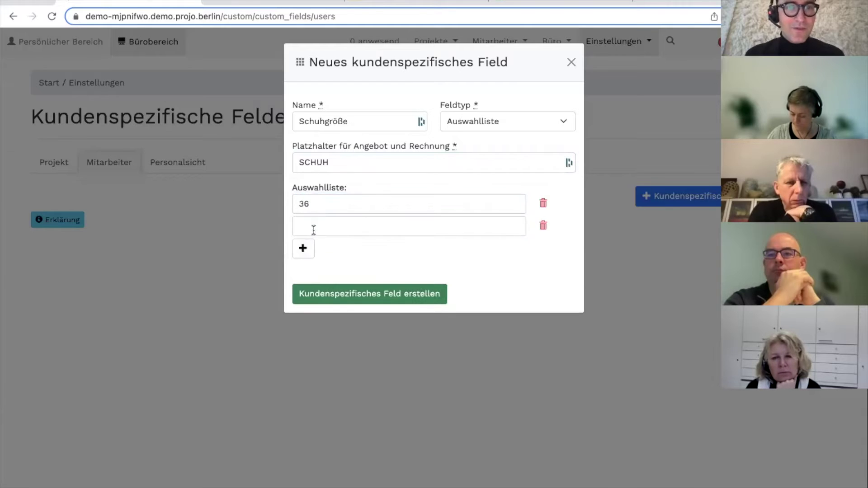
left_click(303, 257)
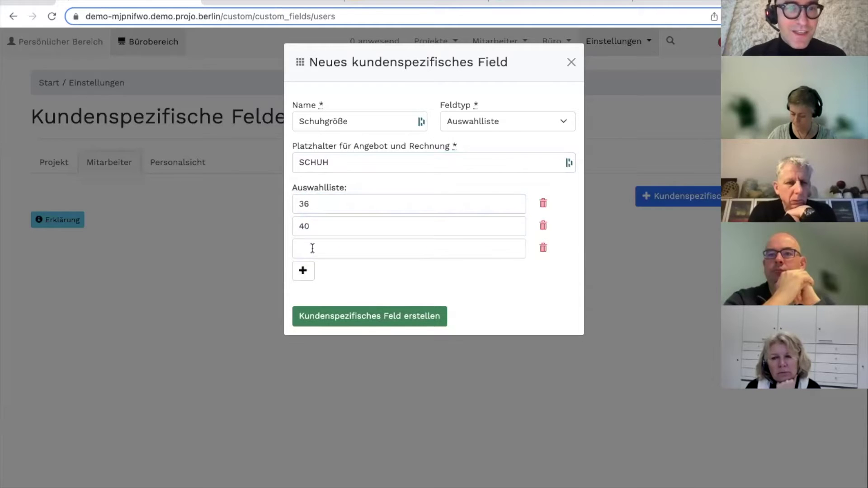
left_click(339, 317)
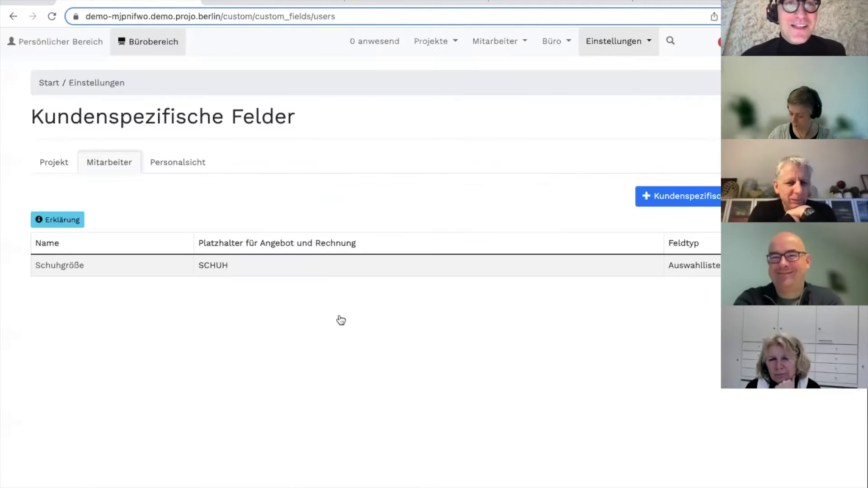
Step: Open the record of the employee with code PG and set the custom field Schuhgröße to 36
left_click(494, 46)
left_click(495, 67)
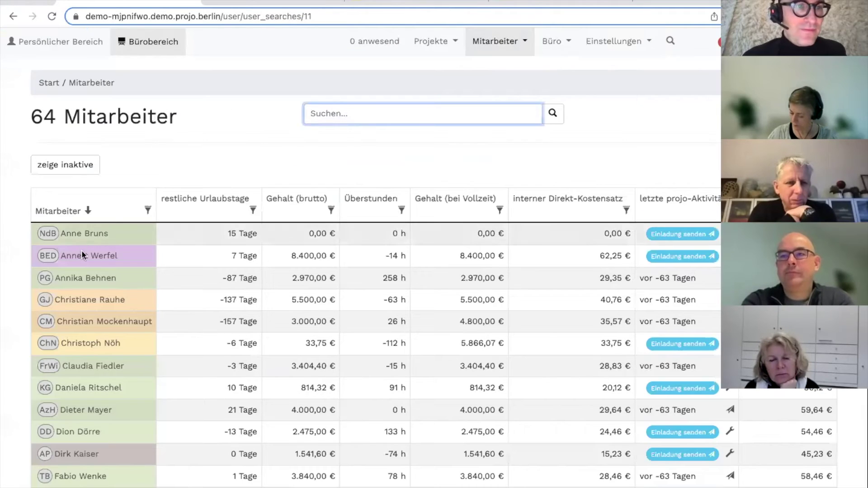
left_click(85, 278)
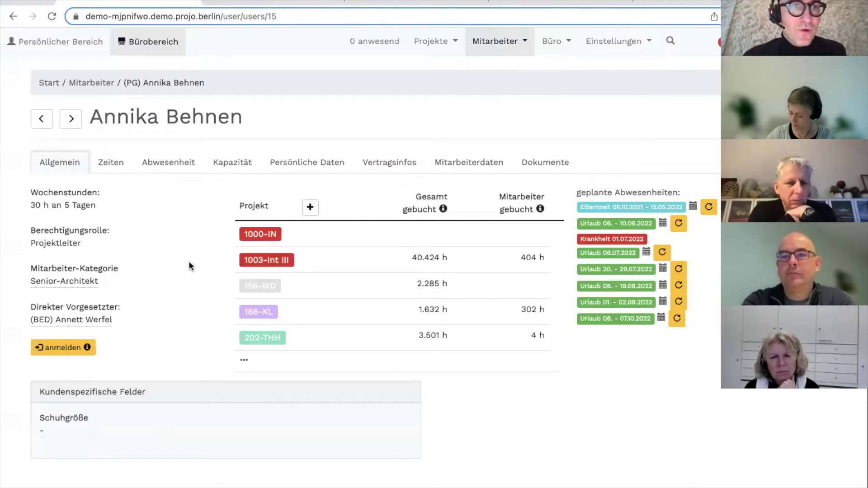
scroll(186, 259, "down", 1)
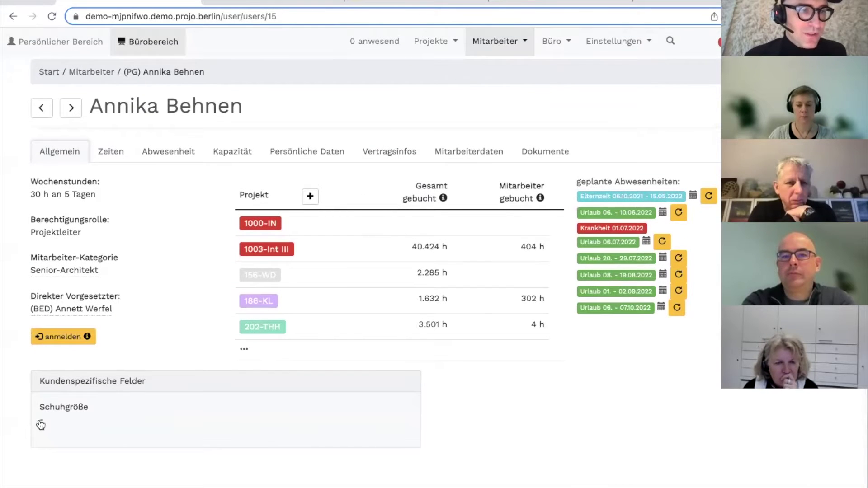
left_click(42, 427)
left_click(40, 423)
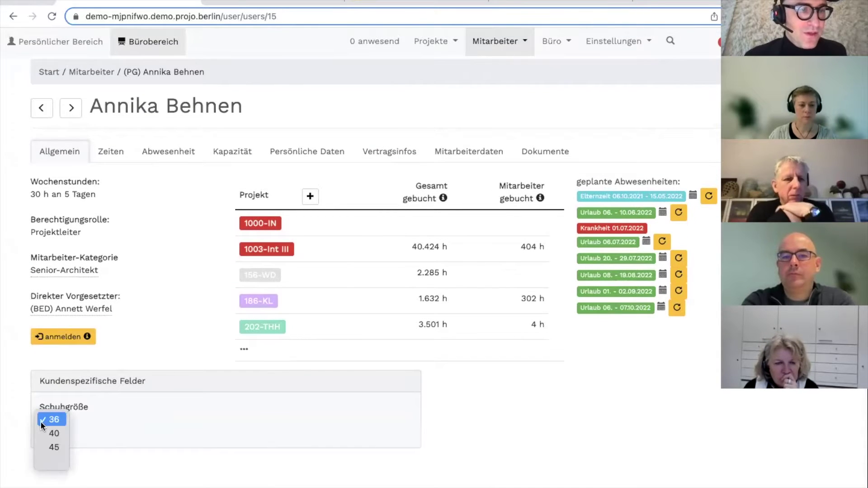
left_click(53, 421)
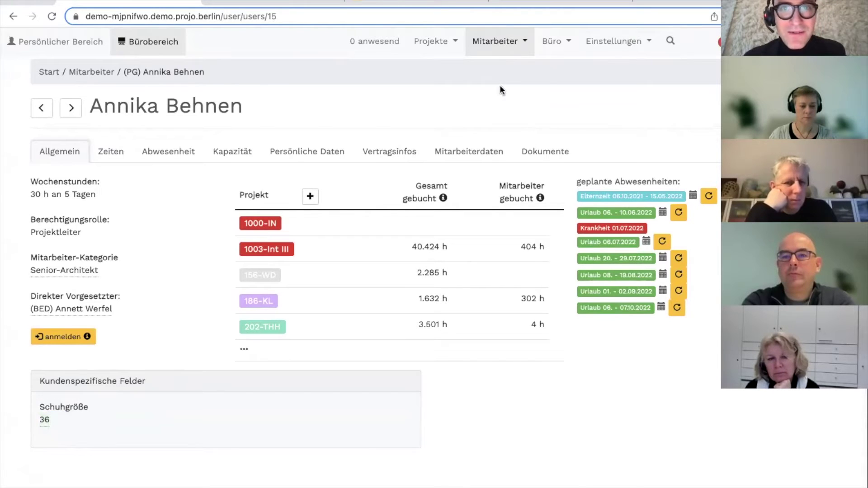
Step: Look through the columns that can be shown or hidden in the employee list, from Allgemein to Versicherung
left_click(498, 41)
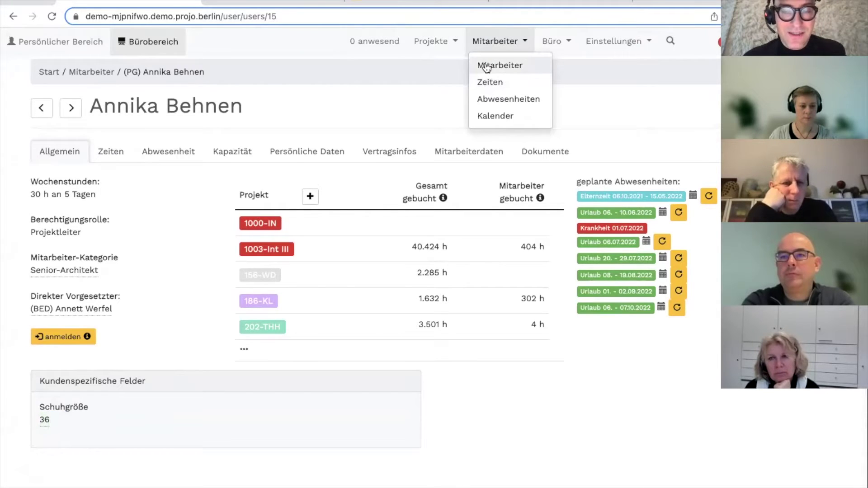
left_click(486, 66)
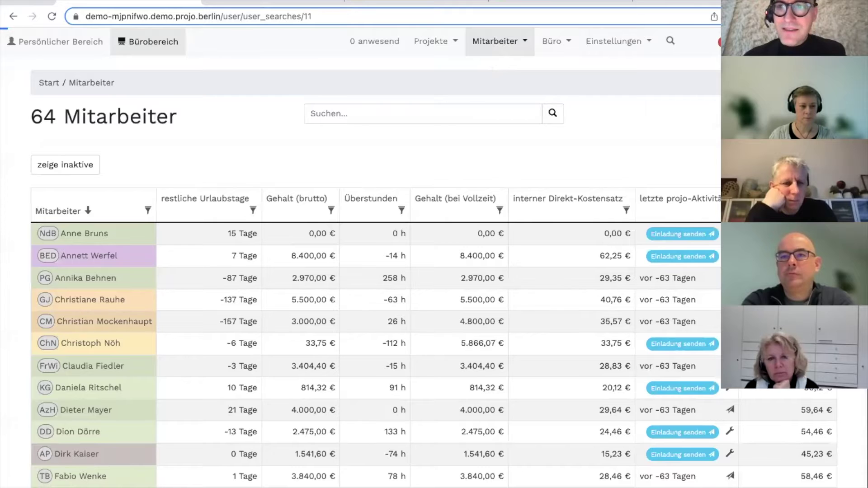
left_click(760, 166)
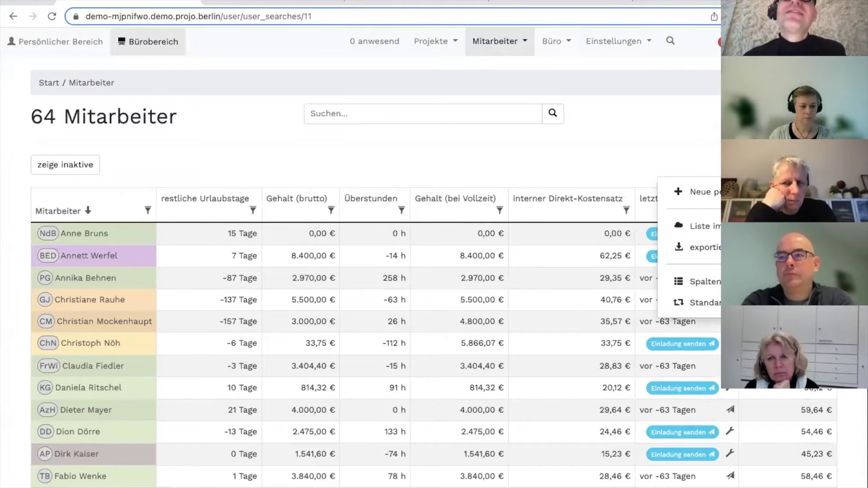
left_click(705, 282)
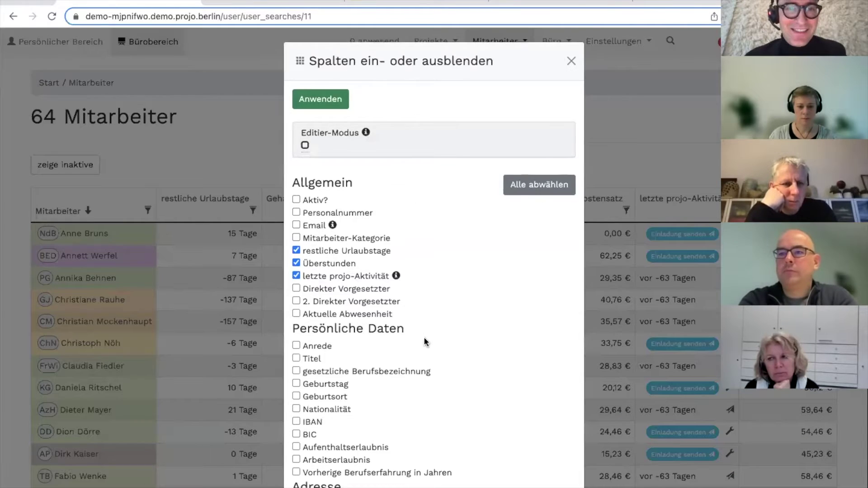
scroll(425, 343, "down", 10)
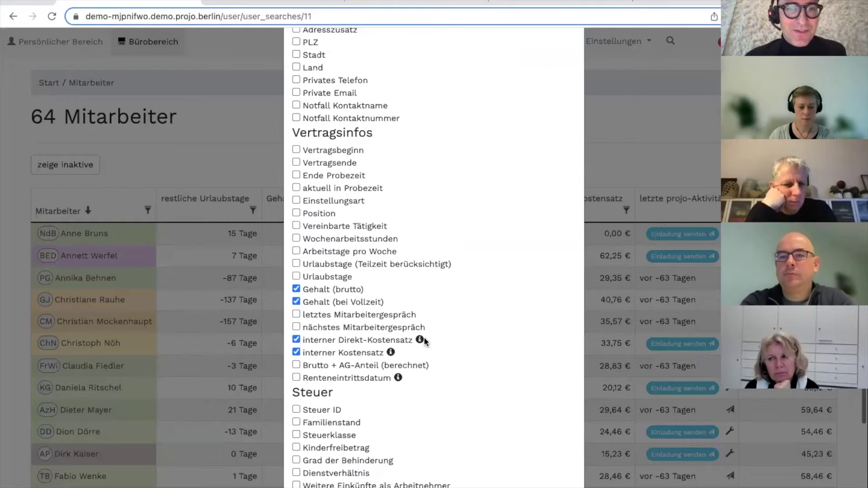
scroll(359, 388, "down", 5)
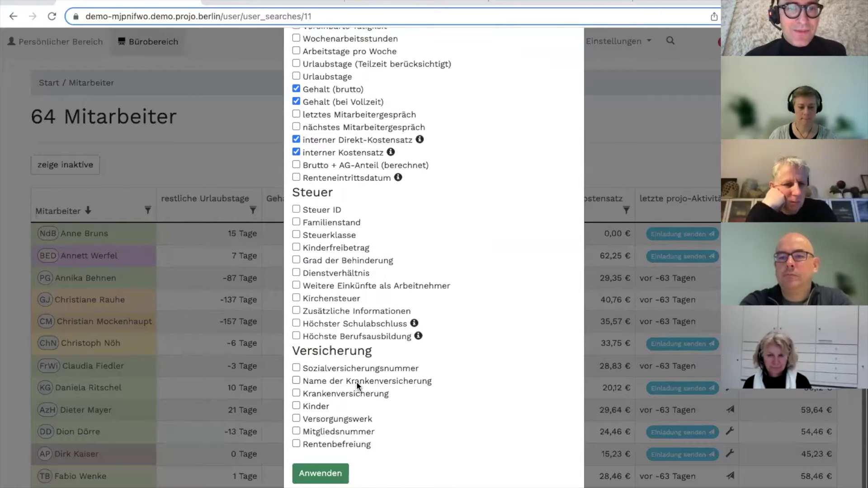
scroll(358, 386, "up", 10)
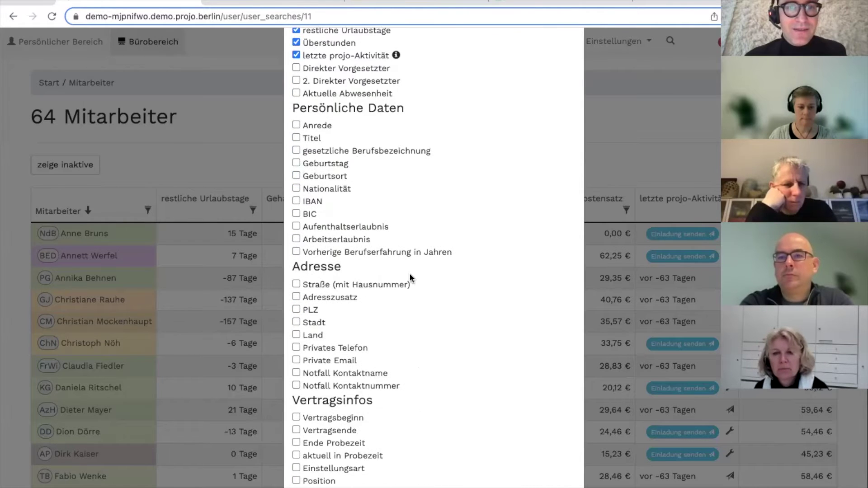
scroll(410, 278, "up", 5)
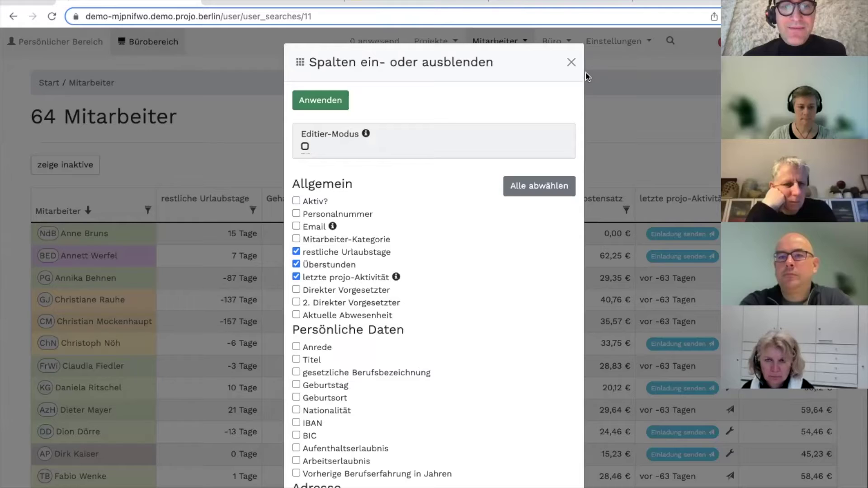
left_click(571, 63)
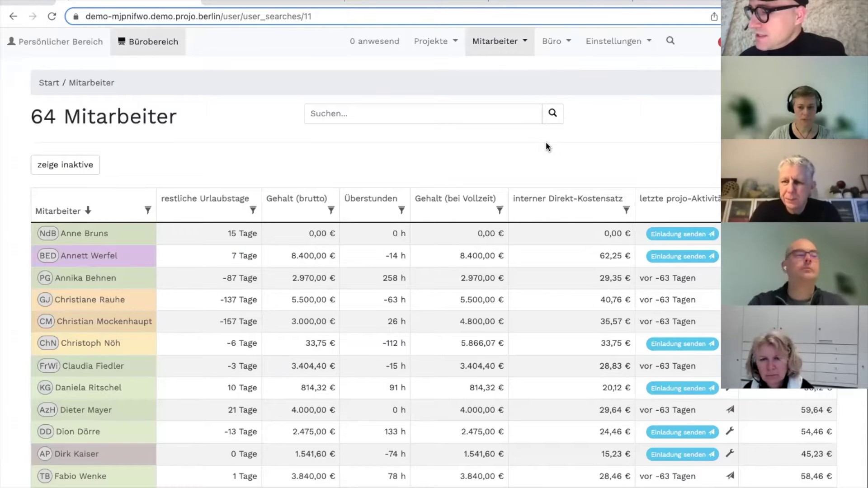
Step: Examine the Verfallsdatum of the vacation budget under Urlaub in the general Mitarbeiter settings
left_click(611, 42)
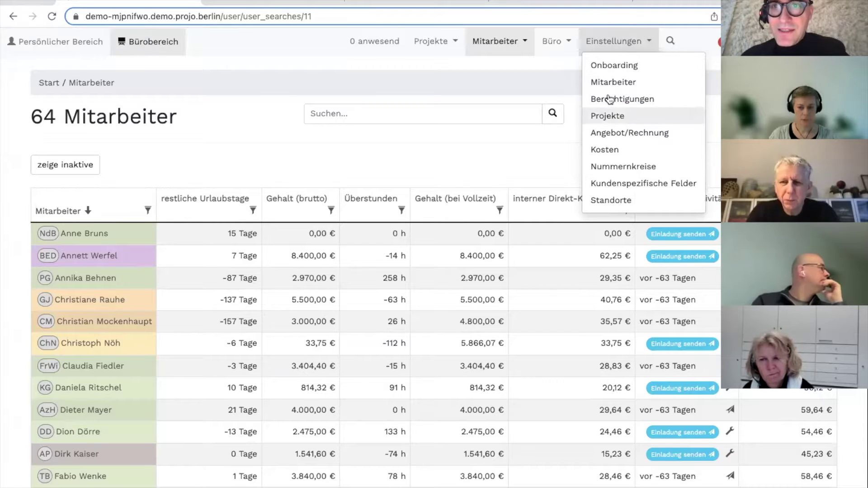
left_click(612, 83)
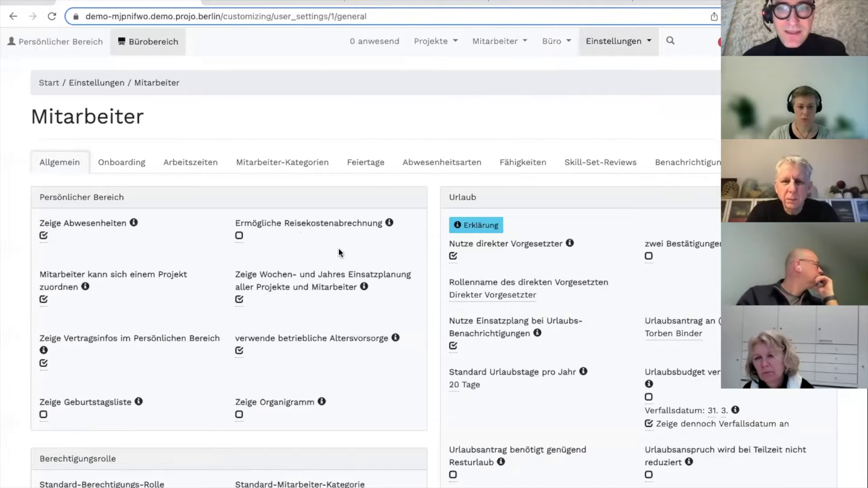
scroll(353, 276, "down", 3)
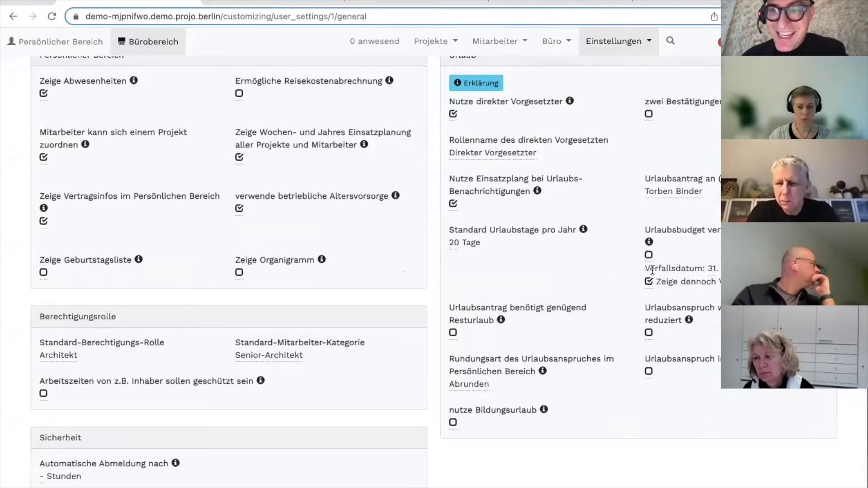
left_click_drag(646, 268, 688, 276)
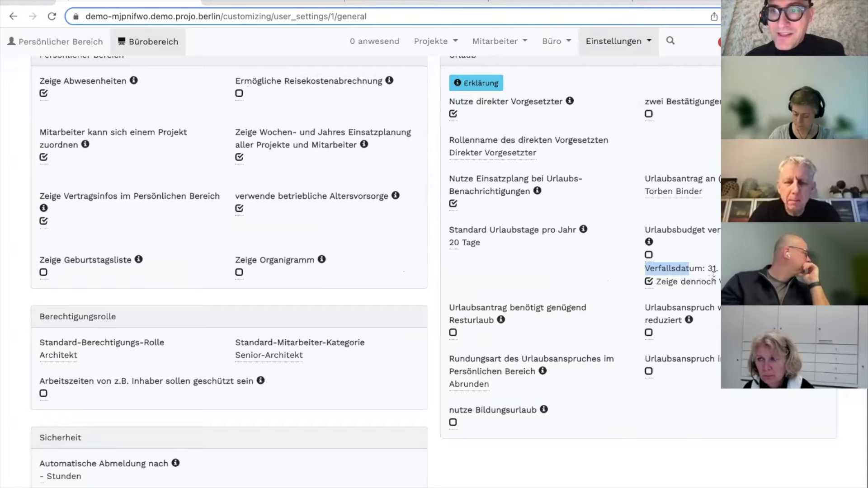
left_click(667, 268)
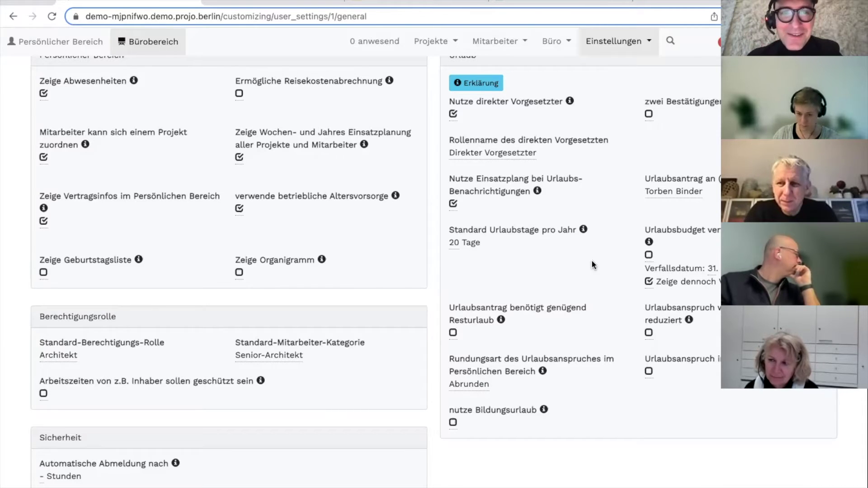
Step: Open the contract information (Vertragsinfos) of the employee with code PG from the employee list
scroll(592, 264, "up", 3)
left_click(497, 41)
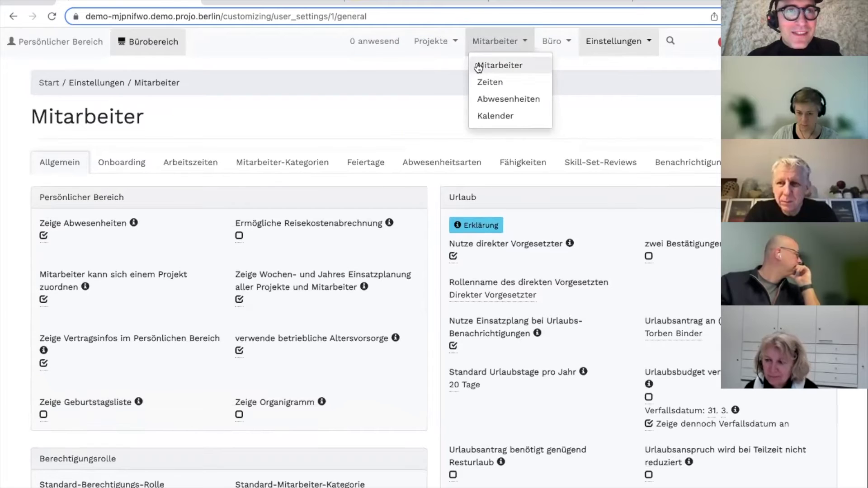
left_click(479, 67)
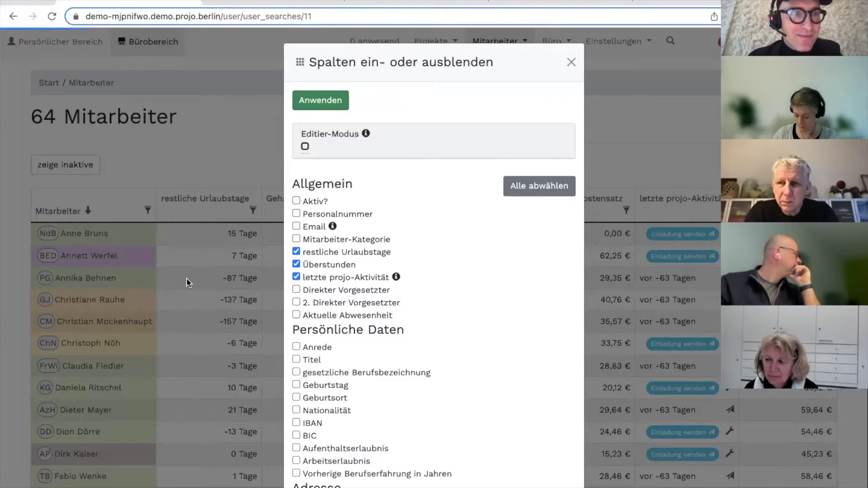
left_click(189, 282)
left_click(90, 277)
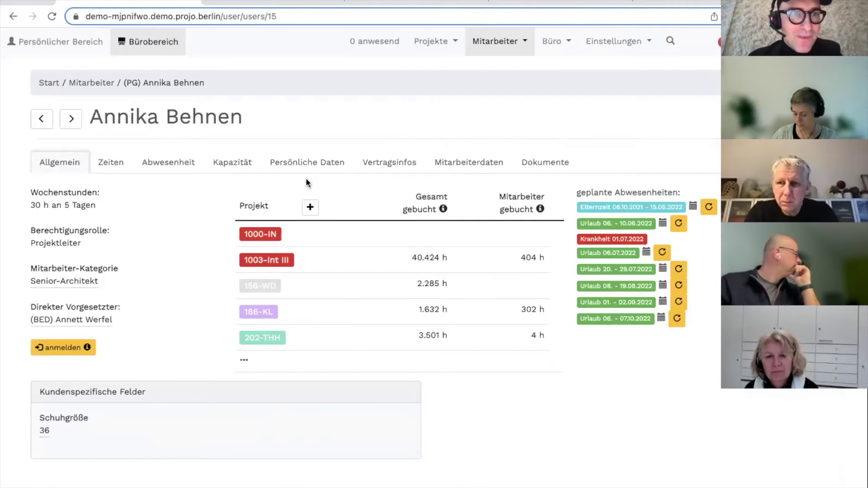
left_click(390, 164)
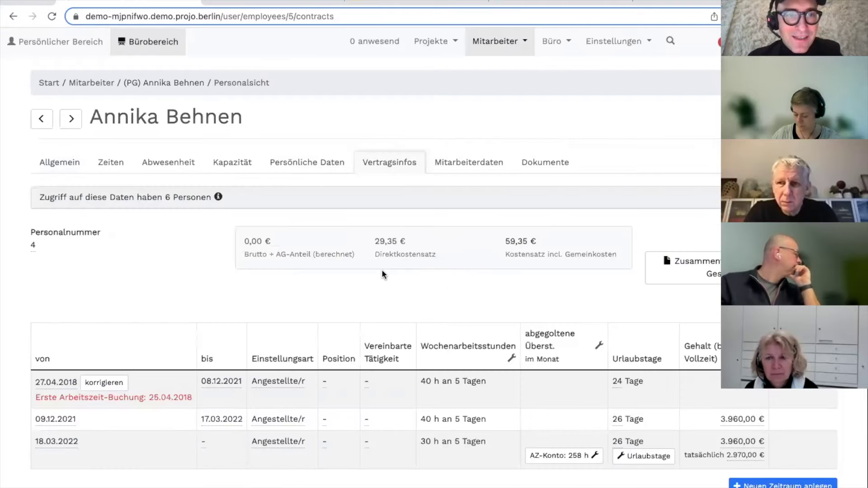
scroll(382, 269, "down", 3)
scroll(382, 269, "down", 1)
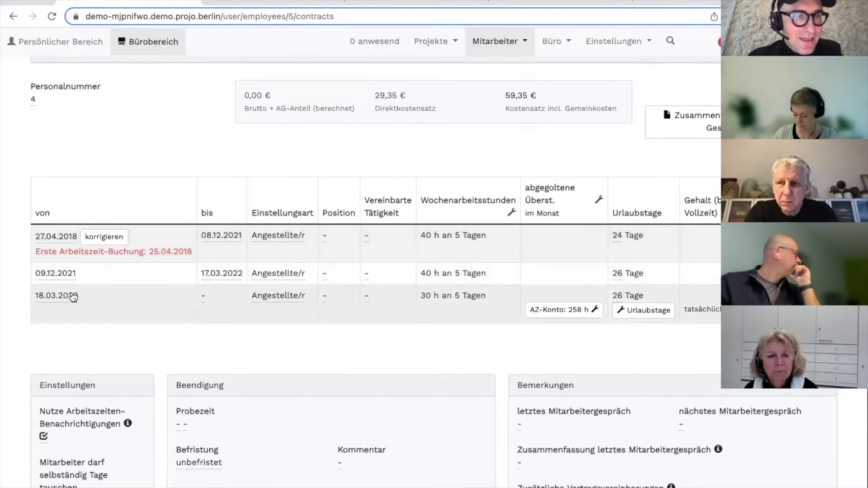
Step: Set the end date of the contract period starting 18.03.2022 to 30.04.2022
left_click(203, 296)
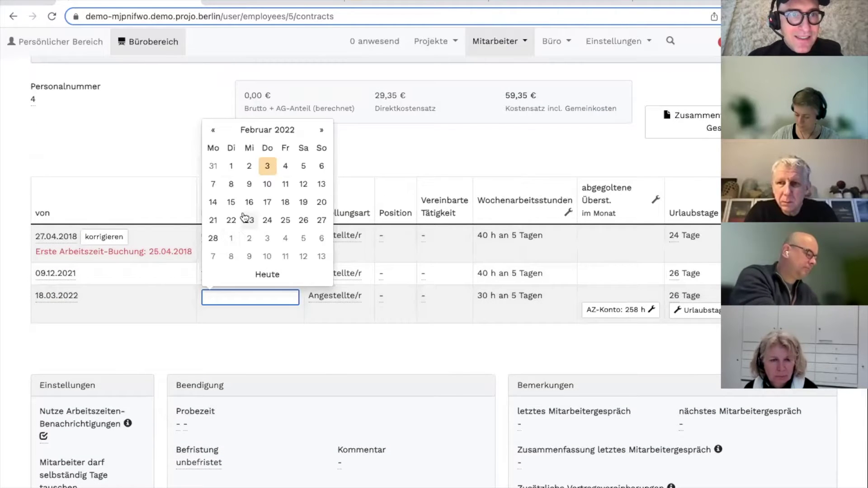
left_click(321, 132)
left_click(321, 133)
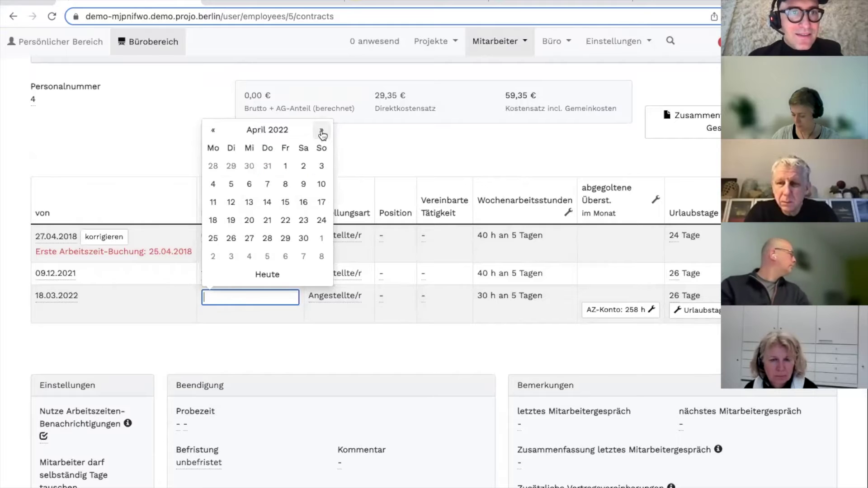
left_click(302, 239)
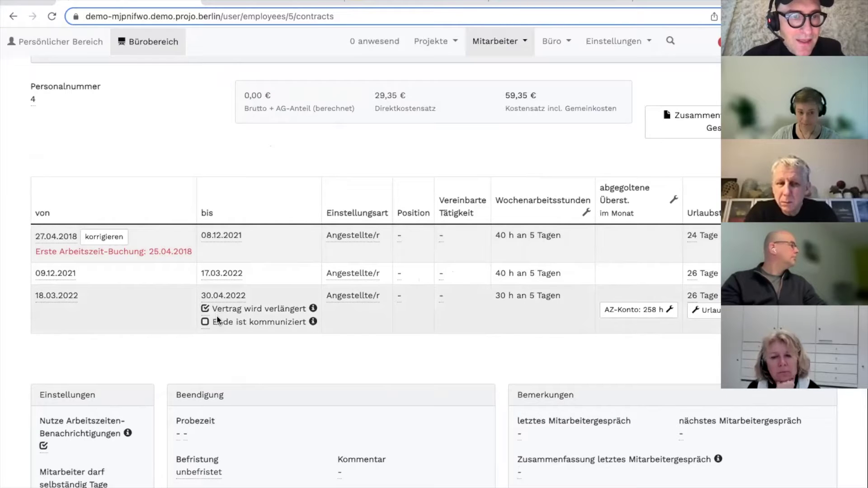
Step: Disable the option Vertrag wird verlängert for the contract period ending 30.04.2022
left_click_drag(218, 321, 264, 321)
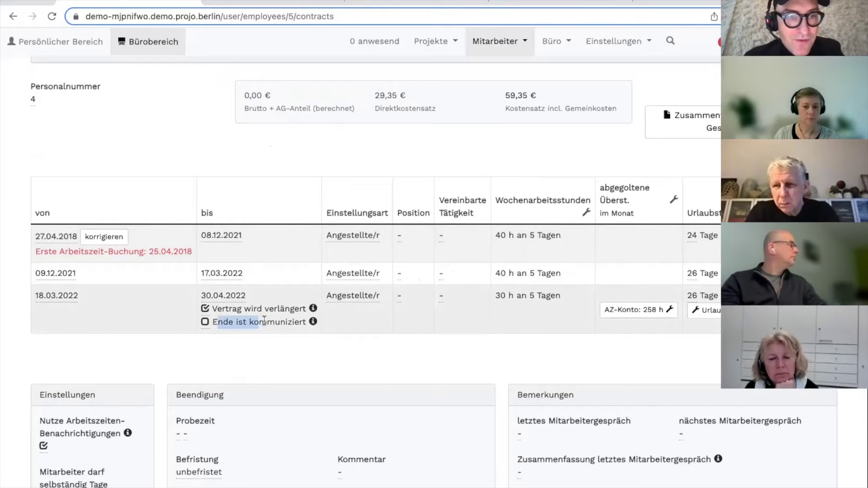
left_click(282, 321)
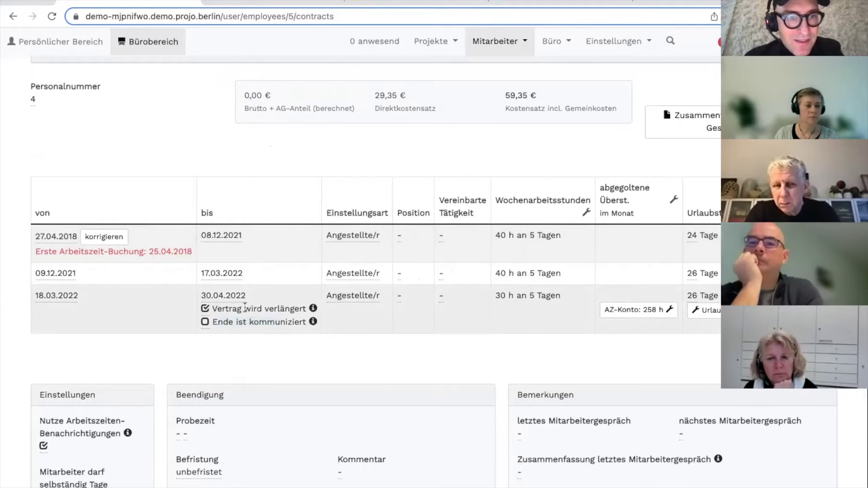
left_click_drag(222, 309, 229, 310)
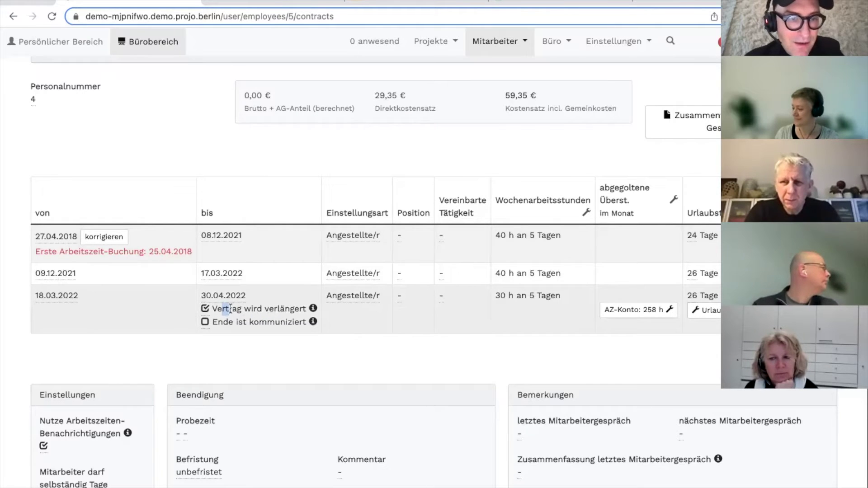
left_click(206, 309)
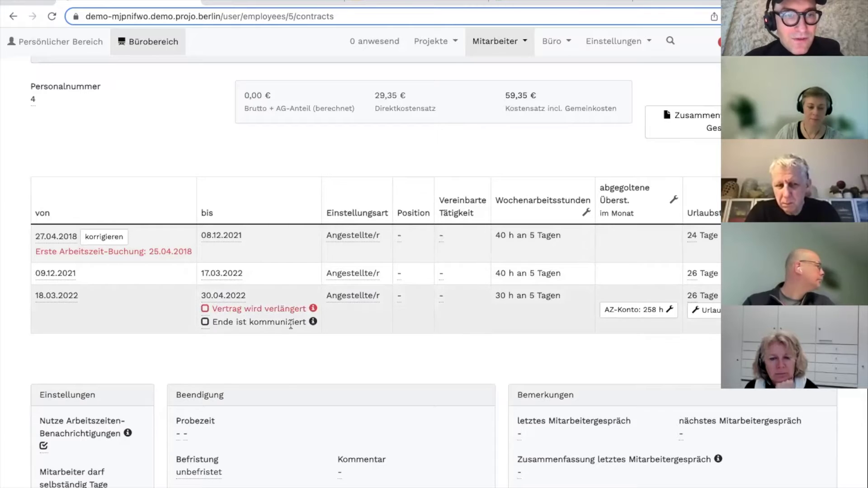
mouse_move(314, 305)
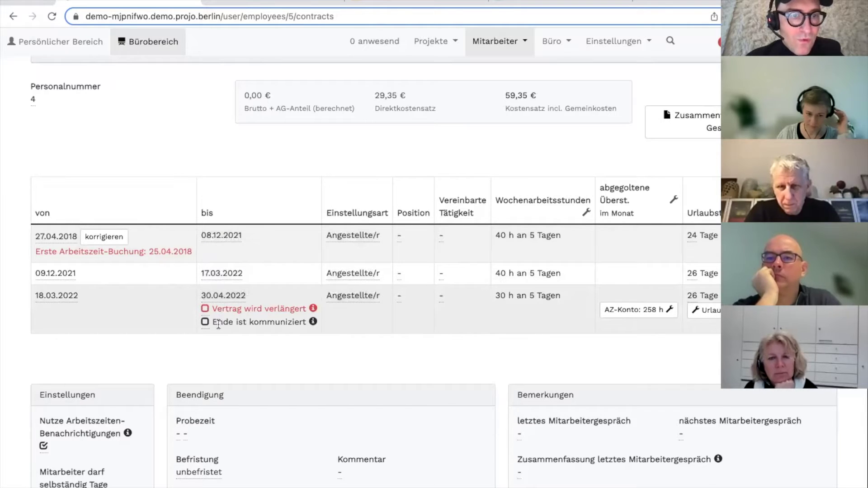
Step: Enable the option Ende ist kommuniziert for the contract period ending 30.04.2022 and disable it again
left_click_drag(218, 322, 274, 326)
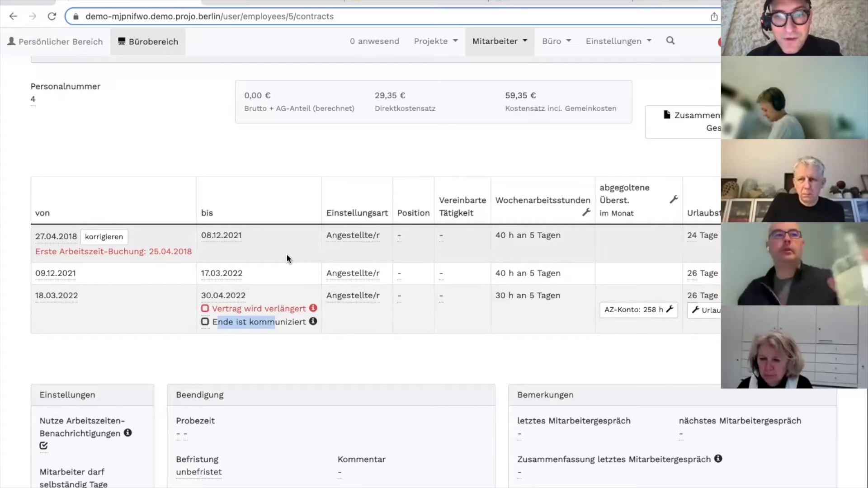
left_click(264, 338)
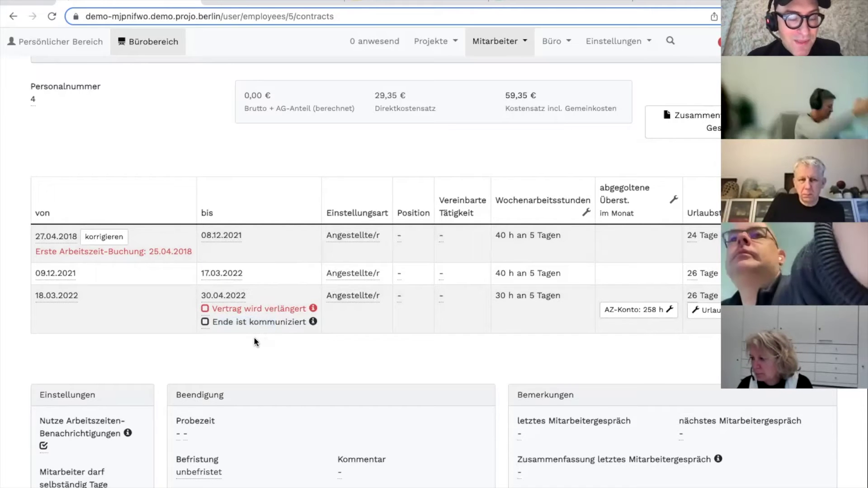
left_click(205, 323)
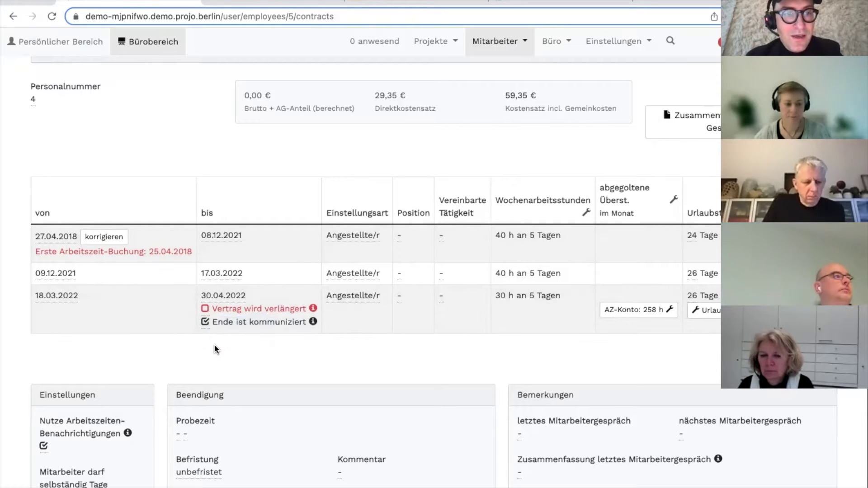
left_click(202, 323)
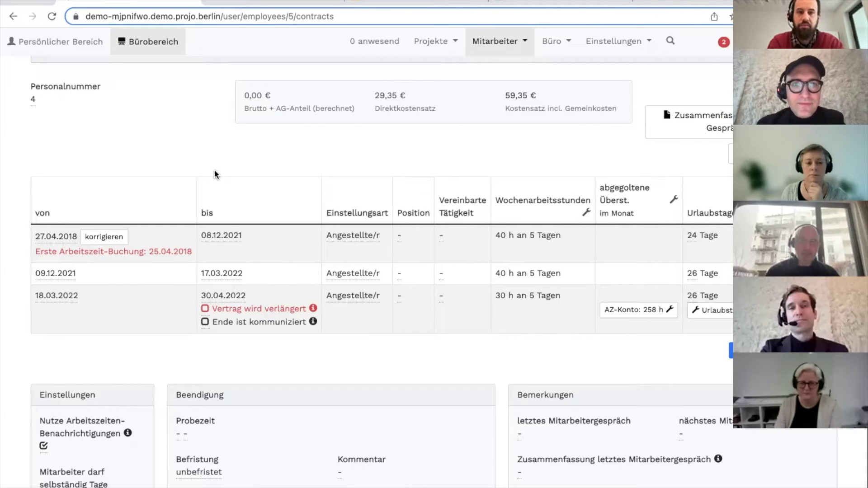
Step: Examine the team's absences in the Abwesenheitskalender for the current period and the one starting 28 February 2022
left_click(373, 41)
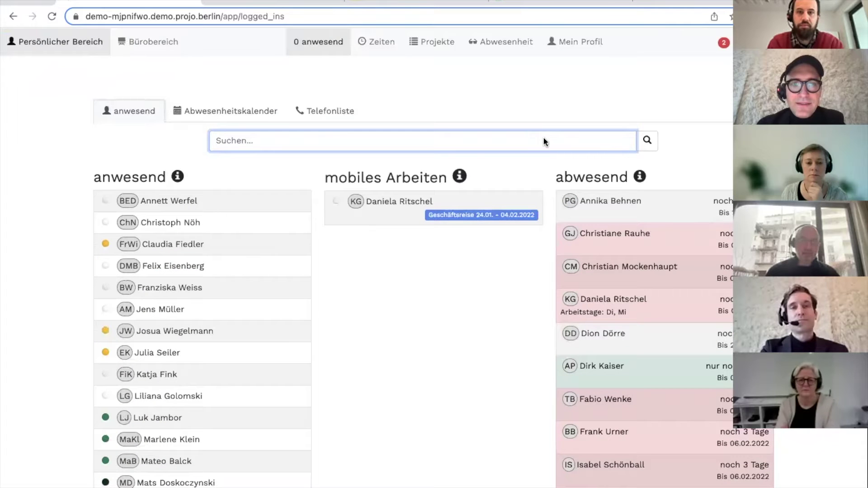
left_click(234, 114)
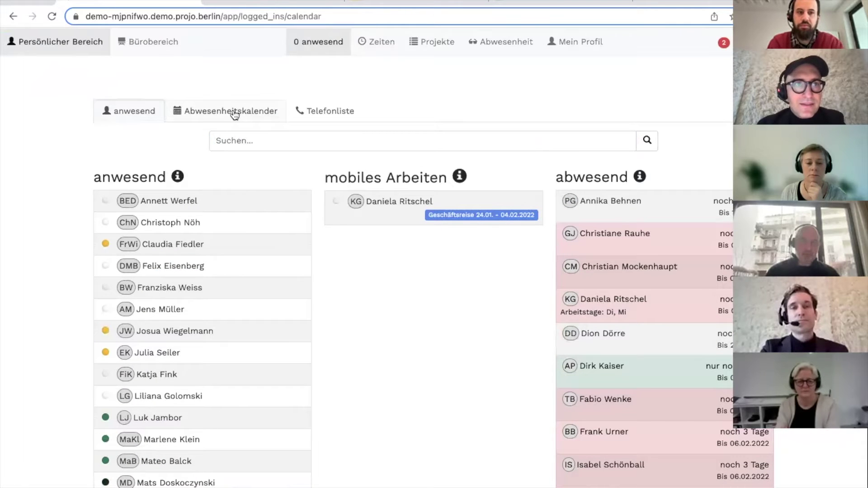
scroll(373, 242, "down", 2)
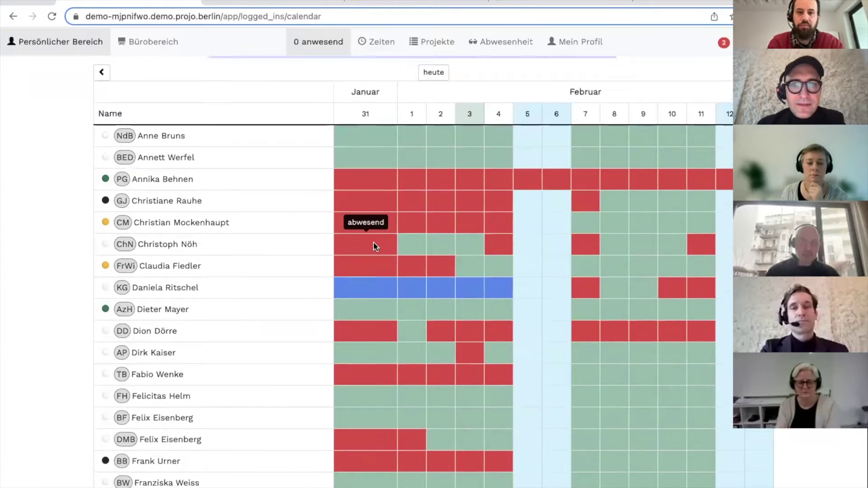
scroll(374, 243, "up", 1)
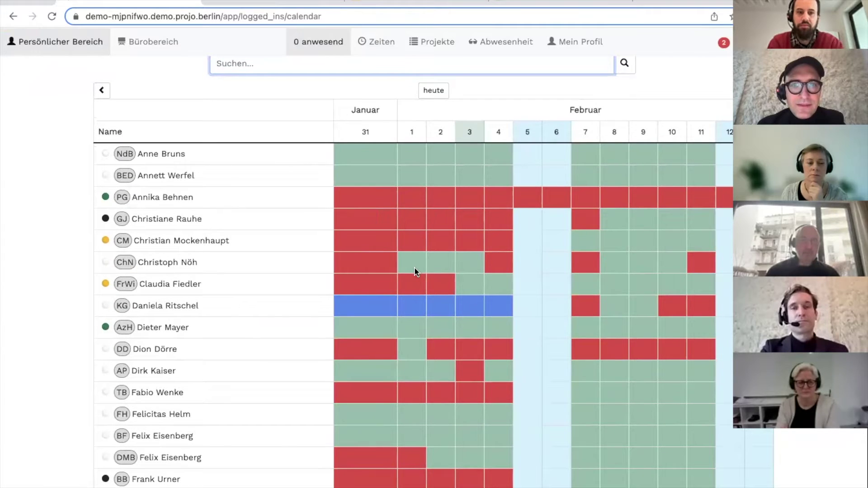
scroll(414, 266, "up", 1)
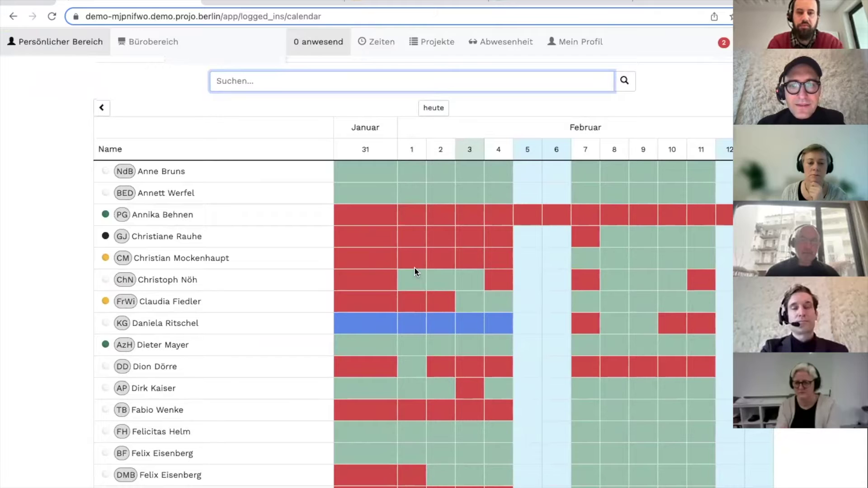
left_click(746, 108)
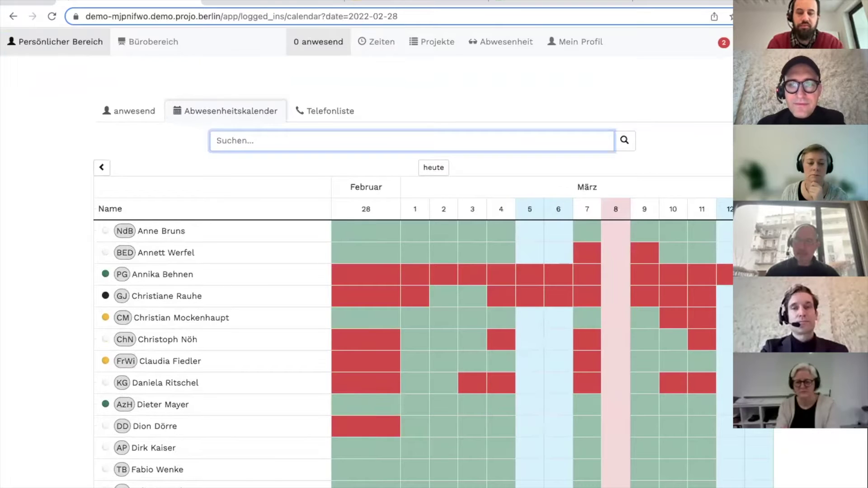
scroll(718, 299, "down", 2)
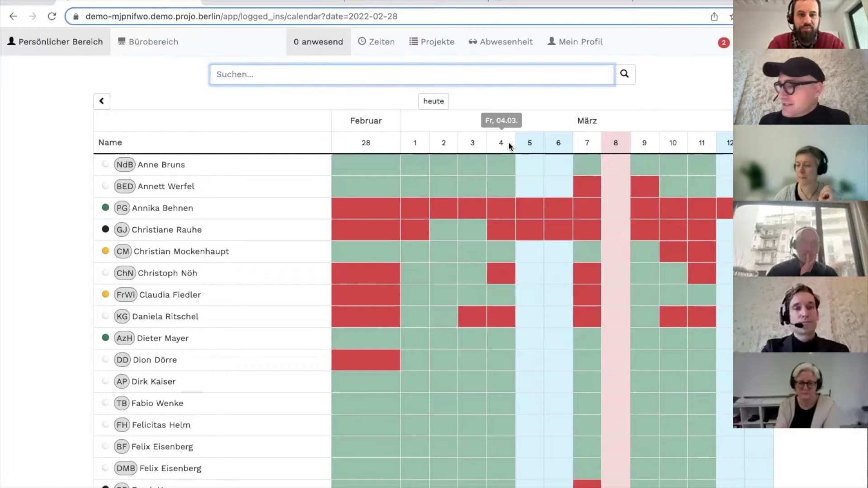
left_click(445, 102)
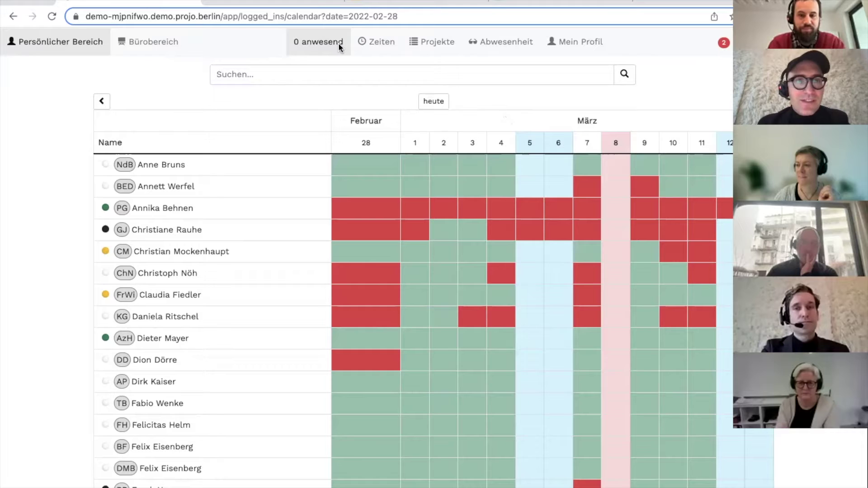
Step: Switch back to the Bürobereich and open the Mitarbeiter-Kategorien in the Mitarbeiter settings
left_click(154, 47)
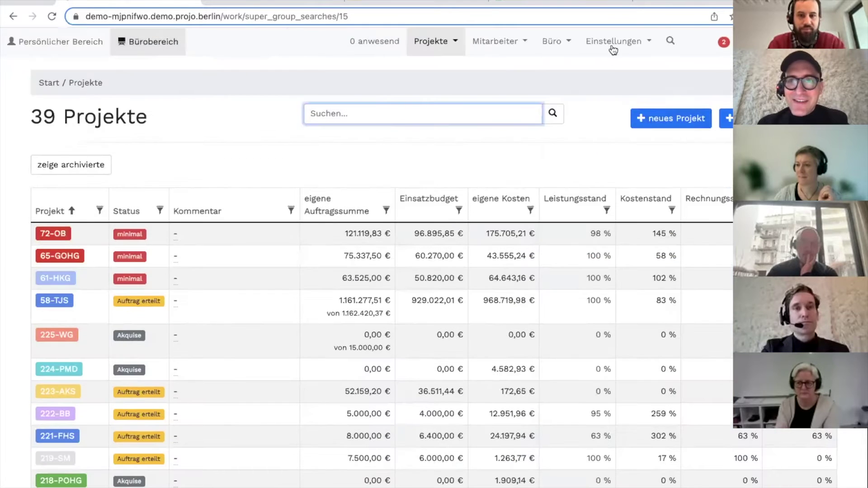
left_click(612, 45)
left_click(614, 82)
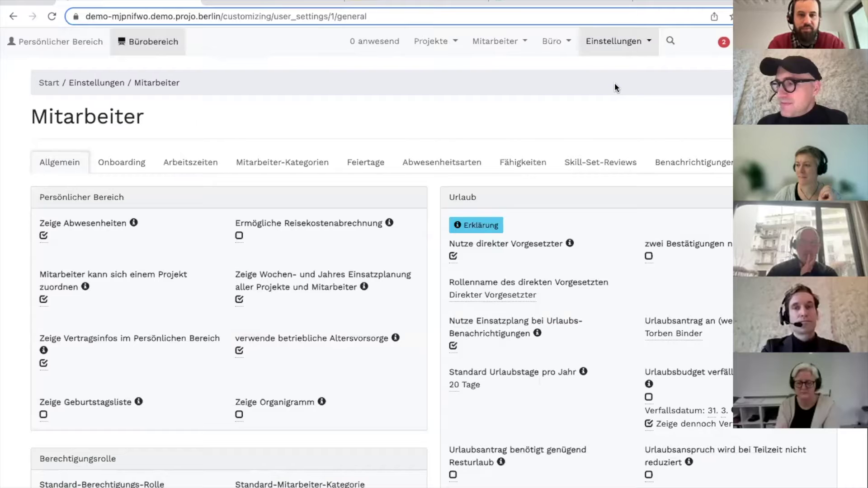
left_click(300, 175)
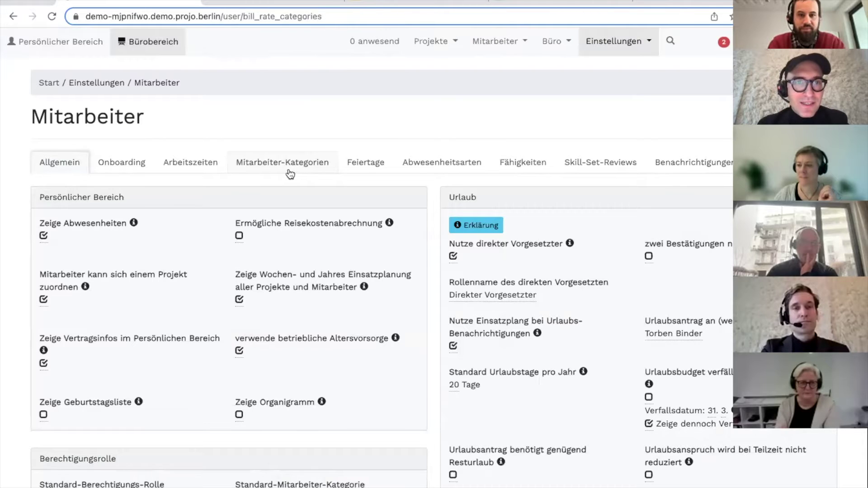
Step: Examine the employee categories from Administration to Senior-Architekt, including their gross salary, internal cost rate and billing rate columns
scroll(370, 265, "down", 2)
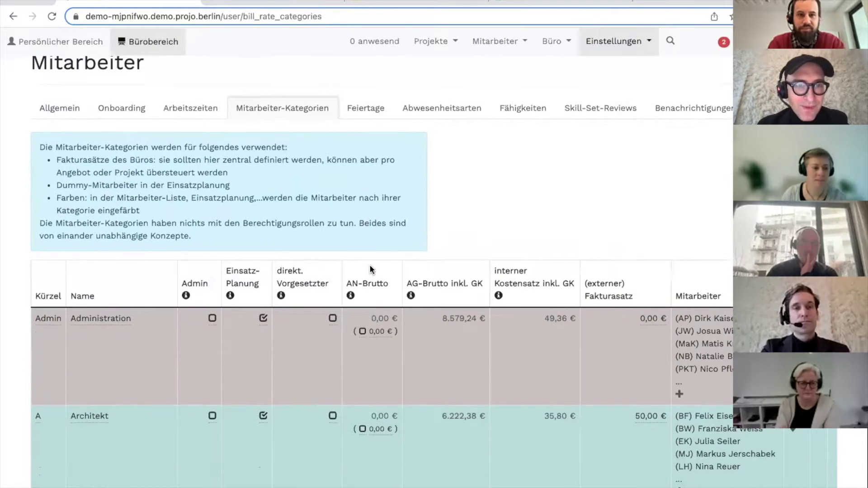
scroll(370, 265, "up", 1)
scroll(374, 266, "down", 3)
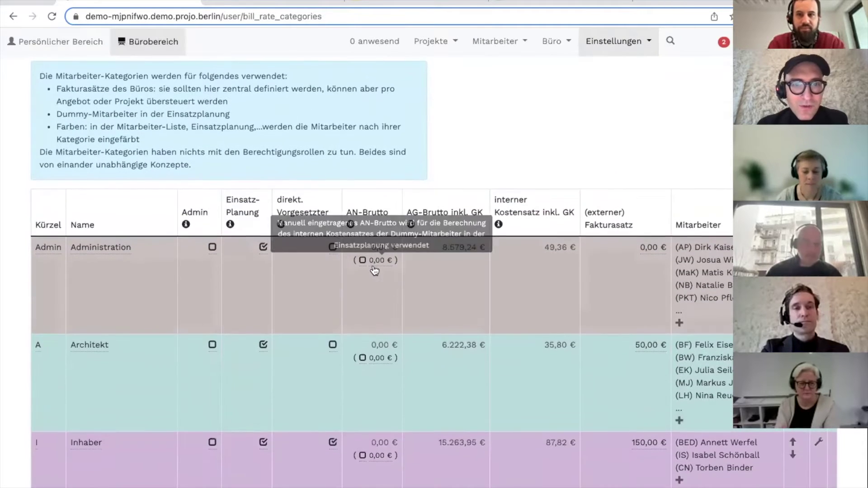
scroll(568, 223, "up", 2)
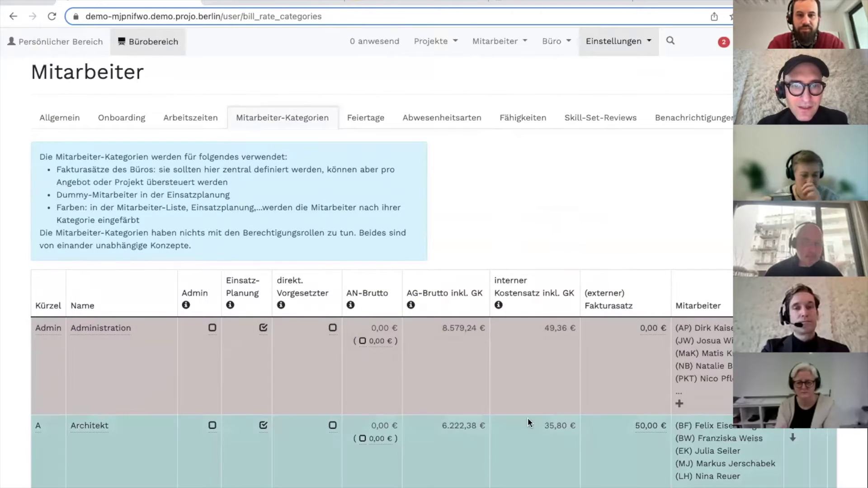
scroll(495, 335, "down", 5)
scroll(494, 332, "down", 3)
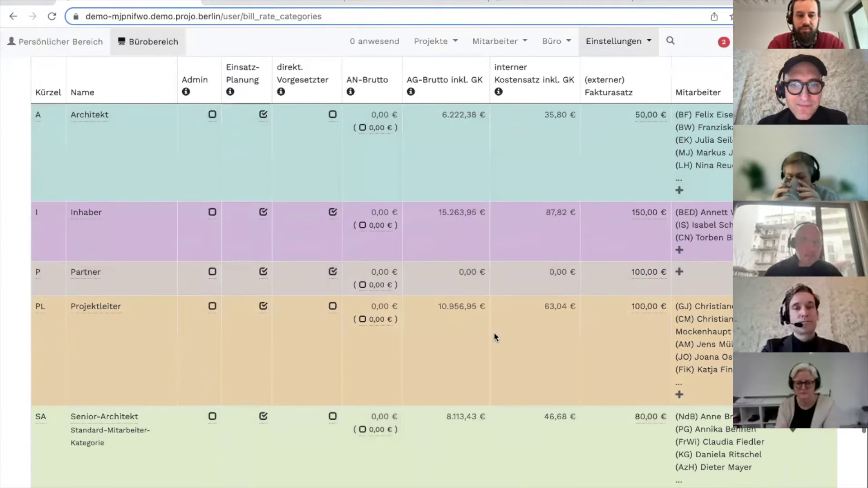
scroll(494, 332, "up", 2)
left_click(548, 41)
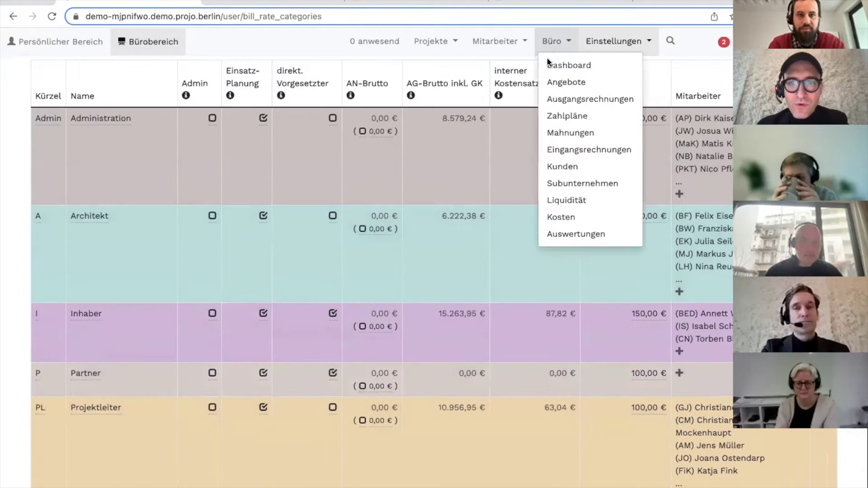
left_click(460, 263)
scroll(472, 260, "up", 3)
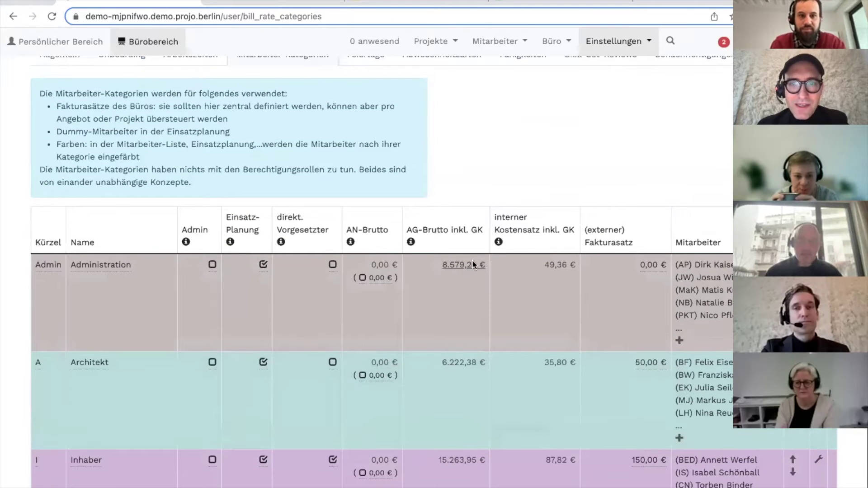
scroll(465, 380, "up", 2)
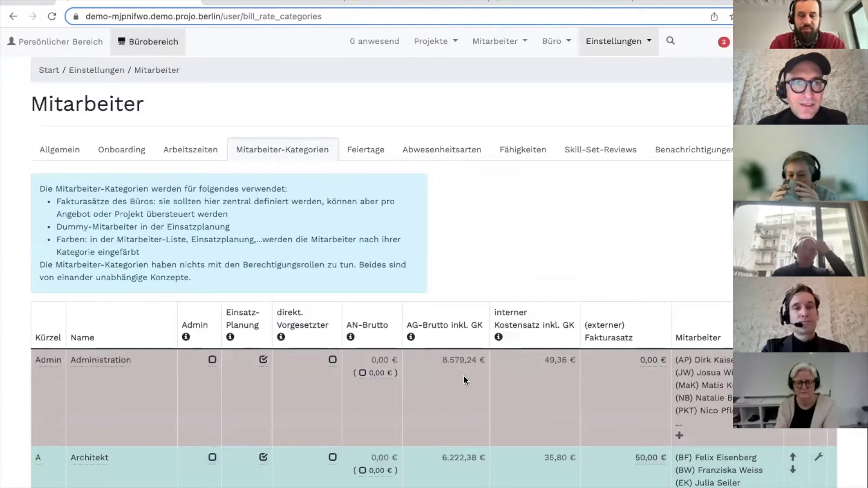
Step: Examine the breakdowns behind Durchschnitt aller Kostensätze and the Senior-Architekt category's AG-Brutto inkl. GK
scroll(465, 380, "down", 3)
scroll(465, 380, "down", 3)
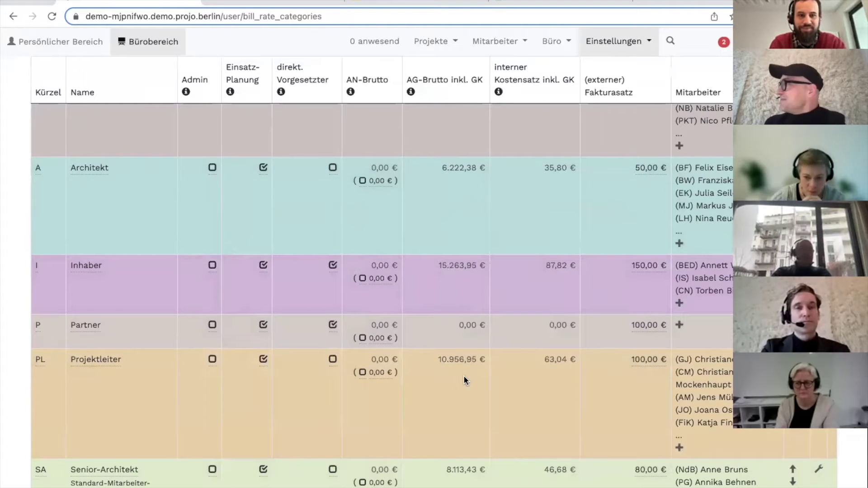
scroll(465, 380, "down", 4)
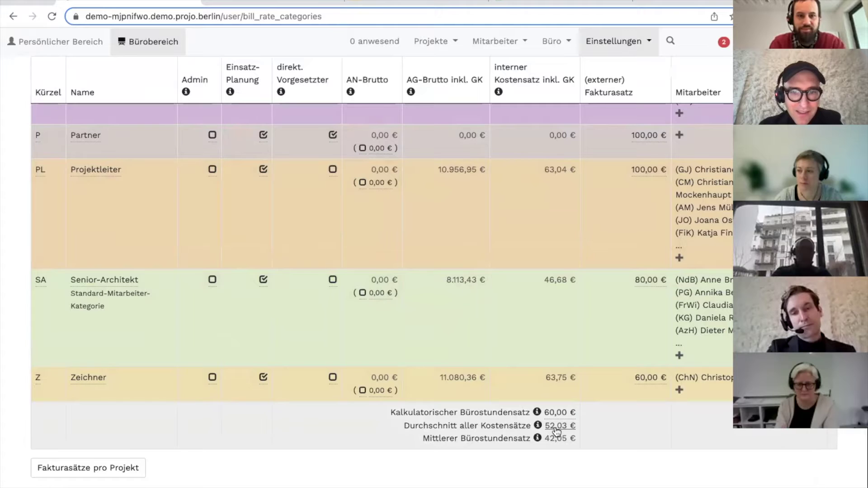
left_click_drag(410, 426, 530, 430)
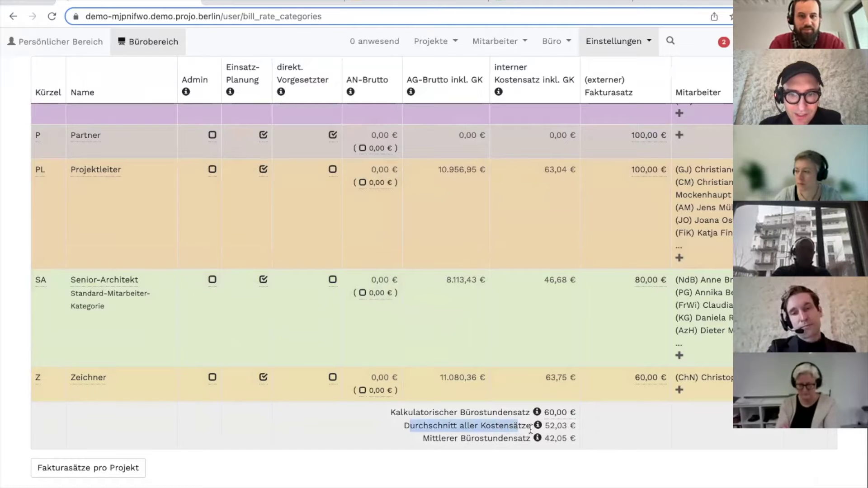
left_click(559, 428)
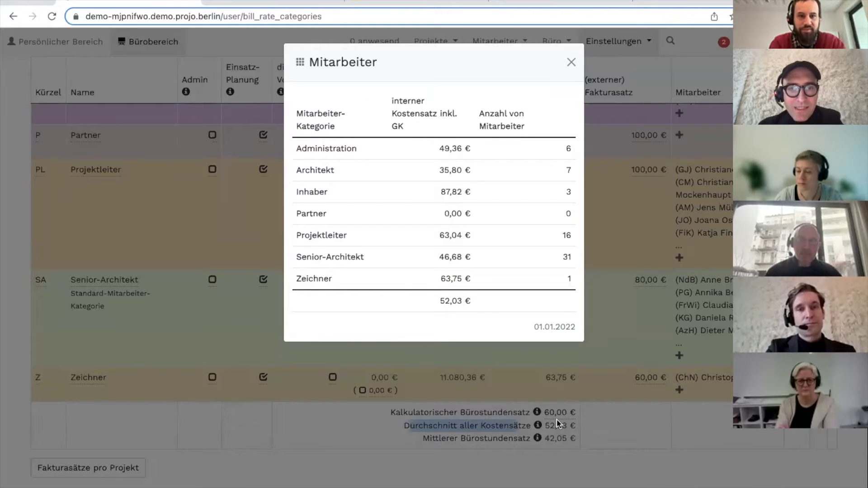
left_click(571, 63)
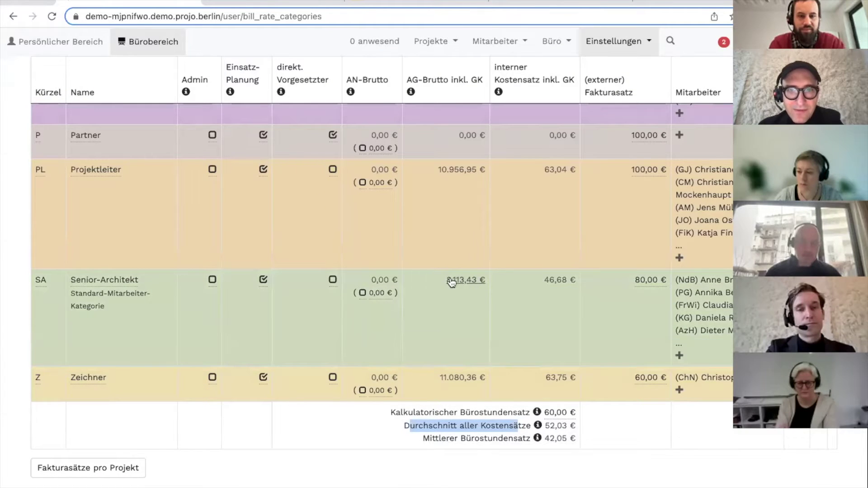
left_click(474, 277)
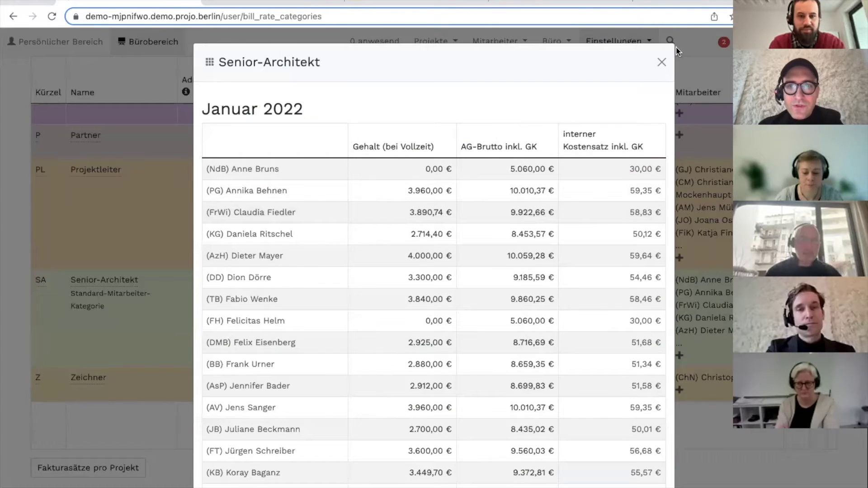
left_click(661, 62)
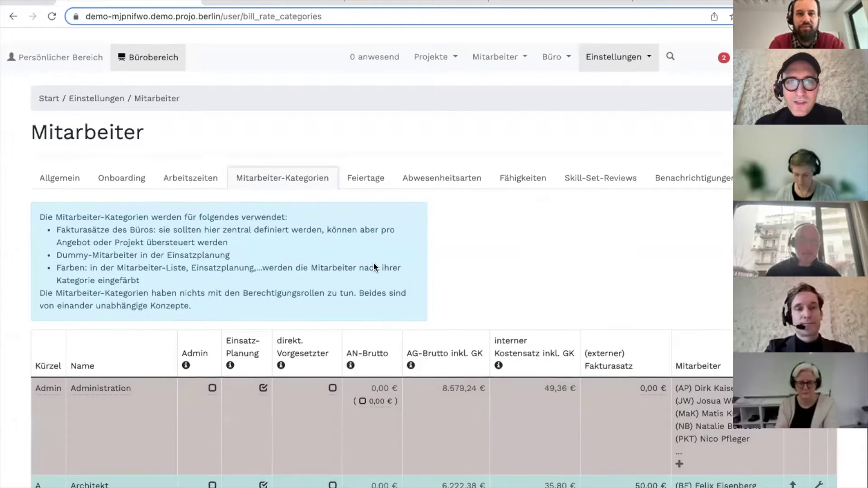
Step: Enable Ermögliche Reisekostenabrechnung in the general Mitarbeiter settings
left_click(75, 170)
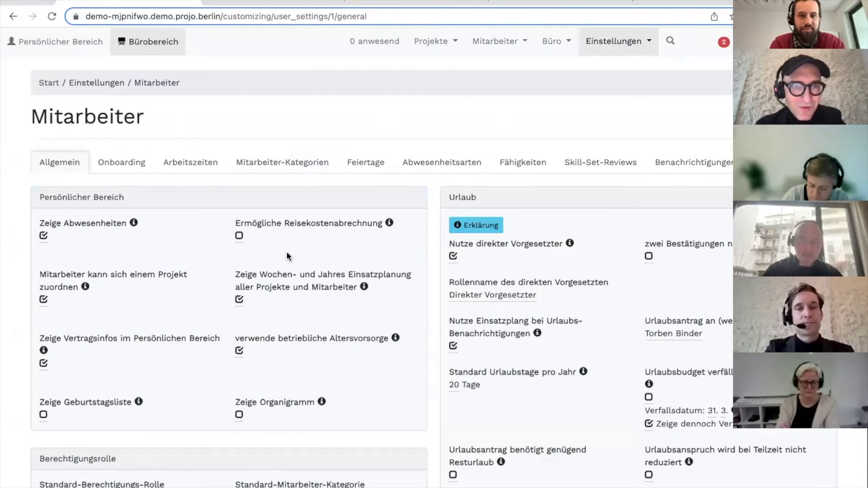
left_click_drag(253, 224, 360, 226)
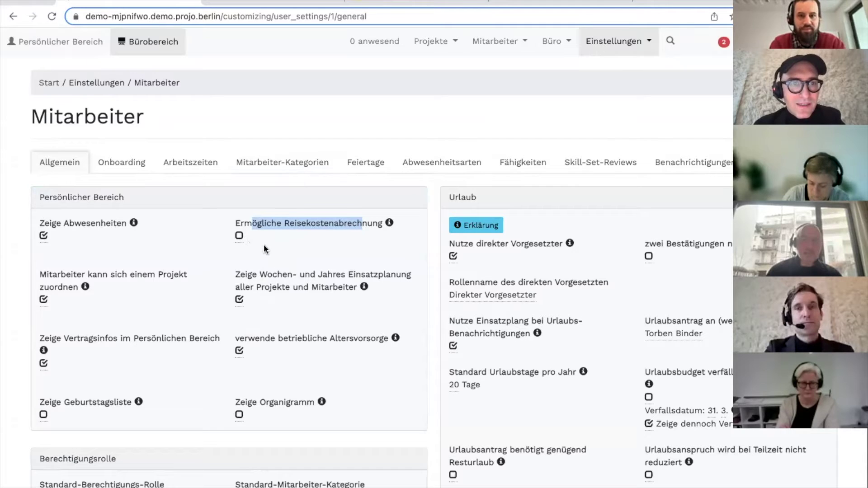
left_click(239, 225)
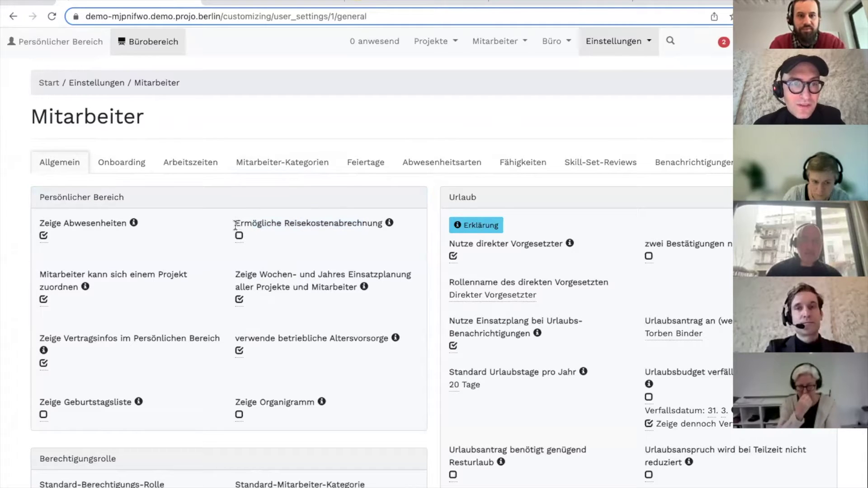
left_click_drag(235, 225, 331, 225)
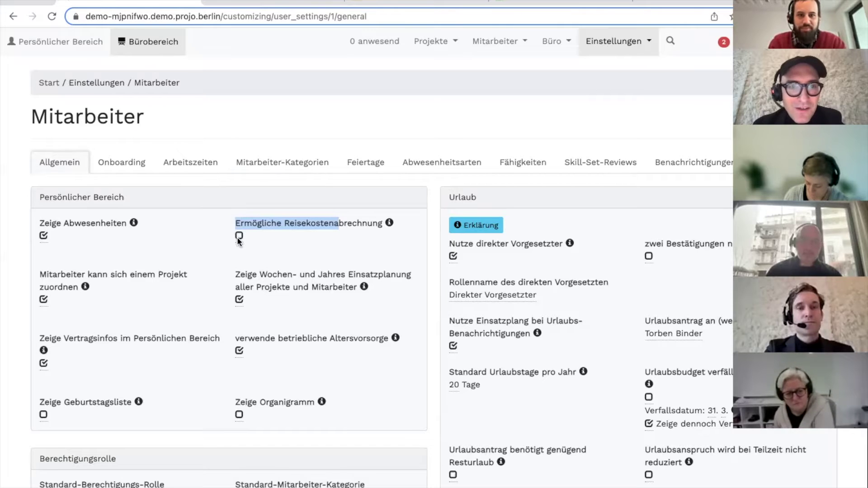
left_click(249, 245)
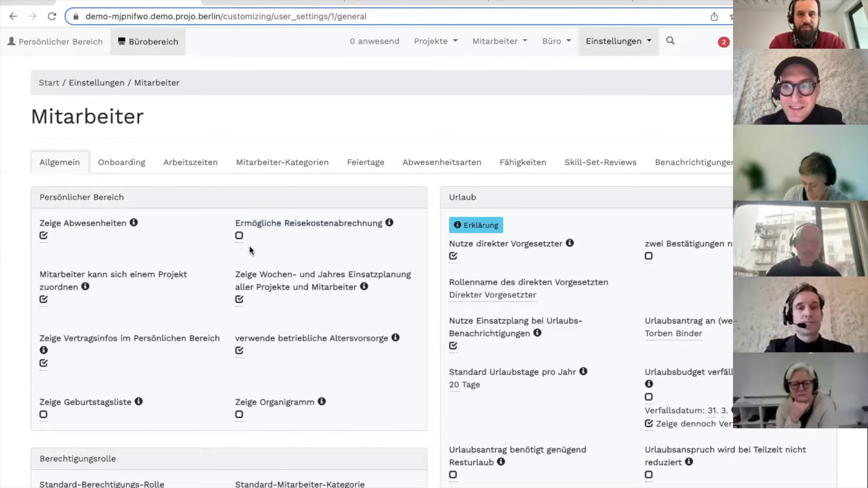
left_click(243, 236)
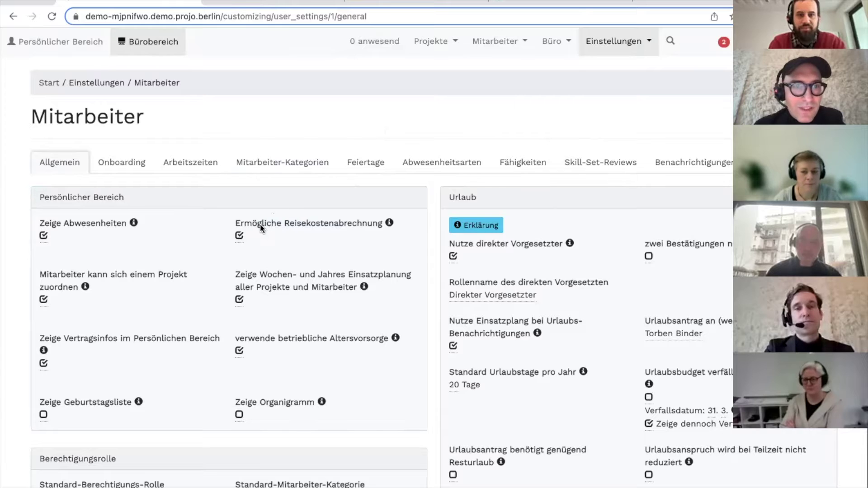
Step: Switch to the Persönlicher Bereich and create a new Reisekostenabrechnung
left_click(85, 46)
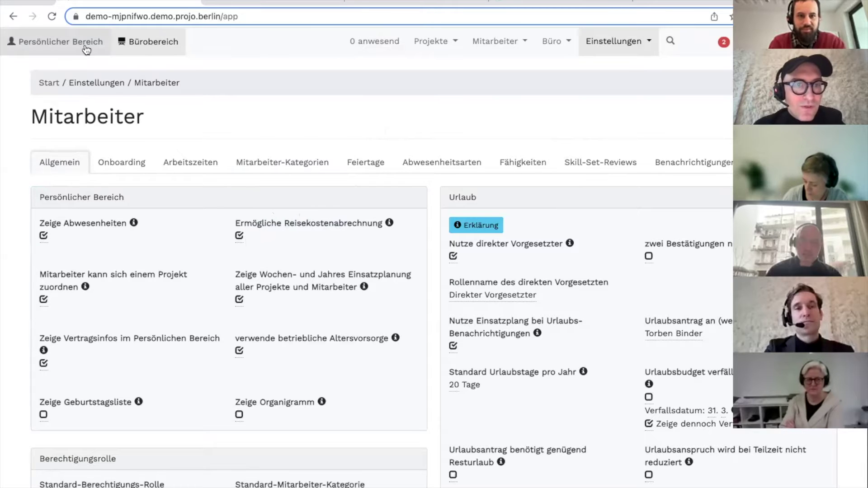
left_click(529, 45)
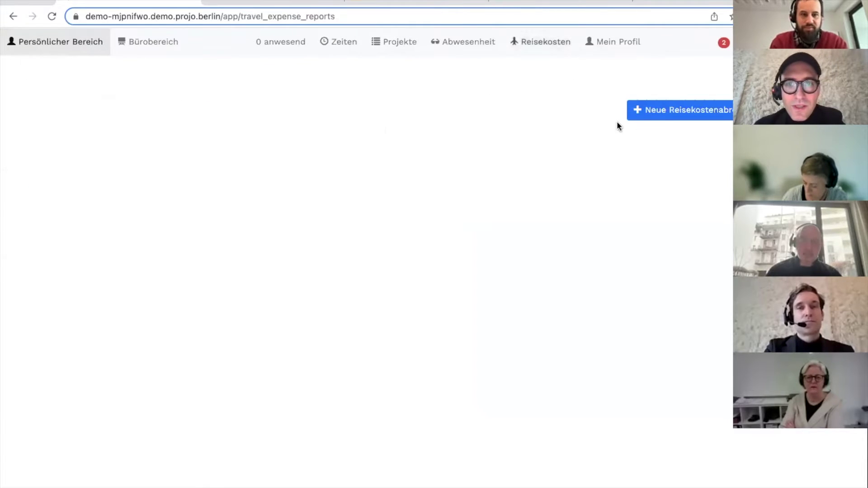
left_click(672, 110)
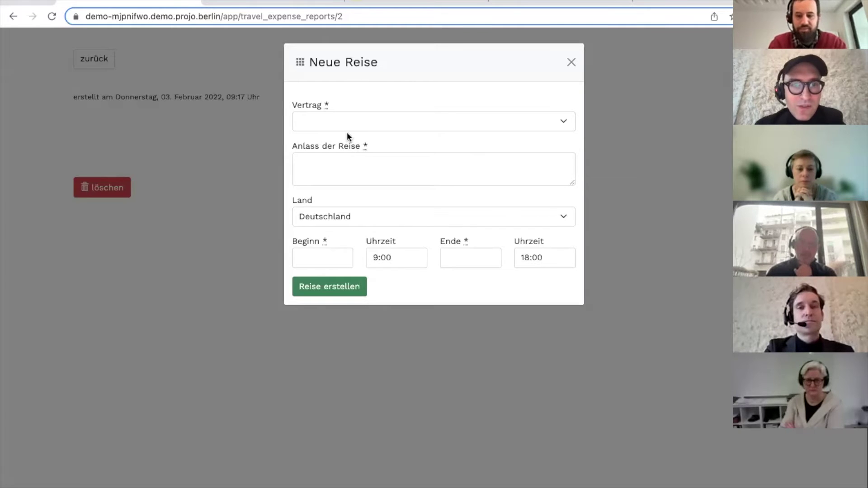
Step: Assign the new trip to contract 1006-sp and enter Baubesprechung as the Anlass der Reise
left_click(342, 122)
scroll(351, 232, "down", 2)
left_click(343, 208)
left_click(325, 168)
type("Baubespre")
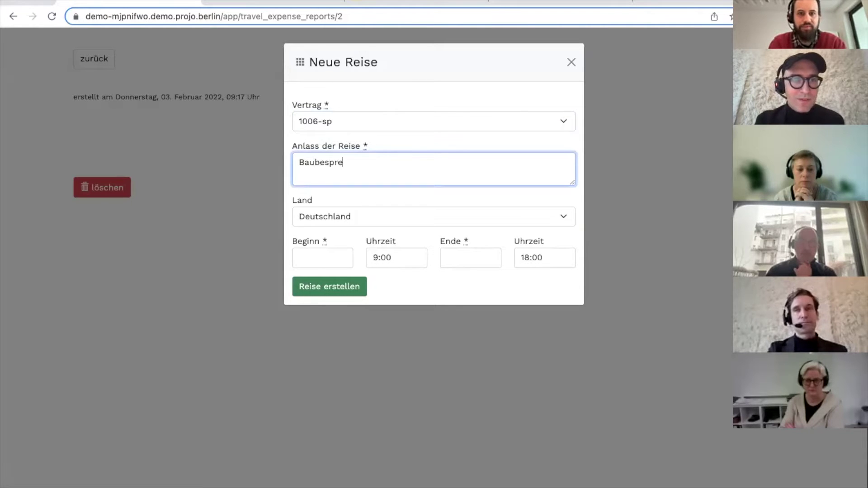
type("chung")
Step: Set the trip's Beginn and Ende to 01.02.2022 and create the trip
left_click(307, 259)
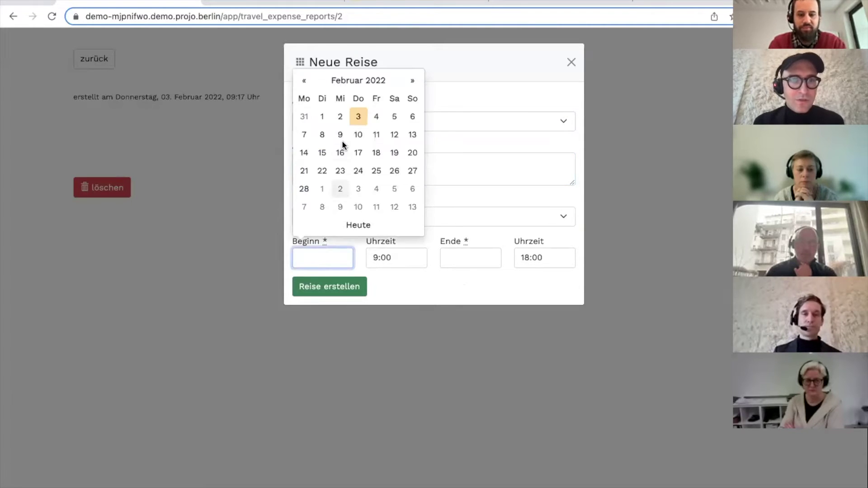
left_click(322, 118)
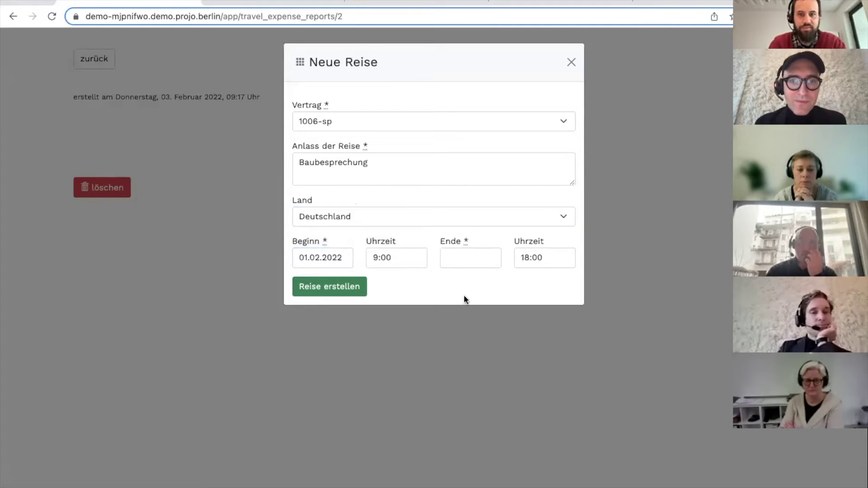
left_click(457, 261)
left_click(470, 116)
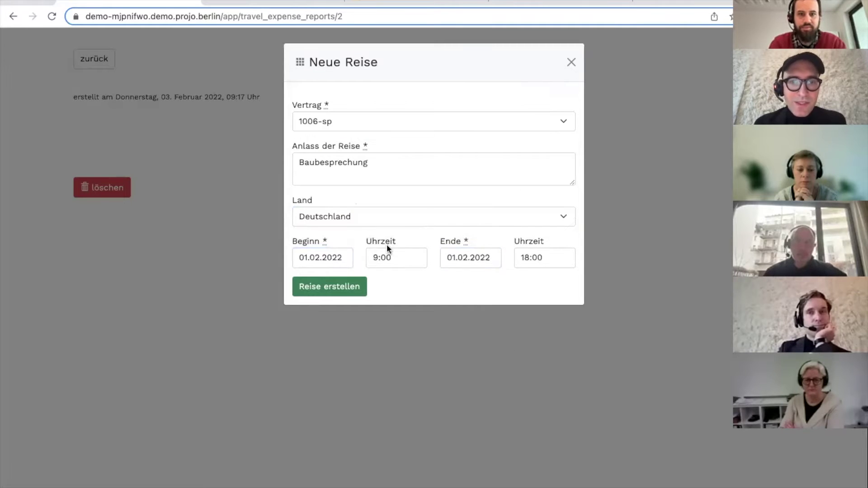
left_click(351, 286)
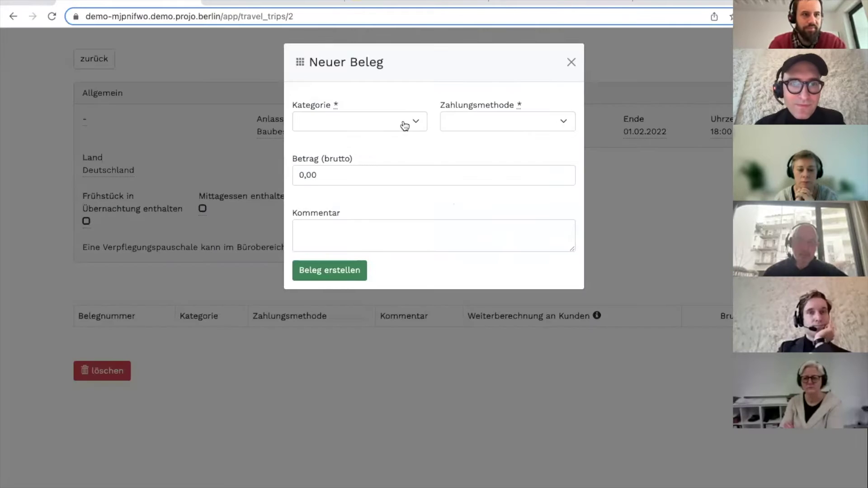
Step: Create a receipt in category Bahn paid by Bar-Auslage, with a gross amount of 100,00 and the comment bahnfahrt
left_click(404, 125)
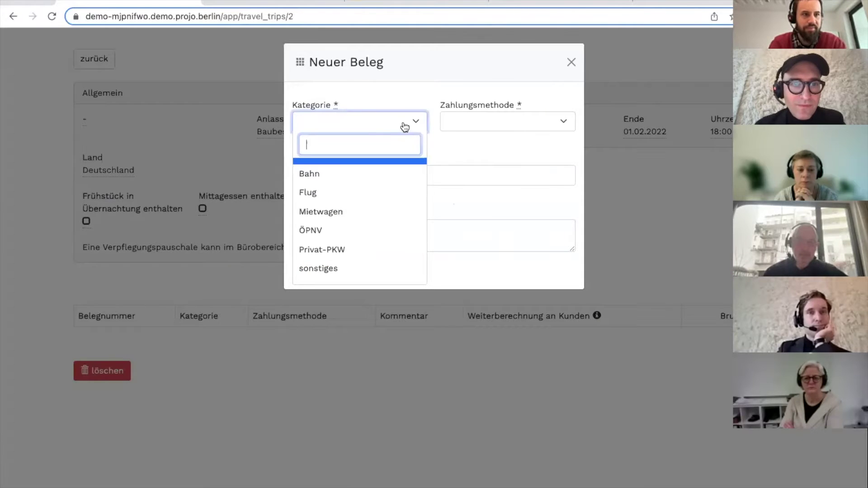
left_click(351, 176)
left_click(485, 131)
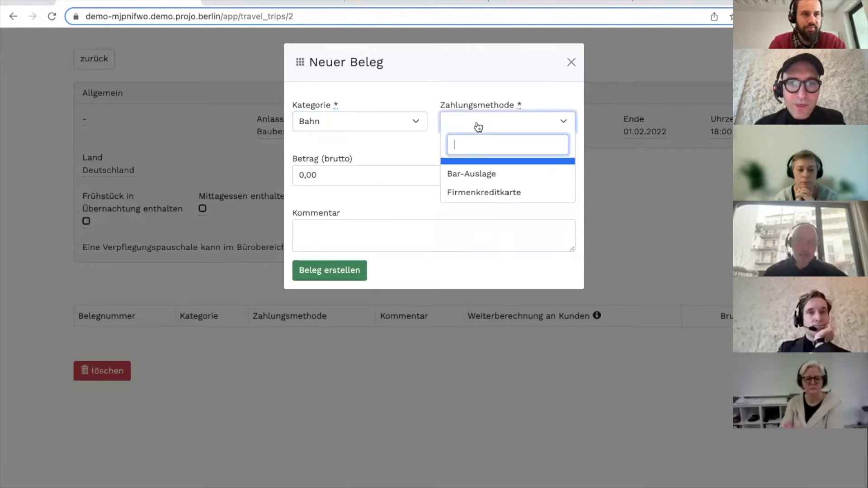
left_click(482, 176)
left_click(358, 175)
type("100")
left_click(310, 270)
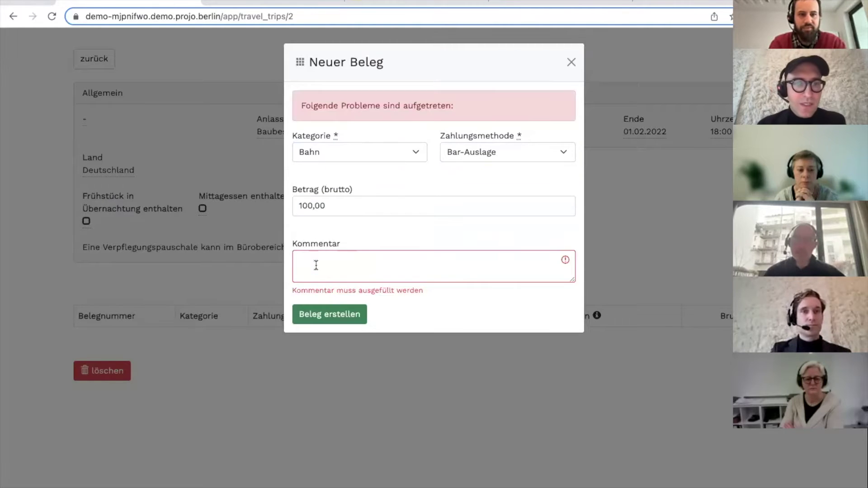
left_click(316, 271)
type("bahnfahrt")
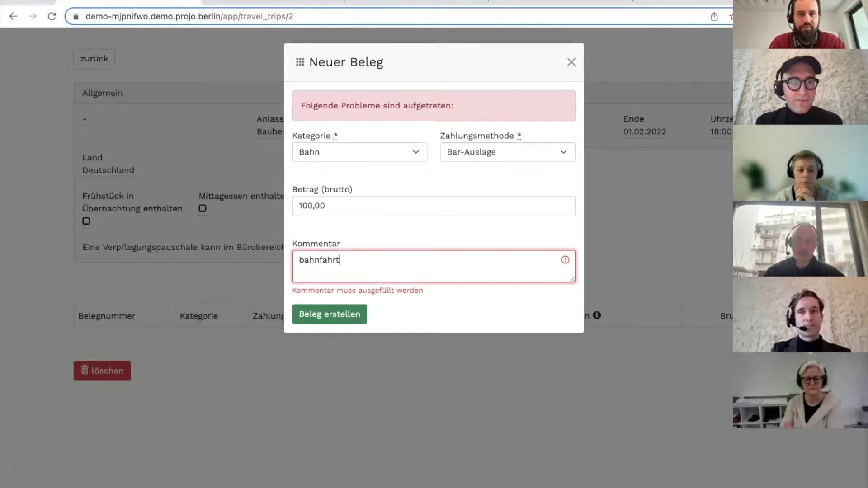
left_click(318, 317)
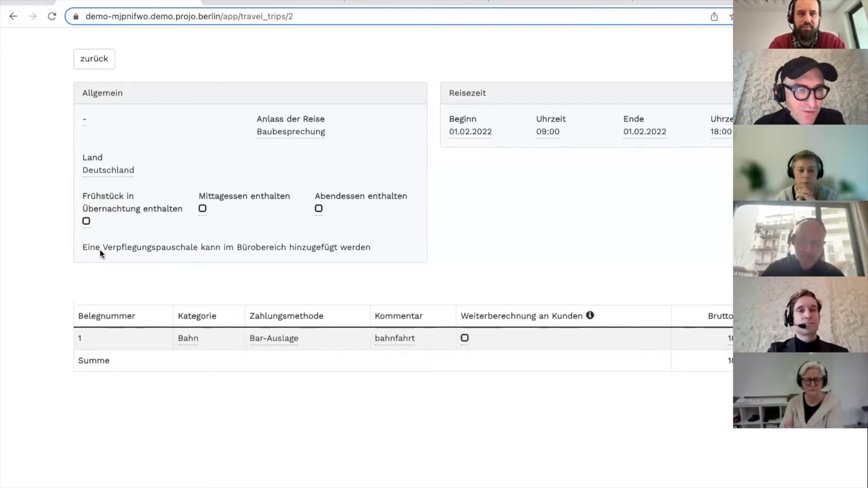
Step: Read the notes on Verpflegungspauschale and Weiterberechnung an Kunden, and enable Weiterberechnung an Kunden for the Bahn receipt
left_click_drag(88, 248, 345, 243)
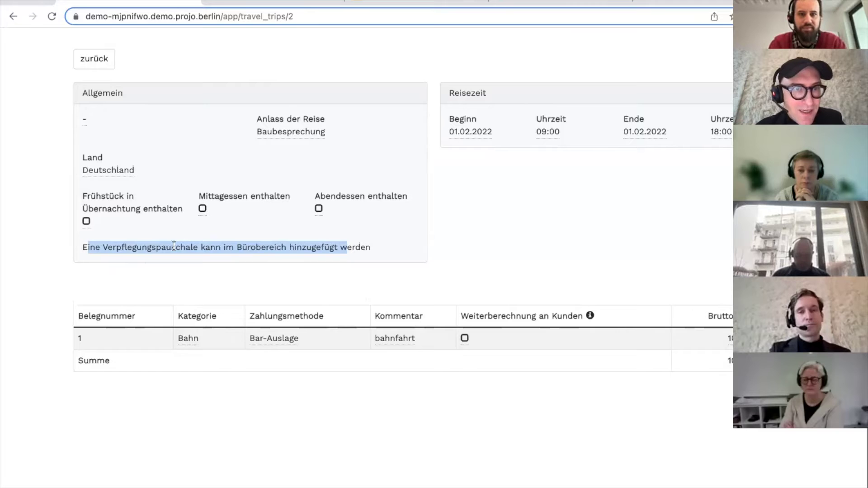
left_click(320, 300)
left_click_drag(466, 315, 563, 312)
mouse_move(590, 315)
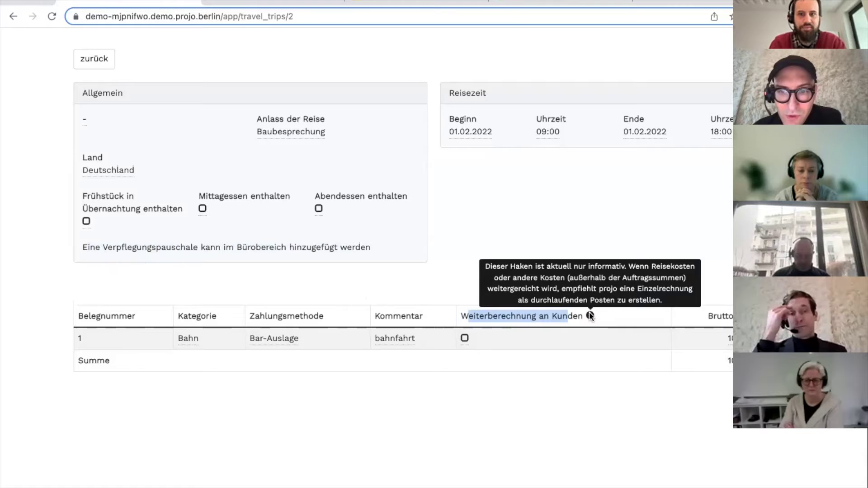
left_click(470, 316)
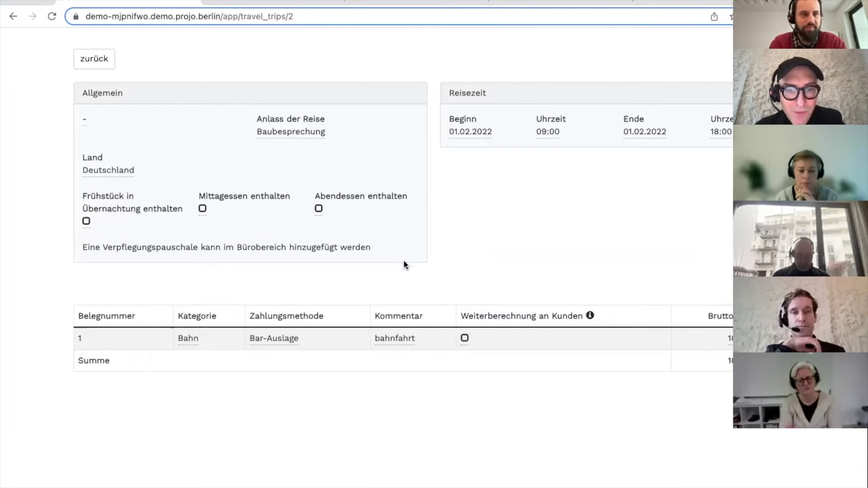
left_click(465, 340)
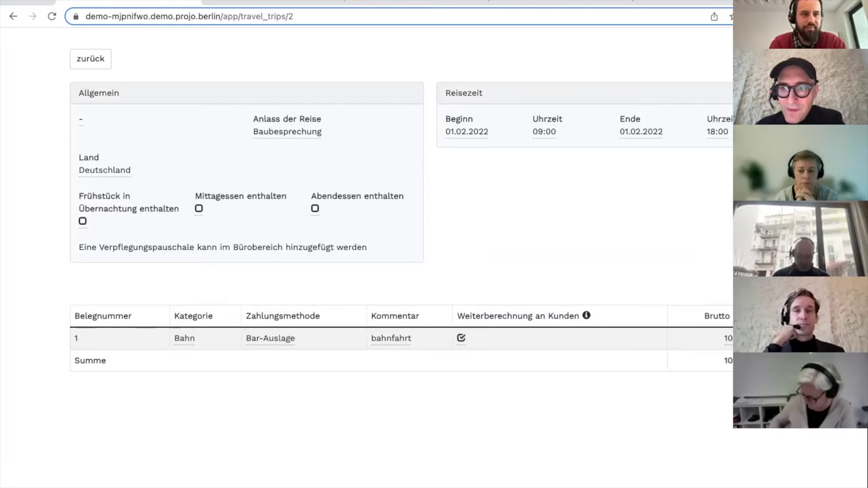
Step: Add a Privat-PKW receipt paid by Bar-Auslage, with 50 kilometres and test as the Kennzeichen für PKW und Strecke
left_click(769, 316)
left_click(414, 122)
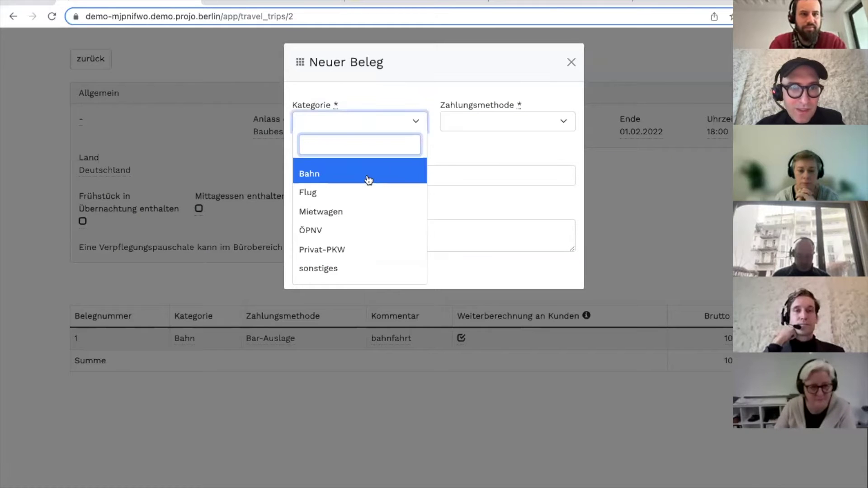
left_click(346, 249)
left_click(461, 127)
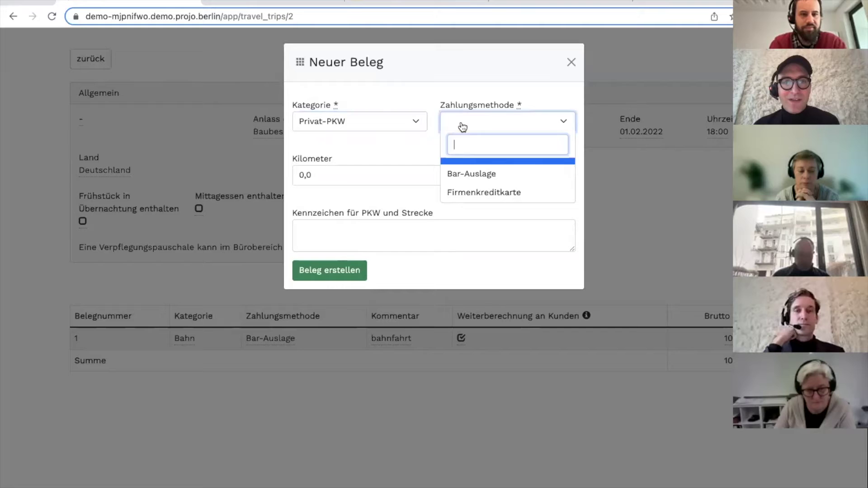
left_click(472, 177)
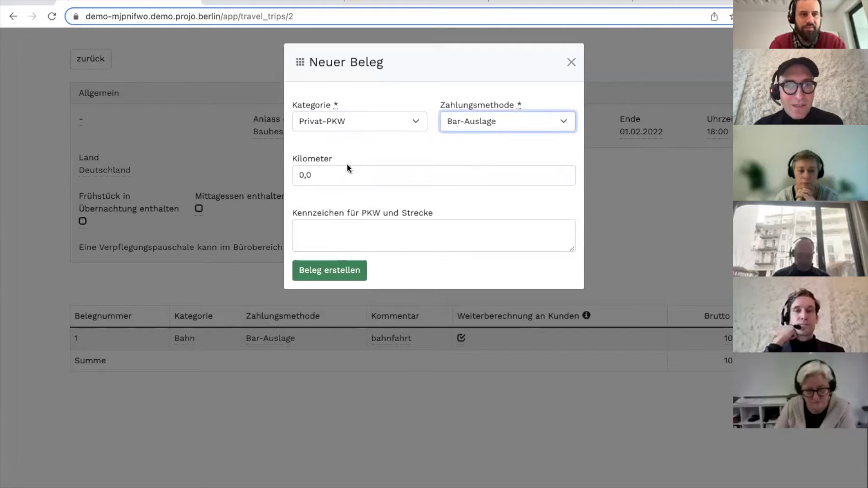
left_click_drag(326, 175, 279, 172)
type("50")
left_click(328, 274)
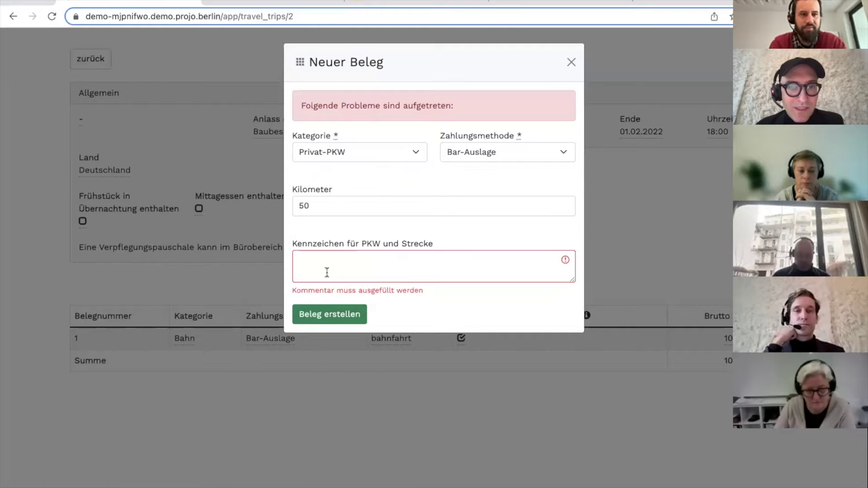
left_click(327, 269)
type("test")
left_click(329, 314)
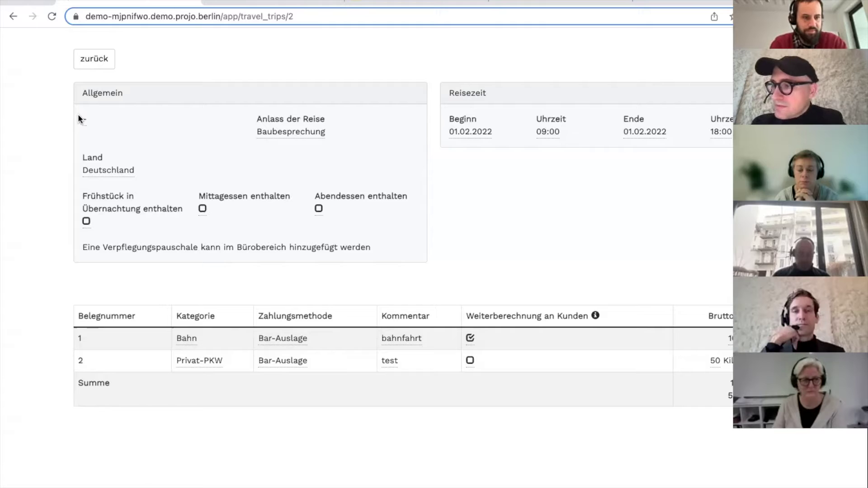
Step: Leave the trip and open the Angebote overview in the Bürobereich
left_click(77, 68)
left_click(90, 57)
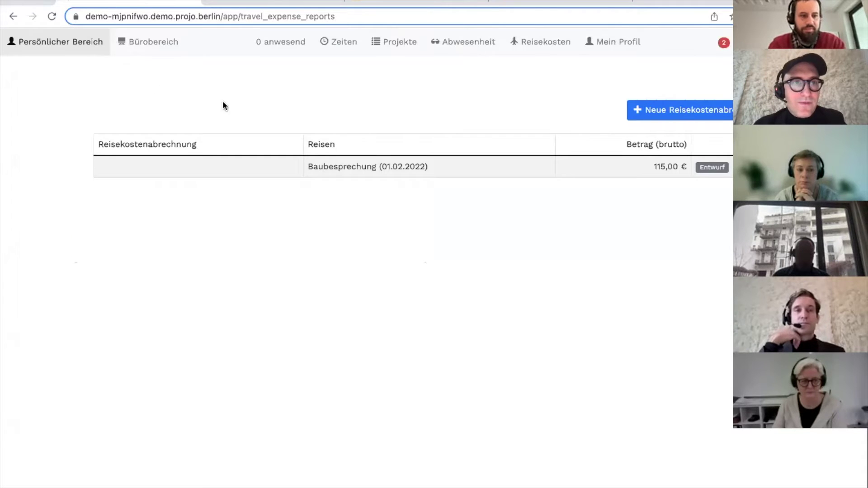
left_click(153, 46)
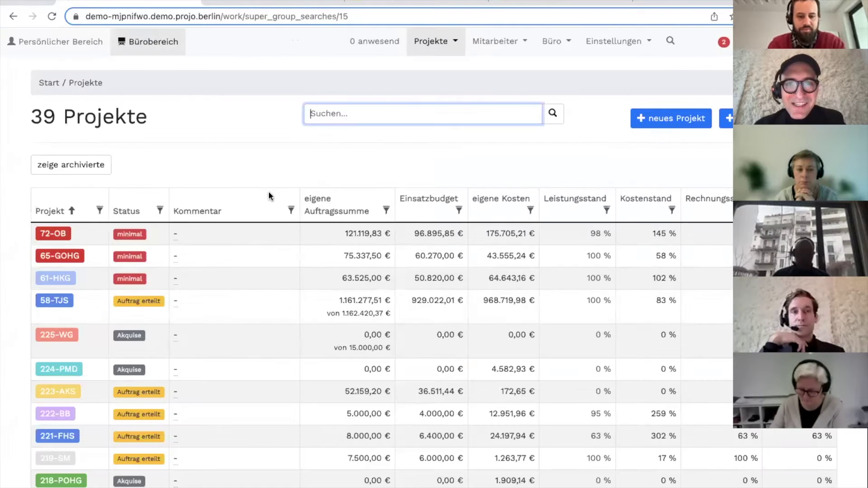
left_click(552, 43)
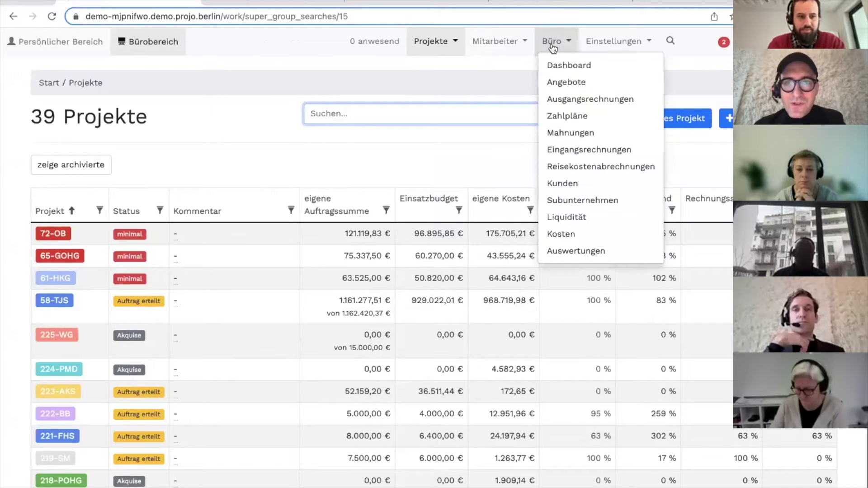
left_click(555, 84)
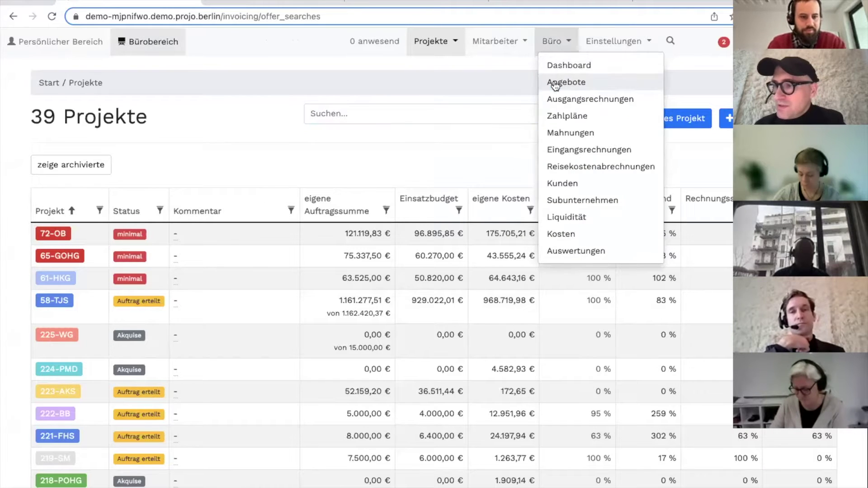
Step: In the Angebot/Rechnung settings, give the Besondere Leistung Bedarfsplanung the Beschreibung Meine Beschreibung
left_click(606, 43)
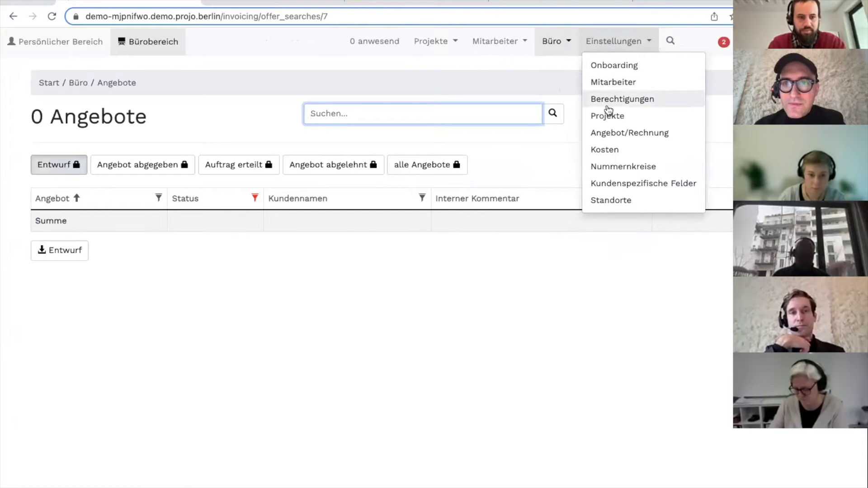
left_click(608, 134)
left_click(520, 168)
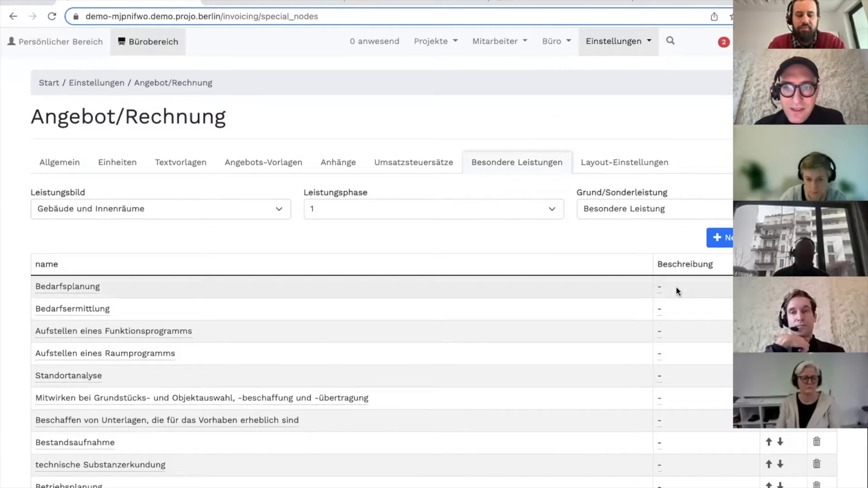
left_click(659, 288)
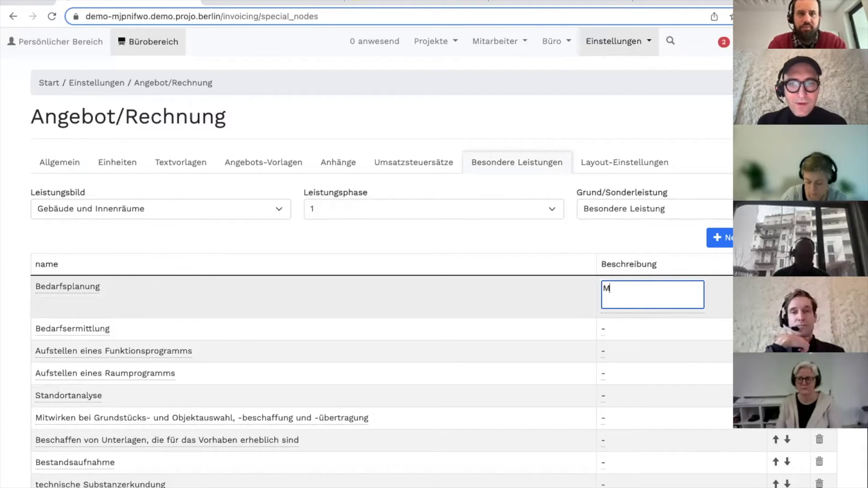
type("Meine Beas")
key("BackSpace")
key("BackSpace")
type("schreibung")
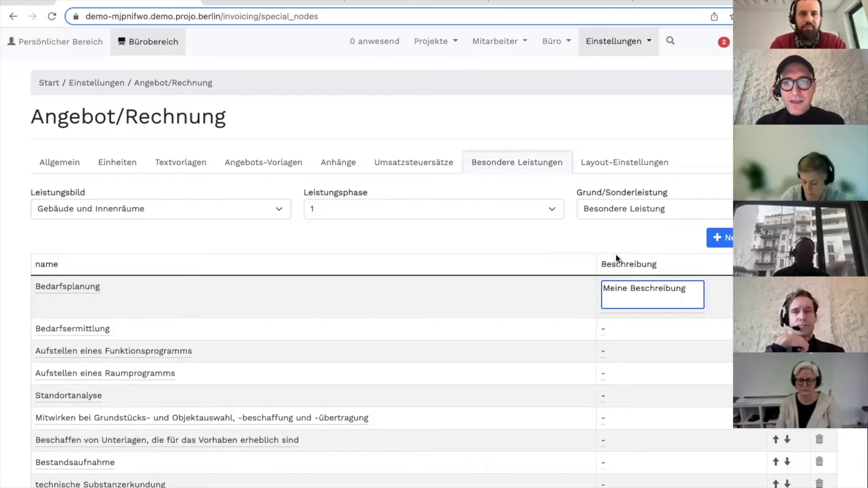
key("Return")
Step: Create a new Angebot with a customer selected and the Betreff Schule Mitte
left_click(552, 41)
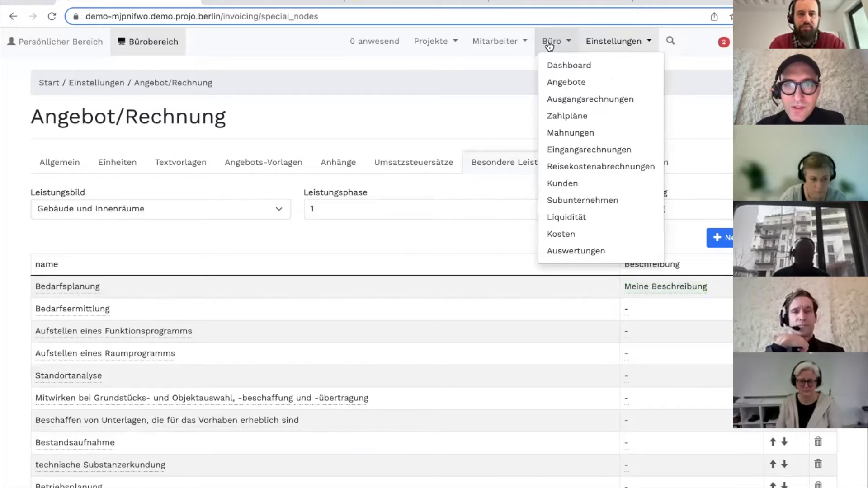
left_click(558, 86)
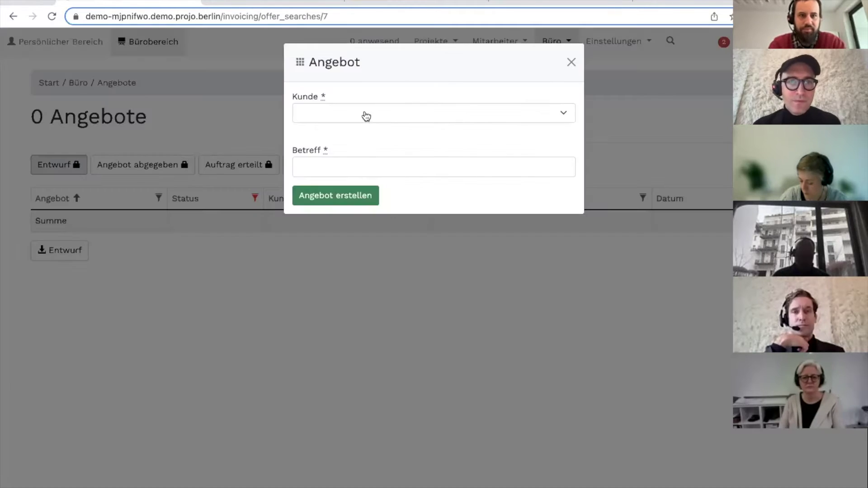
left_click(362, 114)
left_click(331, 166)
left_click(331, 167)
type("Schule Mitte")
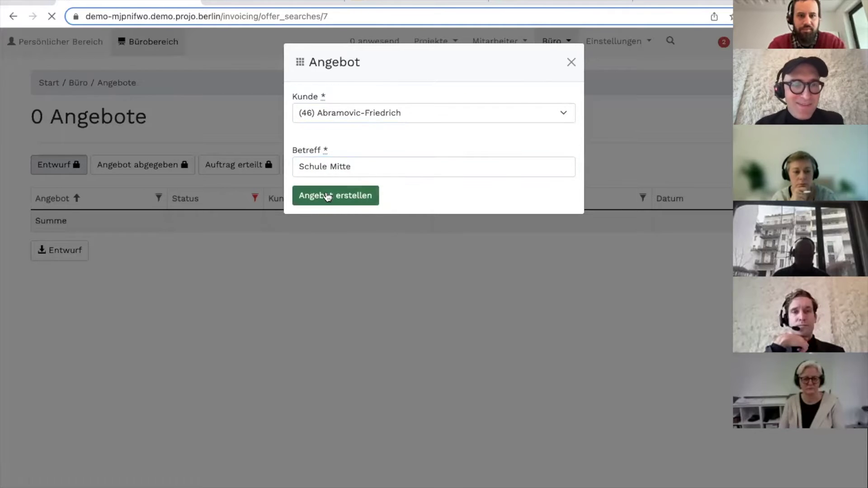
left_click(326, 196)
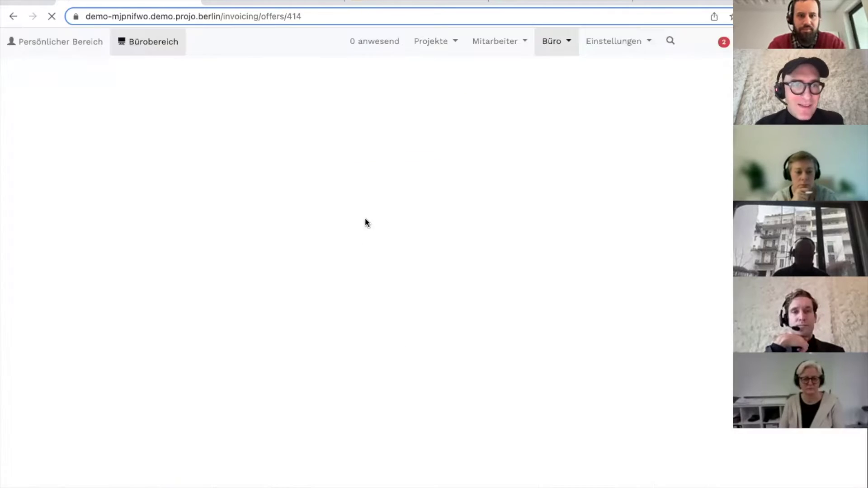
Step: Add a HOAI Rechner to the service table of the Schule Mitte offer
scroll(405, 348, "down", 5)
left_click(626, 249)
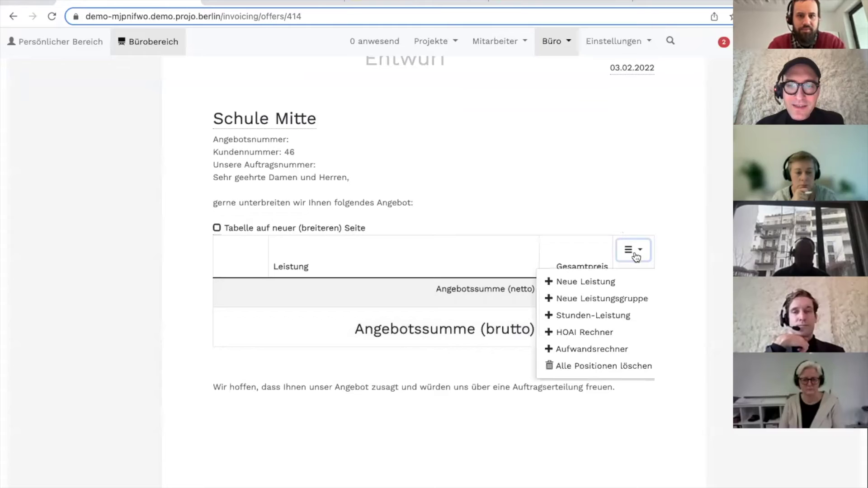
left_click(572, 332)
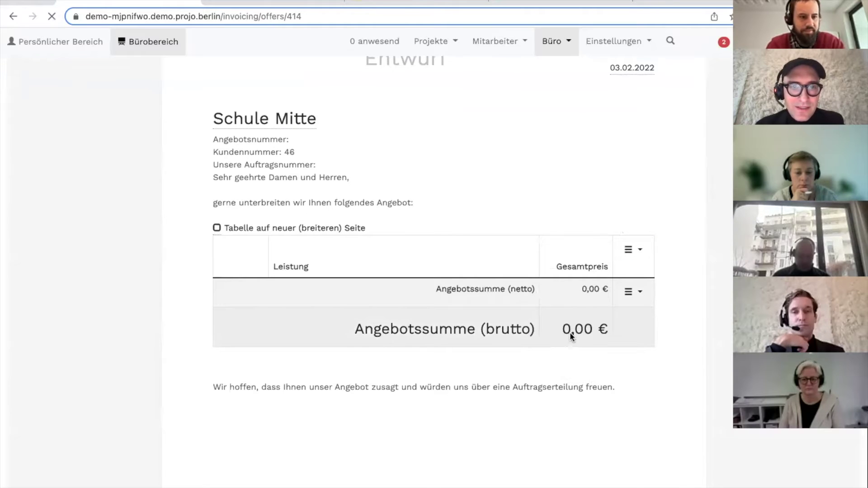
Step: Add Bedarfsplanung as a Besondere Leistung under LP1 Grundlagenermittlung with an Einzelpreis of 1.000,00 €
scroll(570, 332, "down", 4)
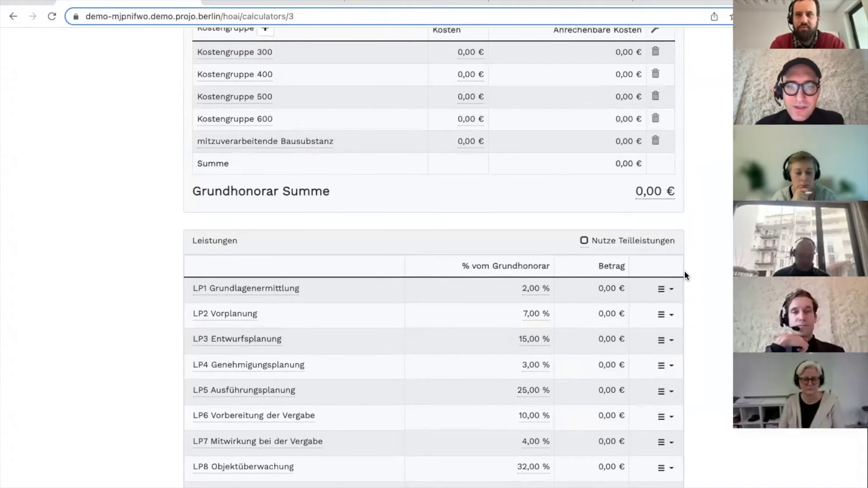
scroll(685, 270, "down", 5)
left_click(671, 325)
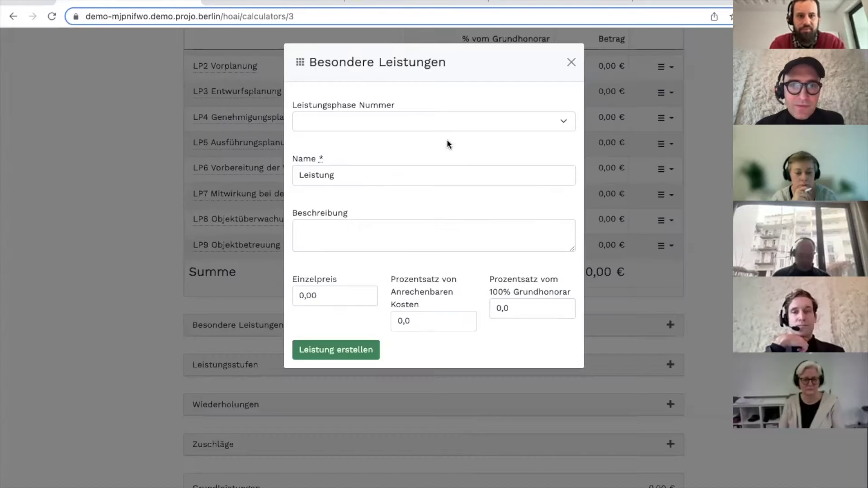
left_click(407, 123)
left_click(380, 176)
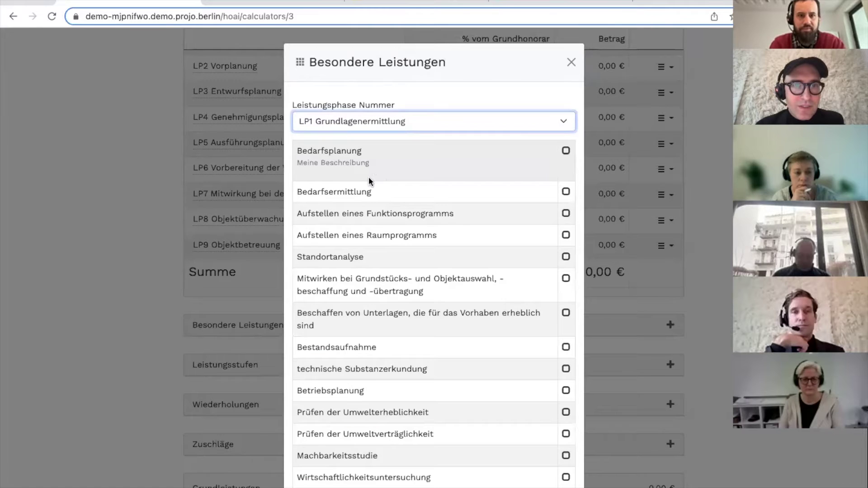
left_click_drag(304, 163, 355, 162)
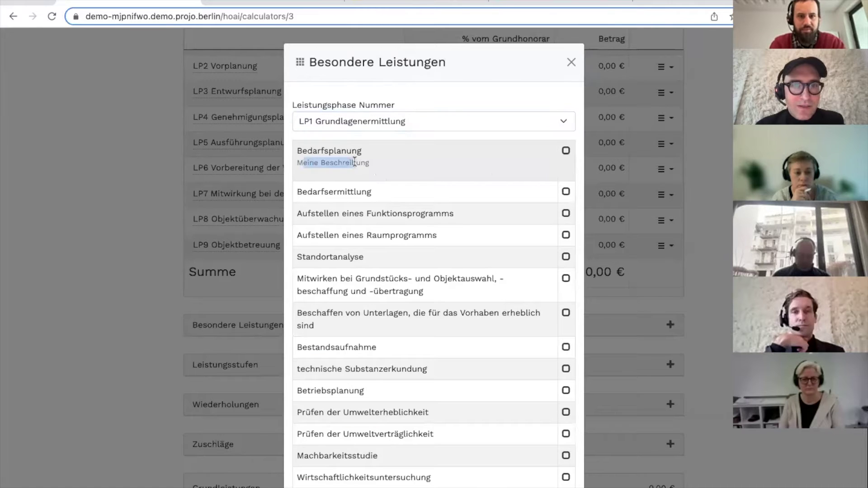
left_click(565, 152)
left_click(343, 292)
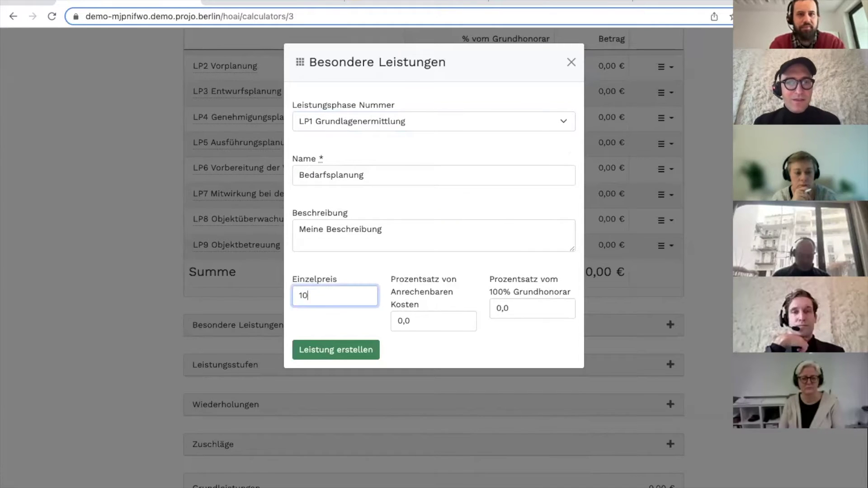
left_click(329, 354)
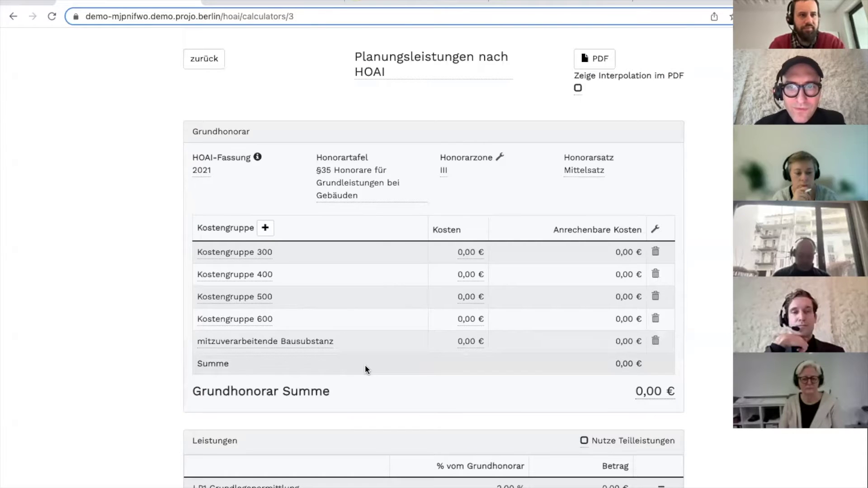
Step: Set the Kosten of Kostengruppe 300 to 500.000,00 € and generate the HOAI calculator's PDF
left_click(464, 257)
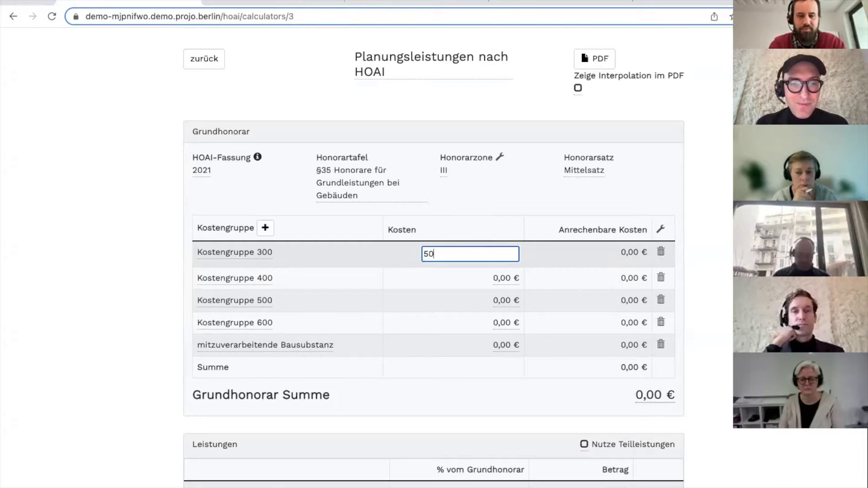
key("Return")
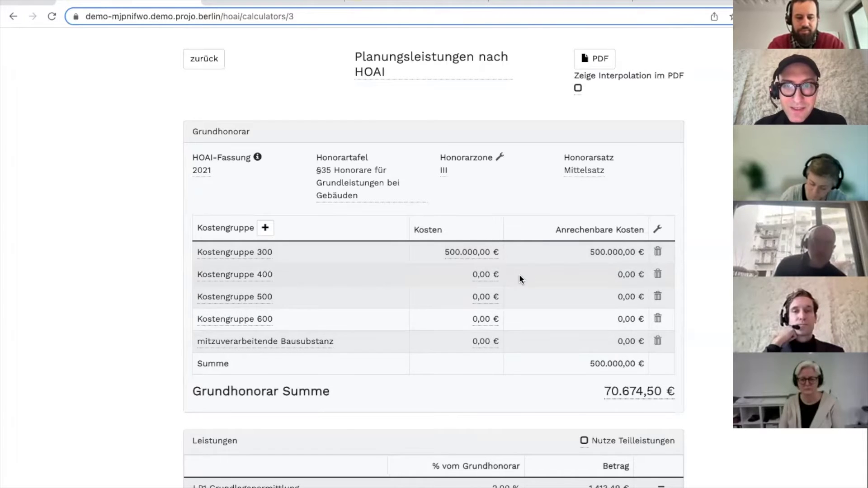
left_click(599, 61)
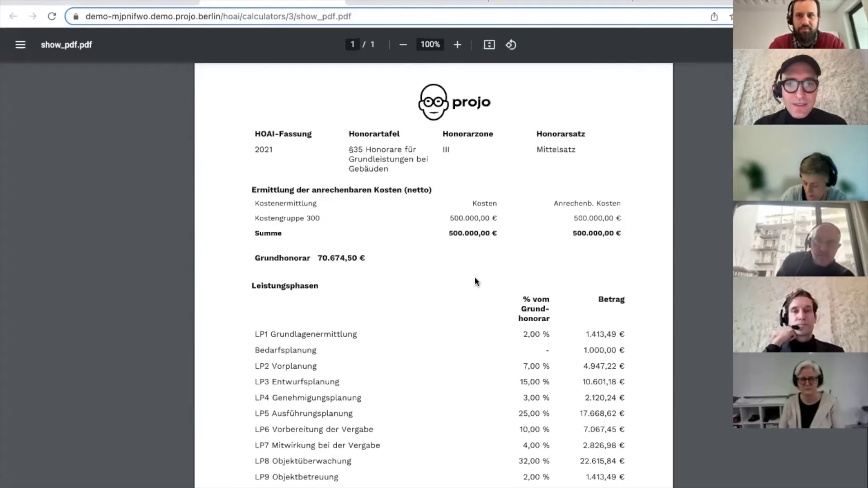
Step: Review the Leistungsphasen and Zusammenfassung in the PDF and return to the HOAI calculator
scroll(470, 281, "down", 1)
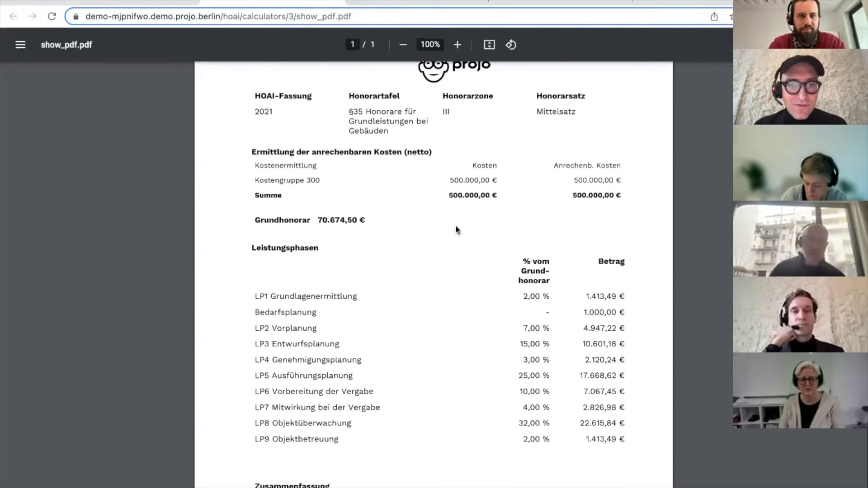
scroll(452, 271, "down", 5)
scroll(449, 308, "up", 5)
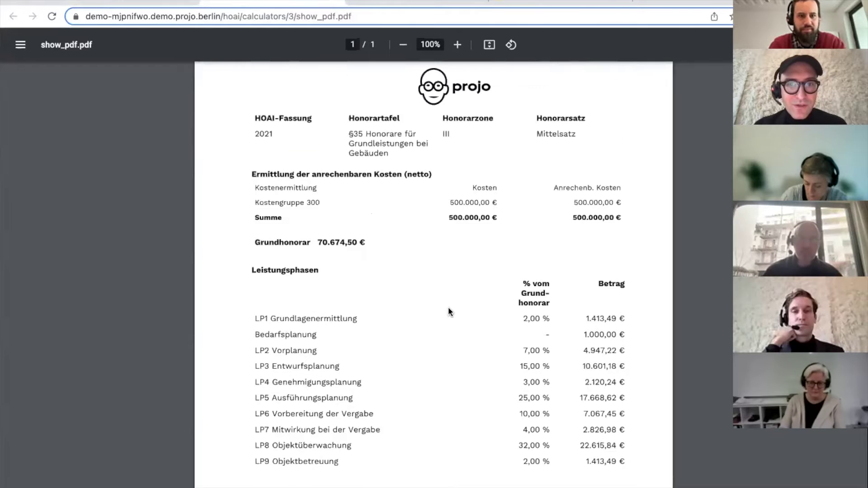
scroll(448, 306, "down", 10)
key("alt+Left")
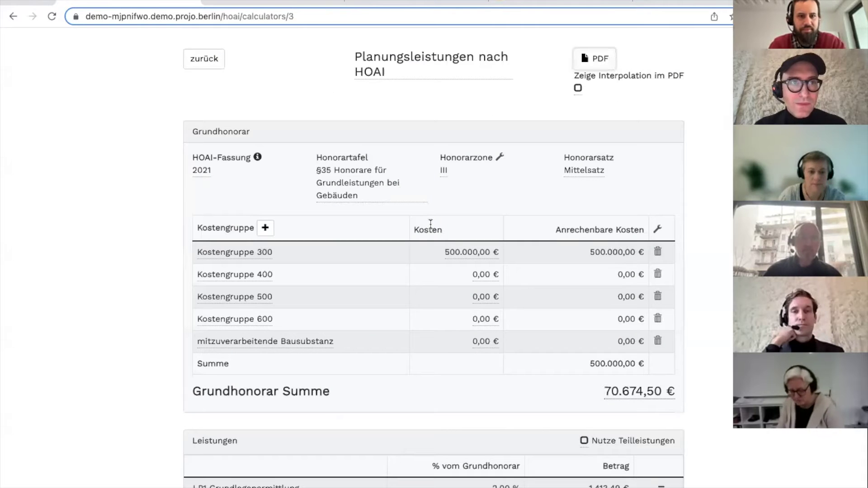
Step: Enable Zeige Interpolation im PDF, check the Interpolation section in the PDF and return to the HOAI calculator
left_click(578, 90)
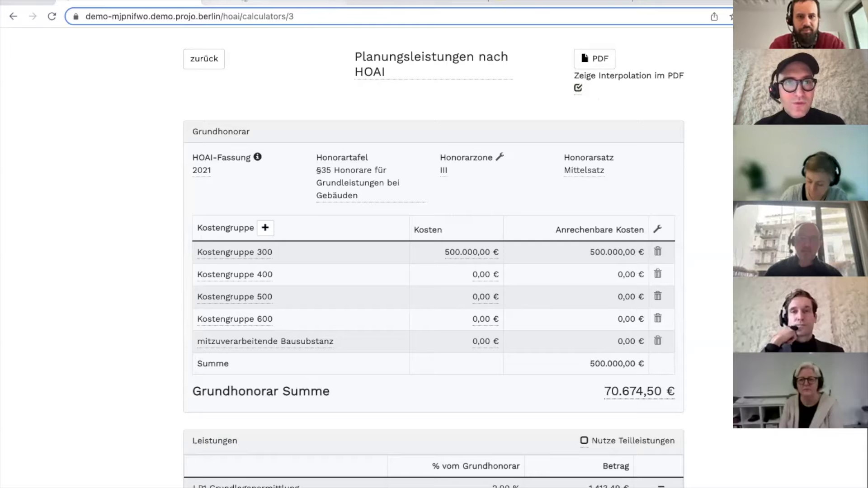
left_click(245, 3)
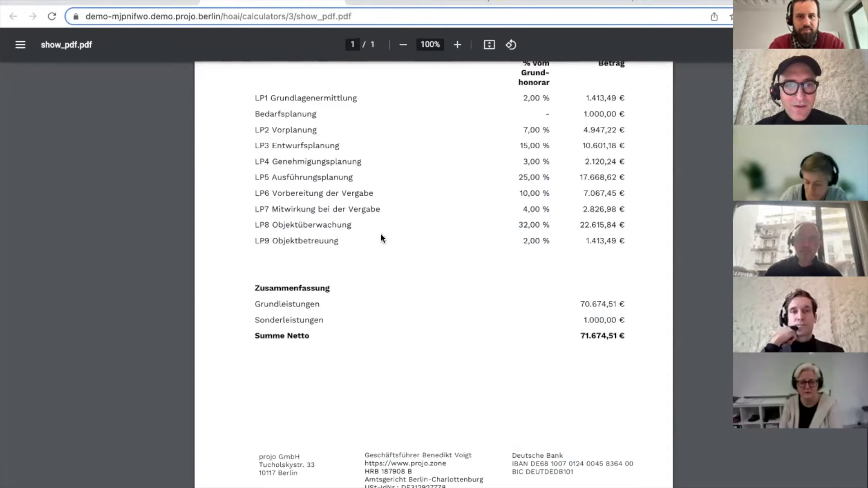
scroll(406, 306, "down", 3)
scroll(405, 306, "down", 1)
left_click_drag(517, 330, 255, 212)
left_click(263, 213)
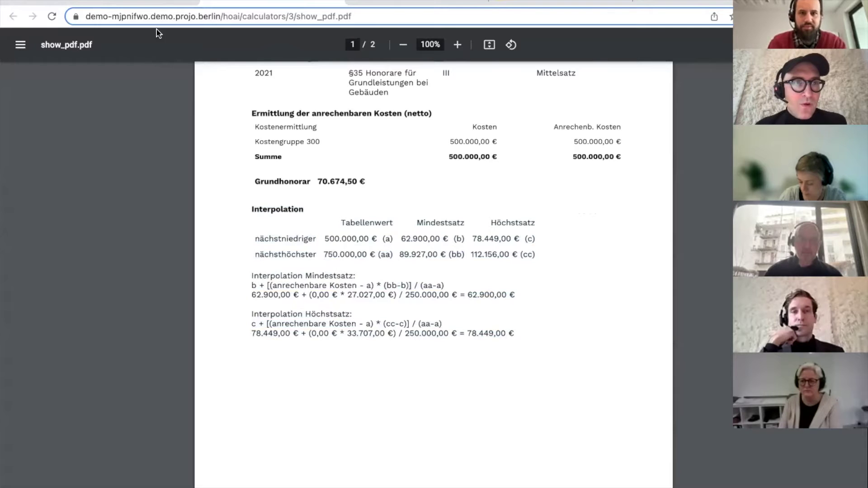
left_click(27, 2)
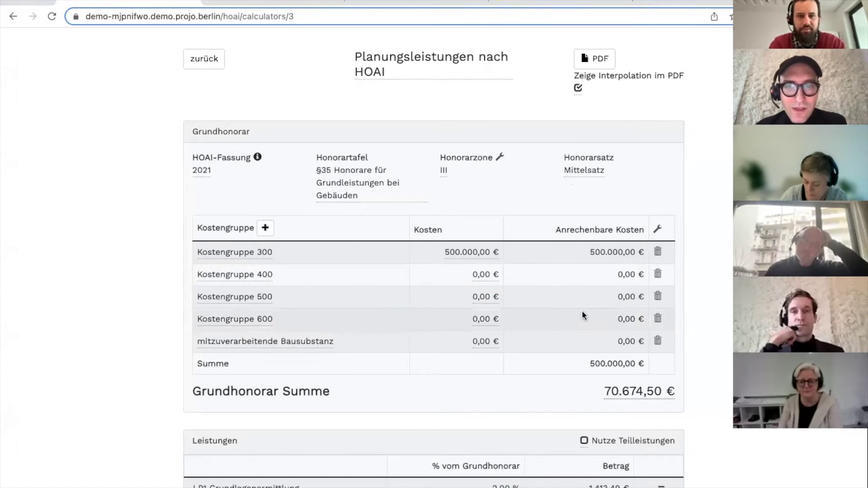
Step: Open the calculator's Leistungsstufen and assign LP1 Grundlagenermittlung to Stufe 1
scroll(582, 315, "down", 10)
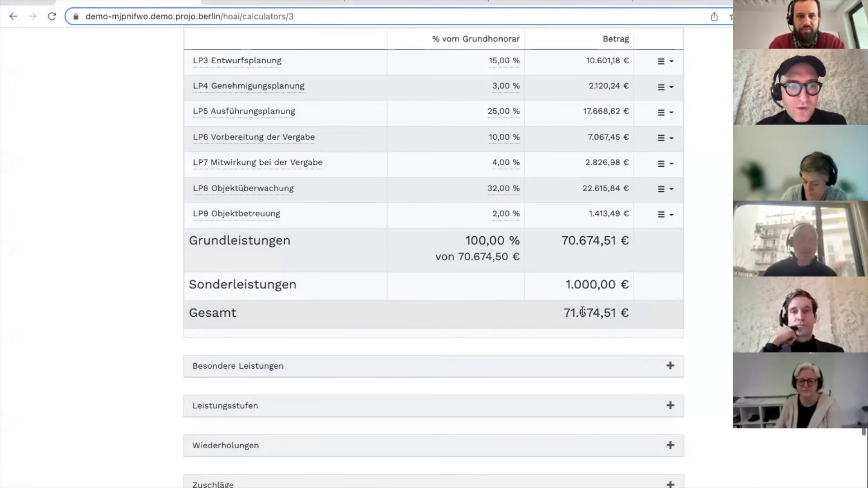
scroll(651, 376, "down", 2)
left_click(671, 356)
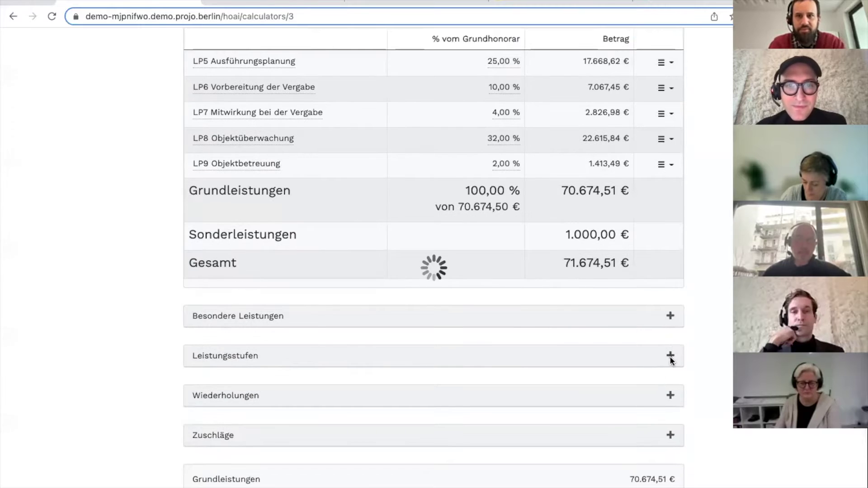
left_click(351, 97)
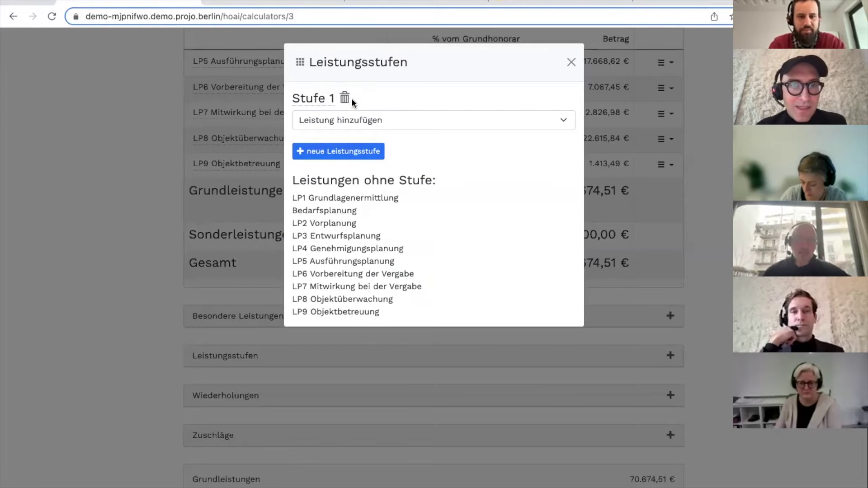
left_click(344, 126)
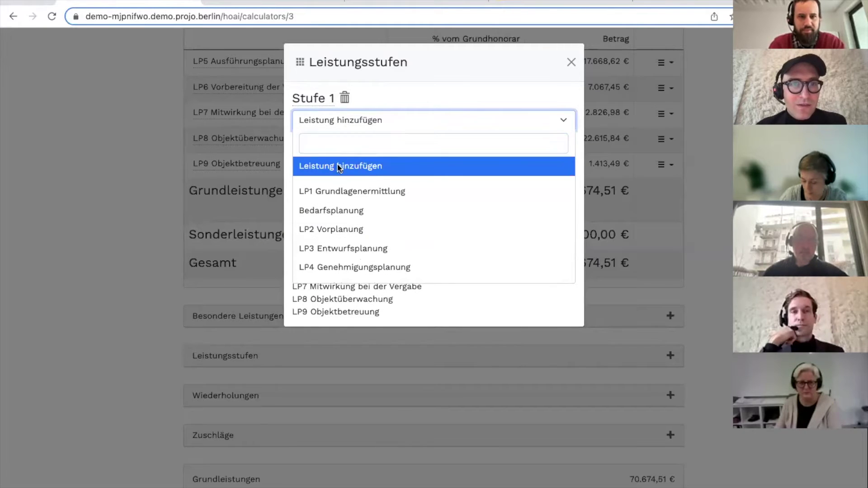
left_click(337, 166)
left_click(328, 122)
left_click(330, 191)
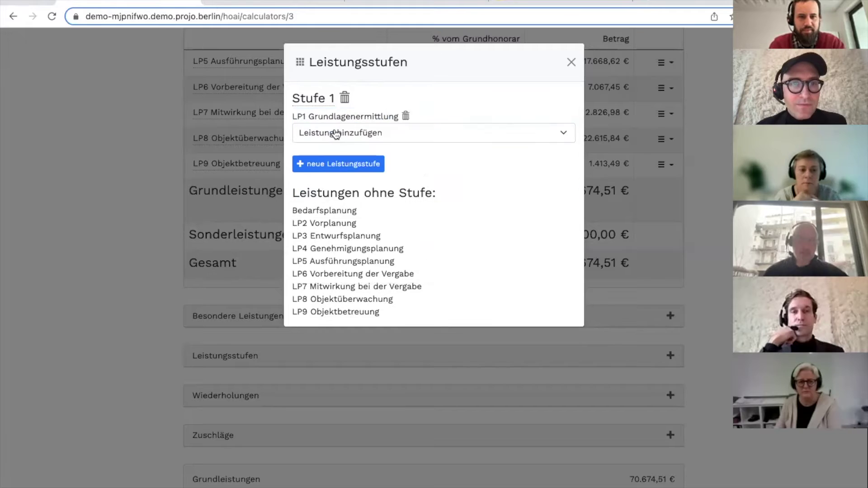
Step: Assign Bedarfsplanung, LP2 Vorplanung and LP3 Entwurfsplanung to Stufe 1 in the Leistungsstufen
left_click(335, 134)
left_click(327, 202)
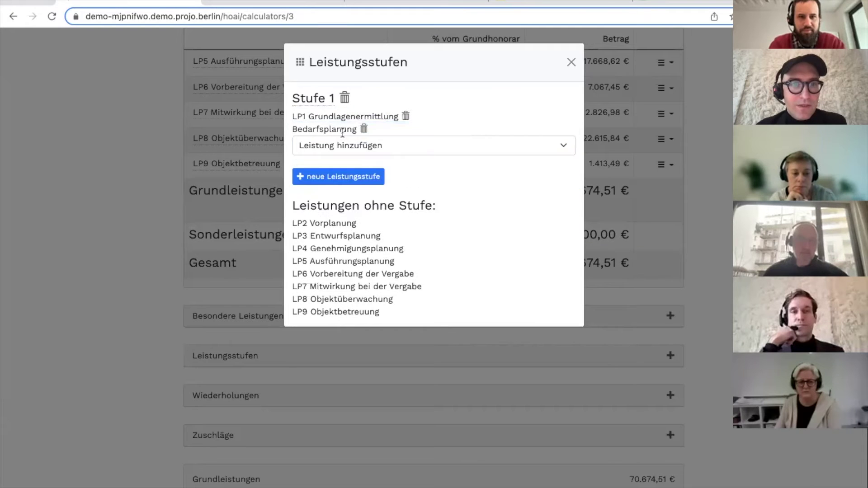
left_click(340, 145)
left_click(325, 215)
left_click_drag(370, 142, 320, 152)
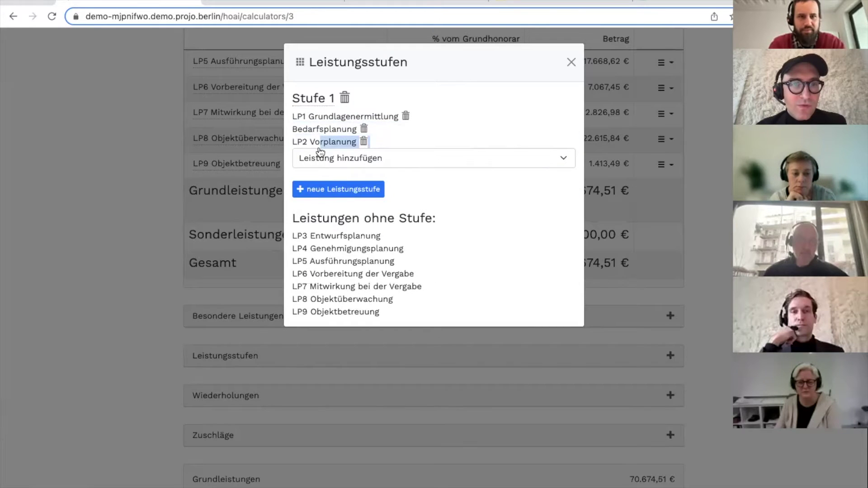
left_click(322, 157)
left_click(331, 227)
Step: Create a second Leistungsstufe and assign LP4 Genehmigungsplanung and LP5 Ausführungsplanung to it
left_click(336, 204)
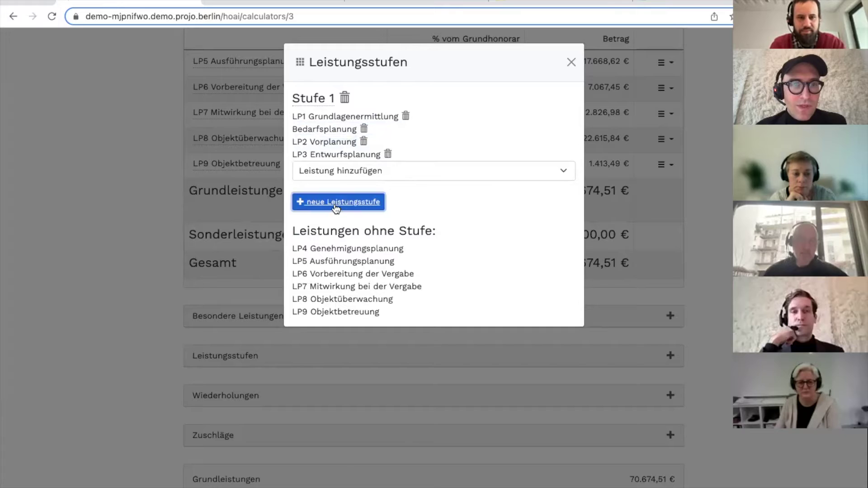
left_click(341, 223)
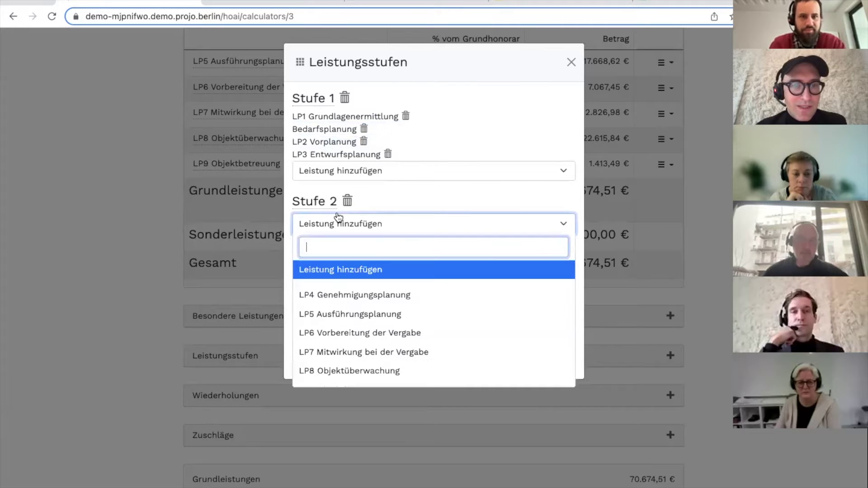
left_click(330, 298)
left_click(326, 238)
left_click(322, 306)
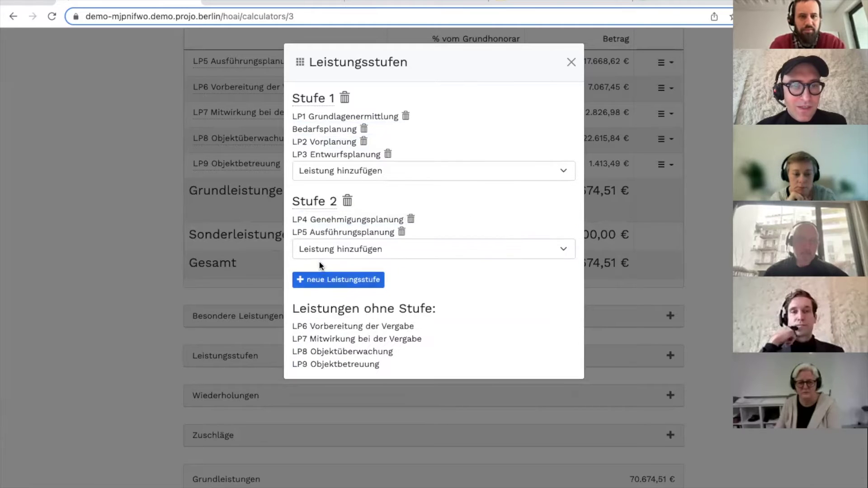
Step: Assign LP6 Vorbereitung der Vergabe, LP7 Mitwirkung bei der Vergabe, LP8 Objektüberwachung and LP9 Objektbetreuung to Stufe 2
left_click(317, 258)
left_click(320, 318)
left_click(317, 260)
left_click(320, 332)
left_click(319, 274)
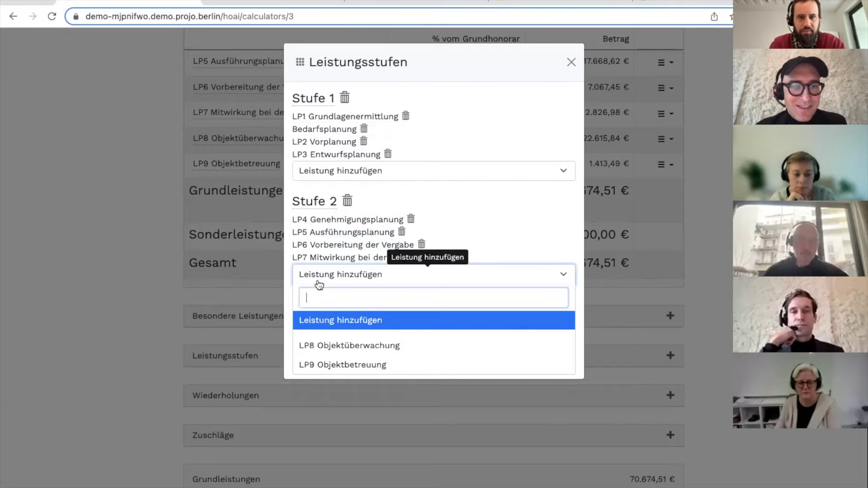
left_click(320, 345)
left_click(315, 294)
left_click(323, 362)
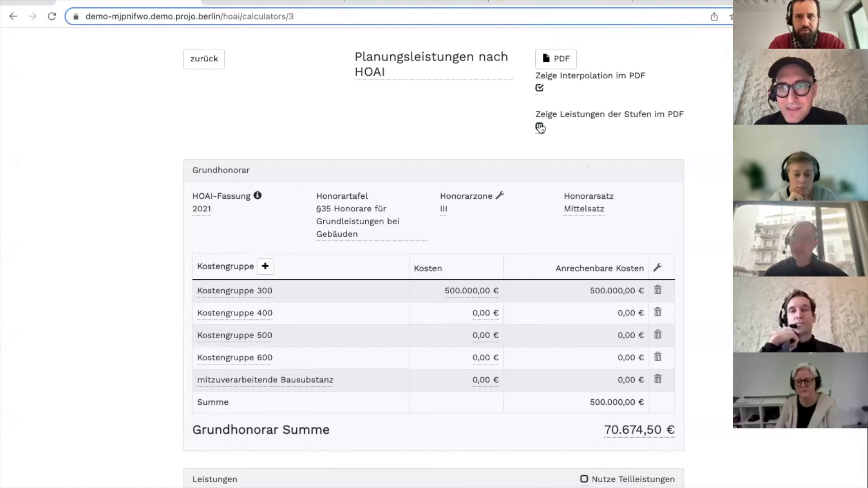
Step: Disable Zeige Interpolation im PDF, check the Stufen under Leistungsphasen in the PDF and return to the HOAI calculator
left_click(538, 91)
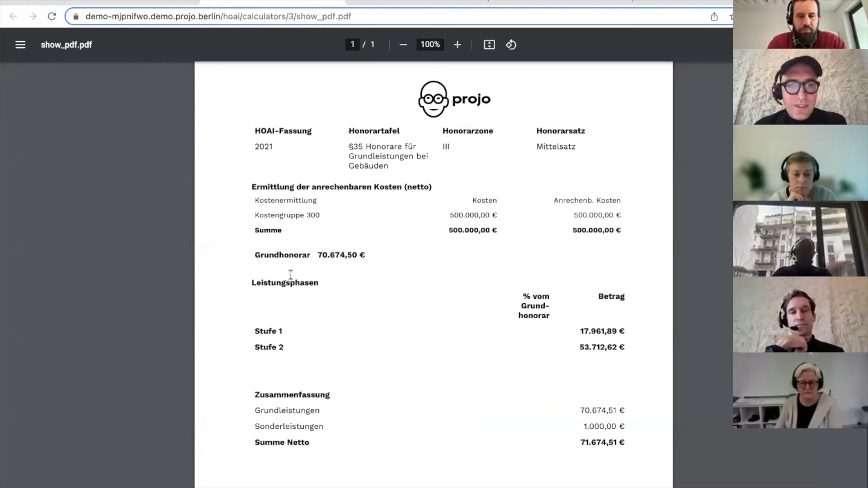
scroll(290, 274, "down", 3)
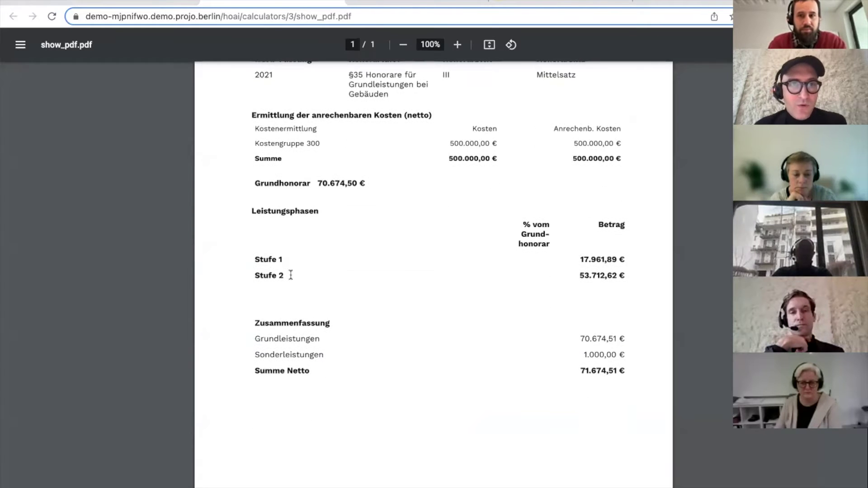
left_click(128, 3)
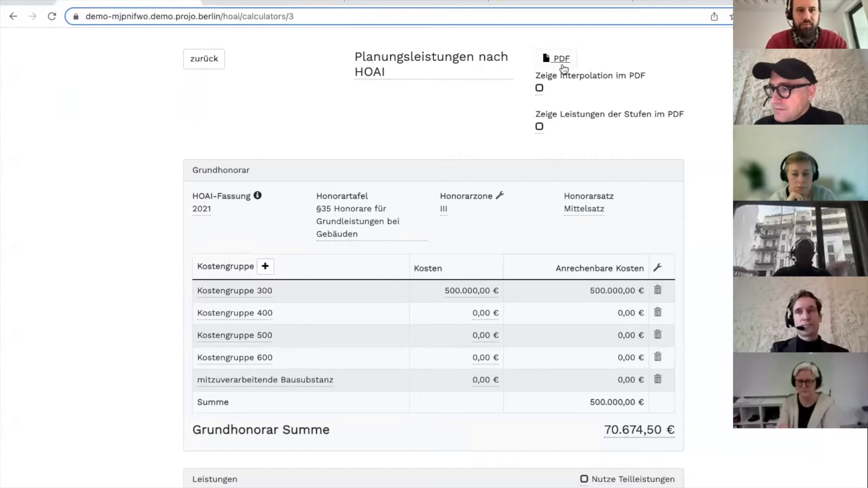
Step: Set the Umbauzuschlag to 20 in the calculator's Zuschläge, save it and return to the offer
scroll(509, 126, "down", 13)
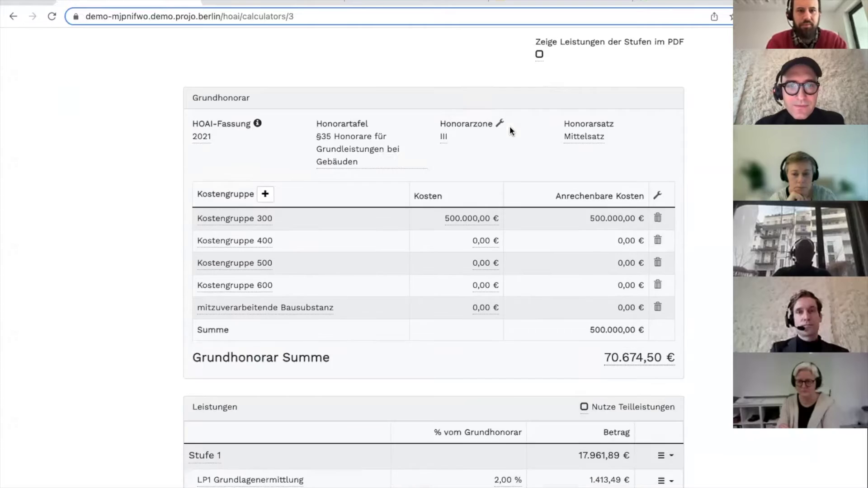
scroll(548, 209, "down", 3)
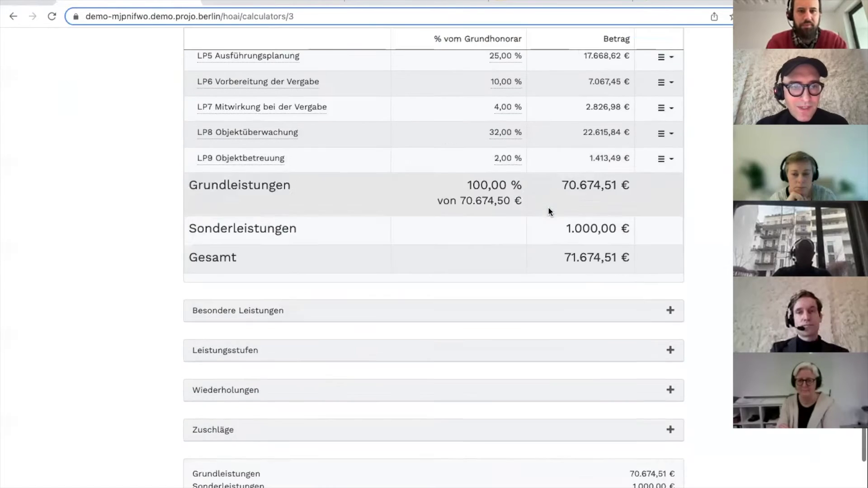
left_click(672, 374)
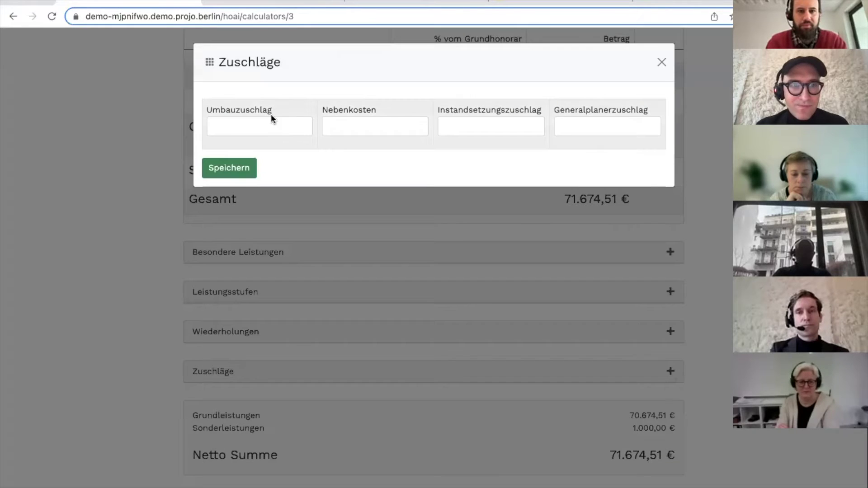
left_click(277, 127)
type("20")
key("Return")
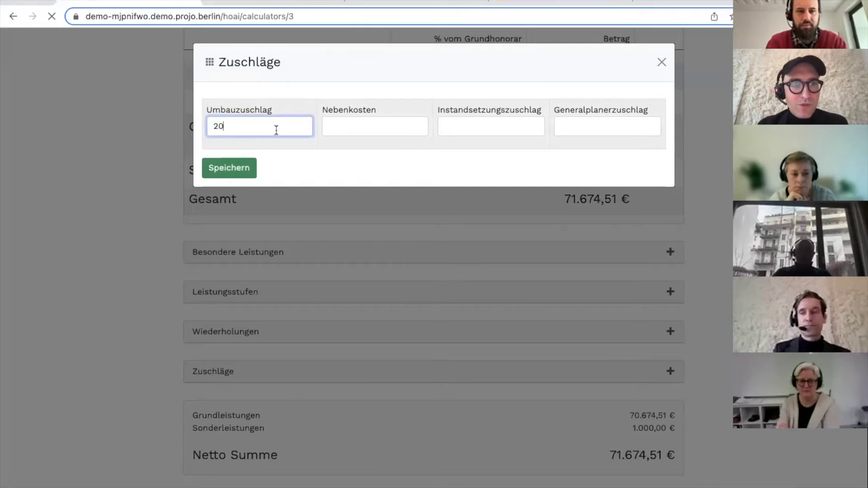
left_click(220, 67)
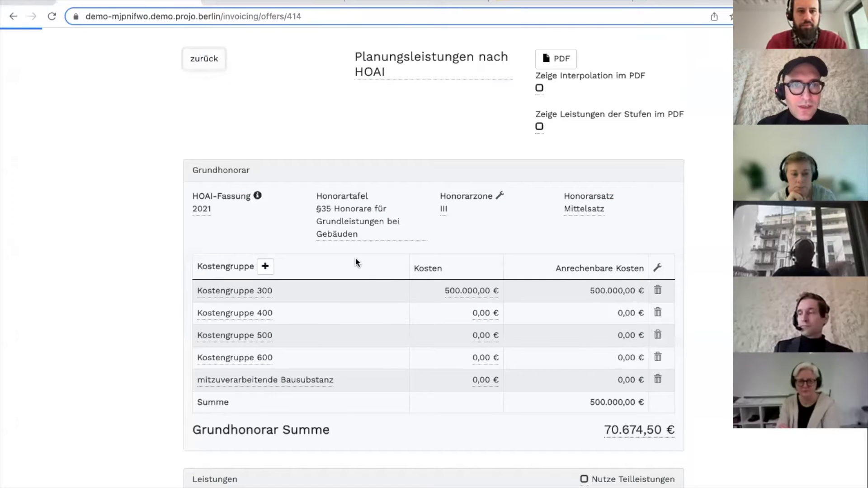
scroll(427, 347, "down", 5)
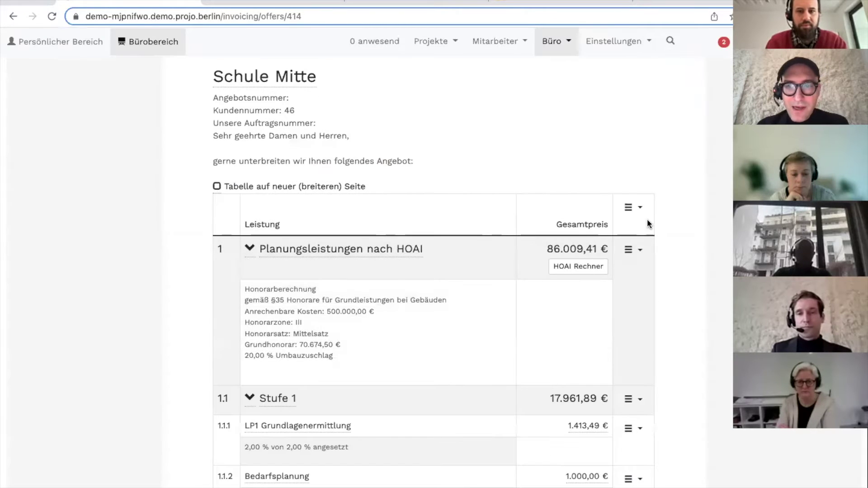
left_click(633, 207)
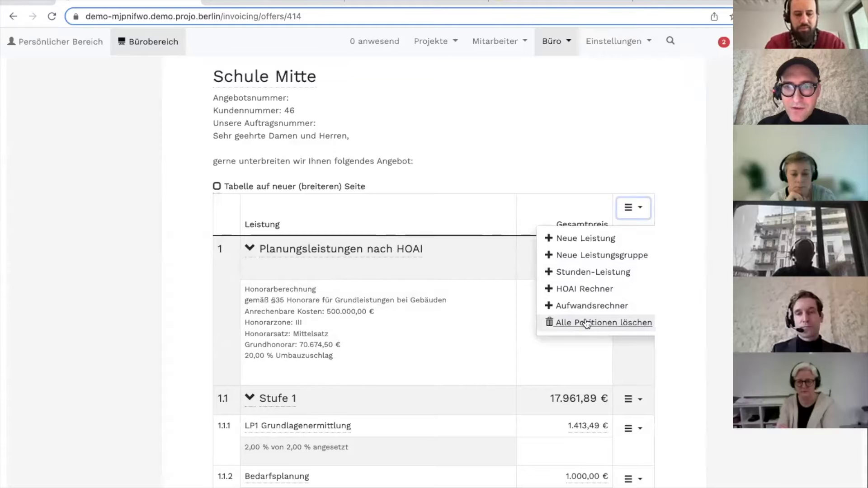
left_click(666, 348)
Step: Add a Zwischensumme mit Rabatt / Zuschlag at the Angebotssumme (netto) and set its Rabatt to -10 %
scroll(665, 346, "down", 15)
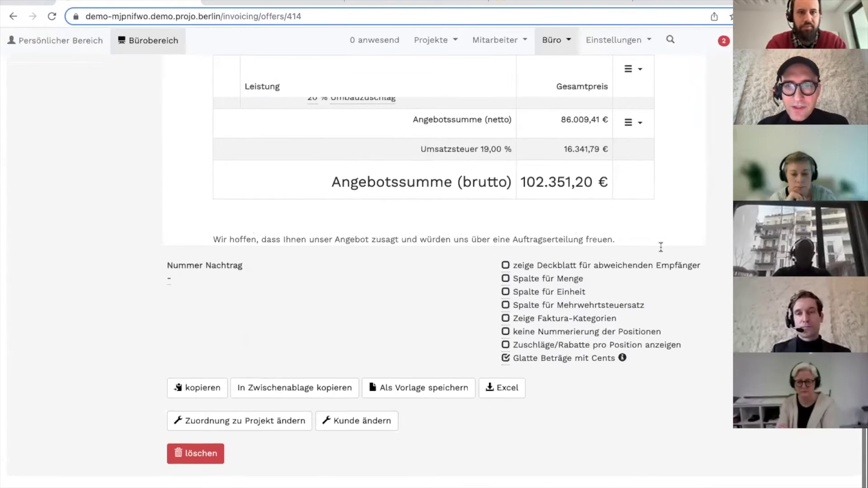
scroll(649, 117, "up", 1)
left_click(638, 126)
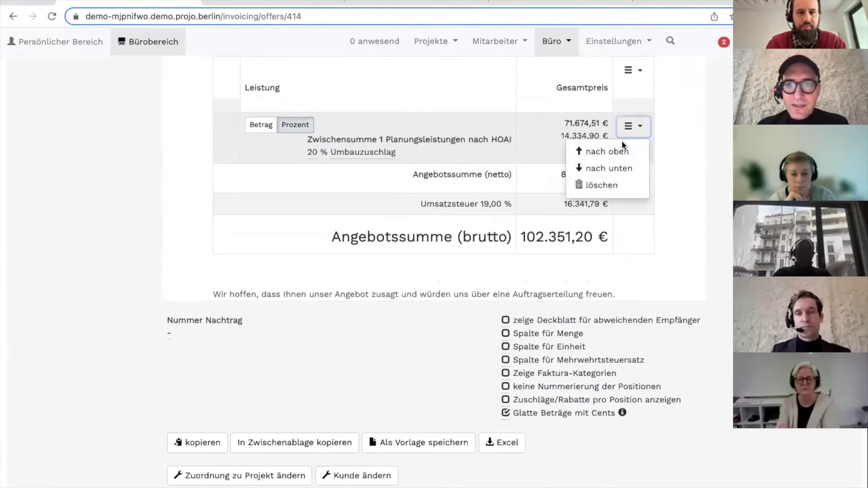
left_click(630, 177)
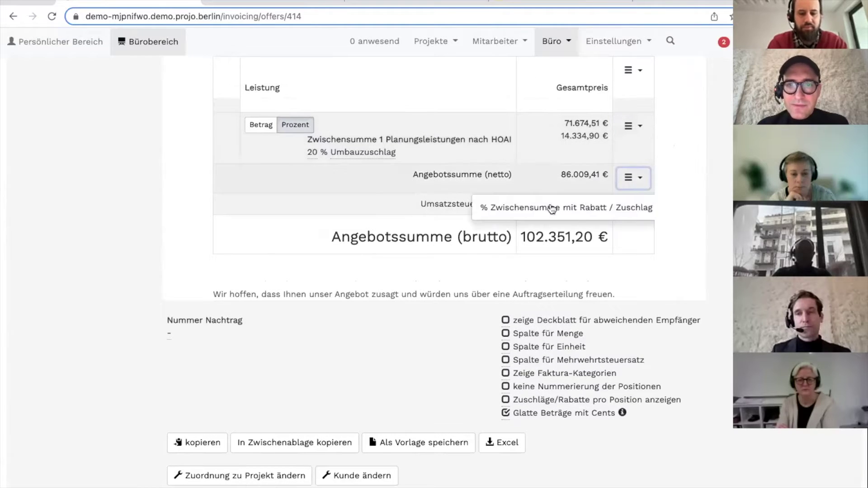
left_click(545, 206)
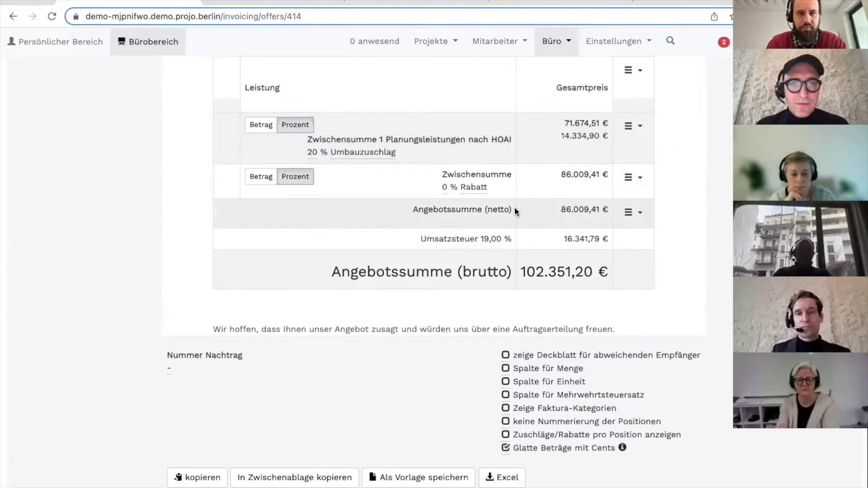
left_click(444, 190)
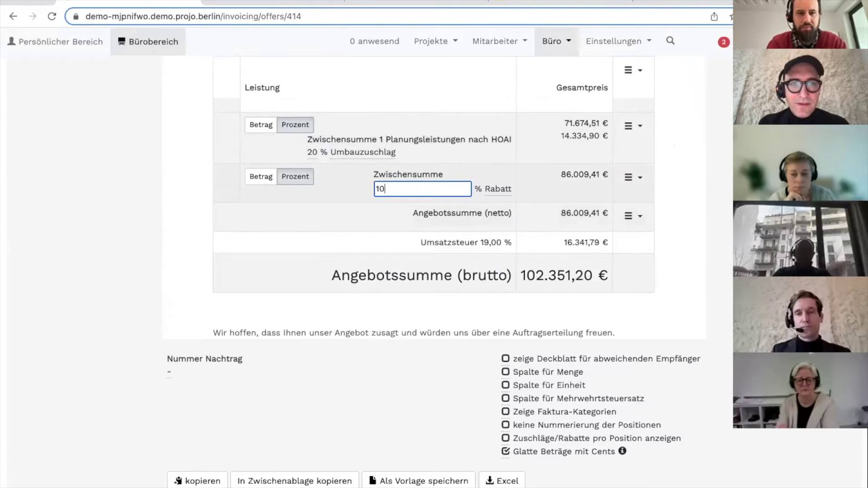
type("-10")
key("Return")
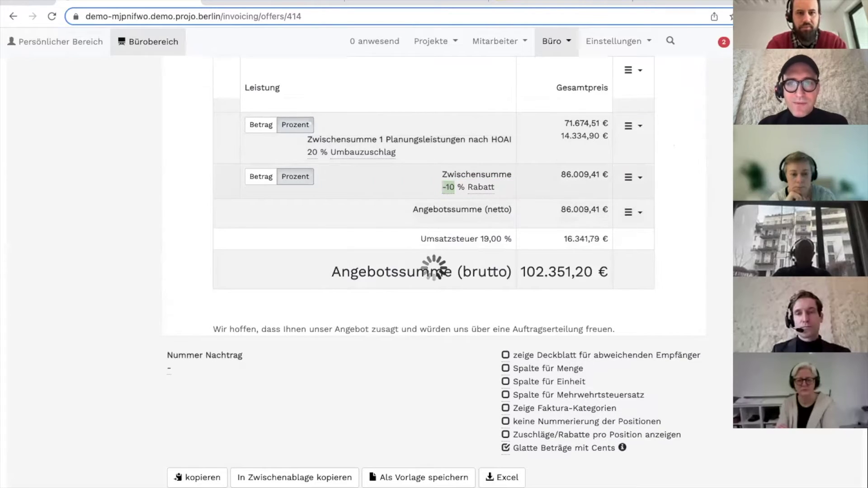
scroll(516, 218, "up", 3)
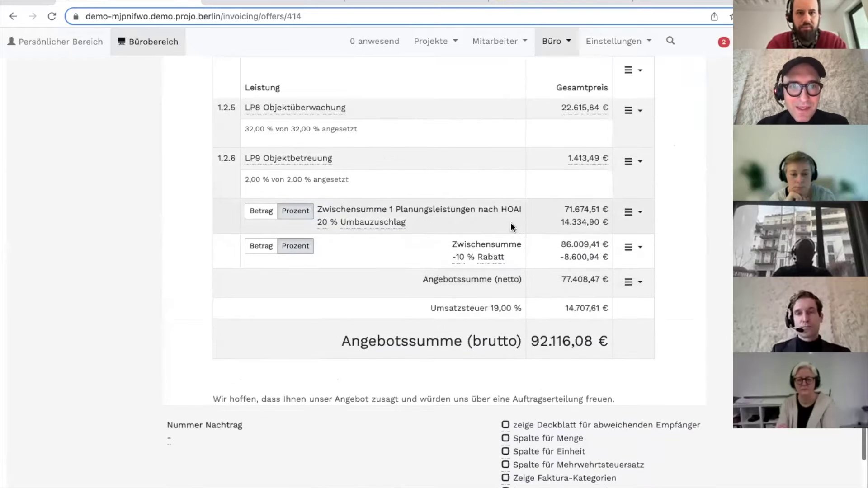
left_click_drag(330, 214, 444, 211)
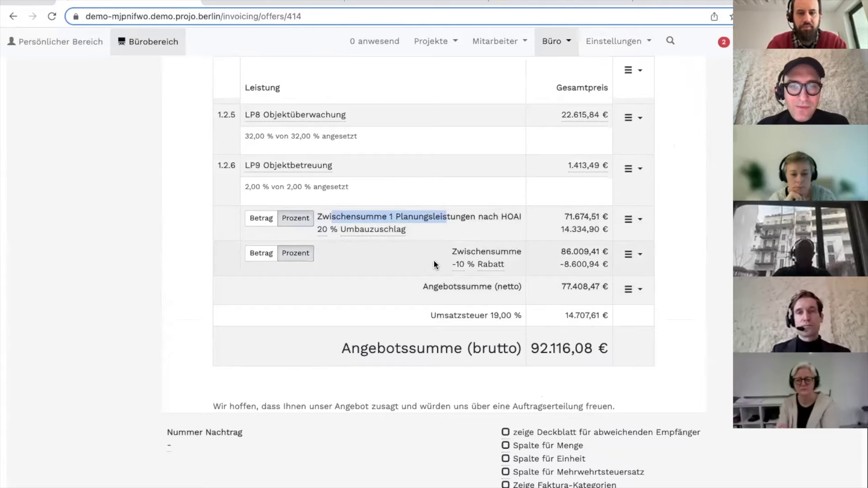
Step: Open the offer's Planungsleistungen nach HOAI PDF, examine the Umbauzuschlag under Leistungsphasen and Zusammenfassung, and return to the offer
scroll(433, 263, "up", 15)
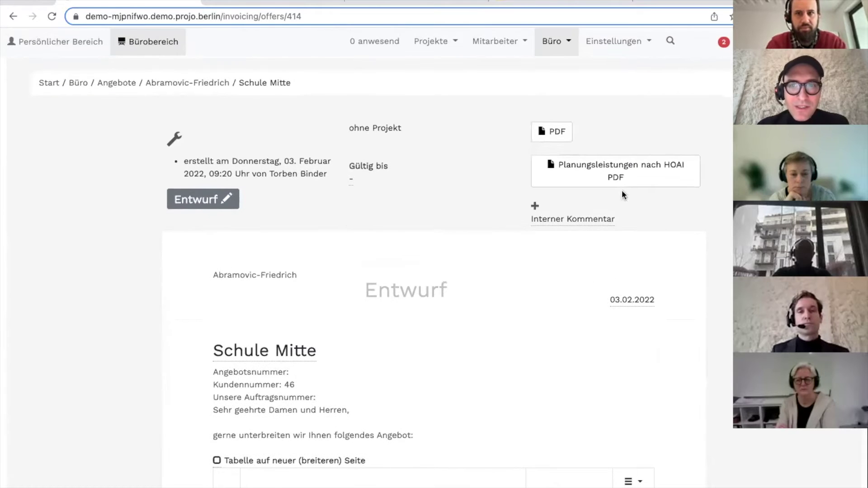
left_click(613, 182)
left_click(278, 3)
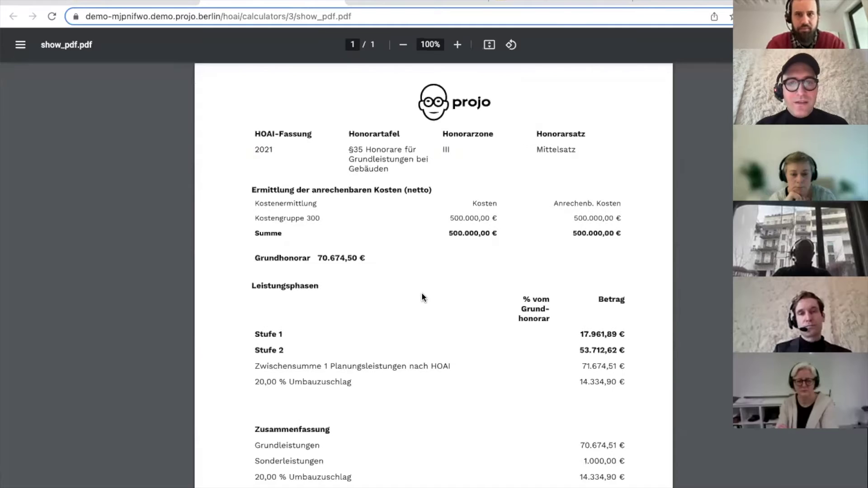
scroll(414, 302, "down", 2)
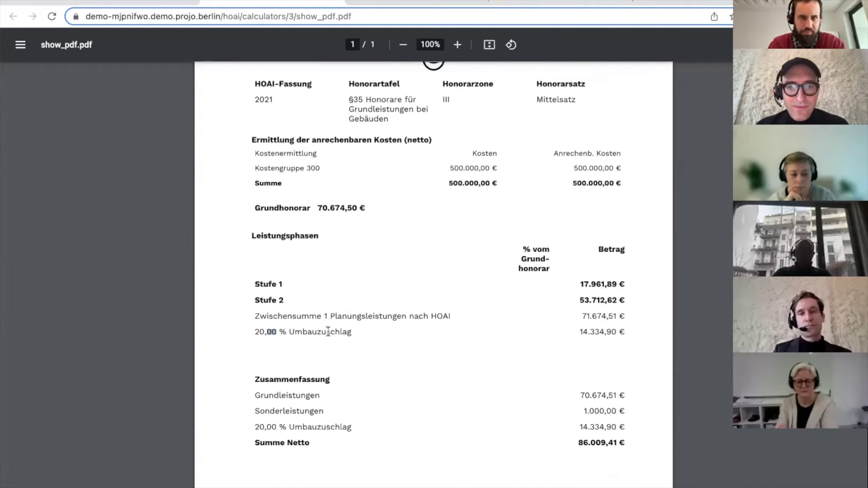
left_click_drag(328, 332, 330, 332)
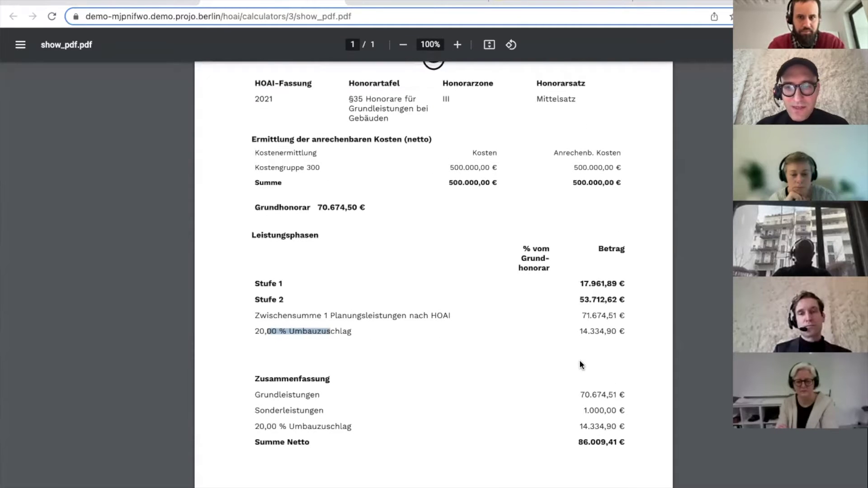
scroll(580, 364, "down", 1)
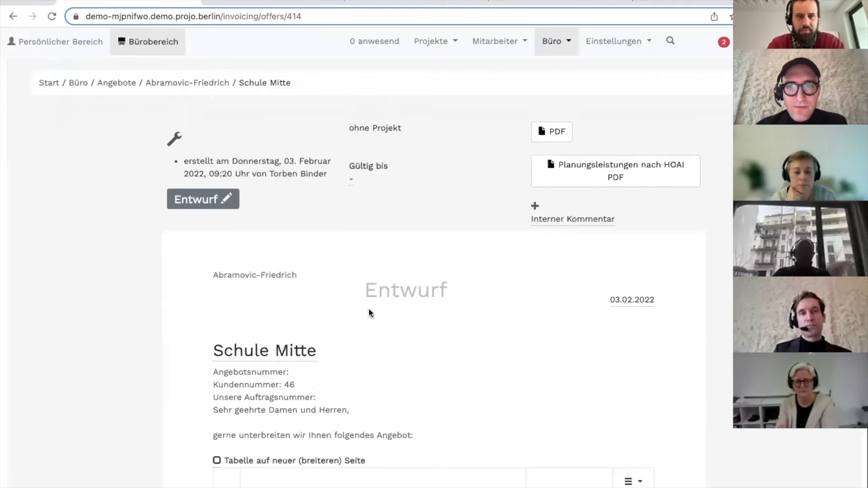
Step: Review the offer's Stufen, open the offer PDF and examine its positions, Umbauzuschlag, Rabatt and Angebotssumme
scroll(369, 312, "down", 4)
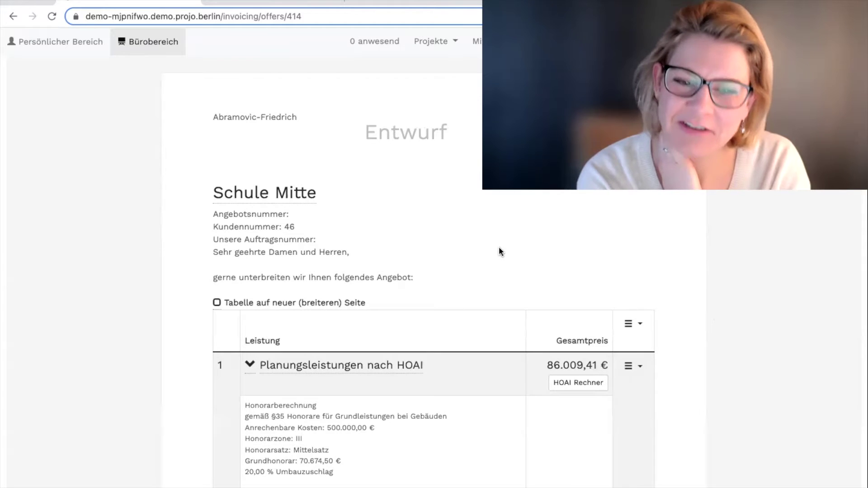
scroll(500, 251, "down", 10)
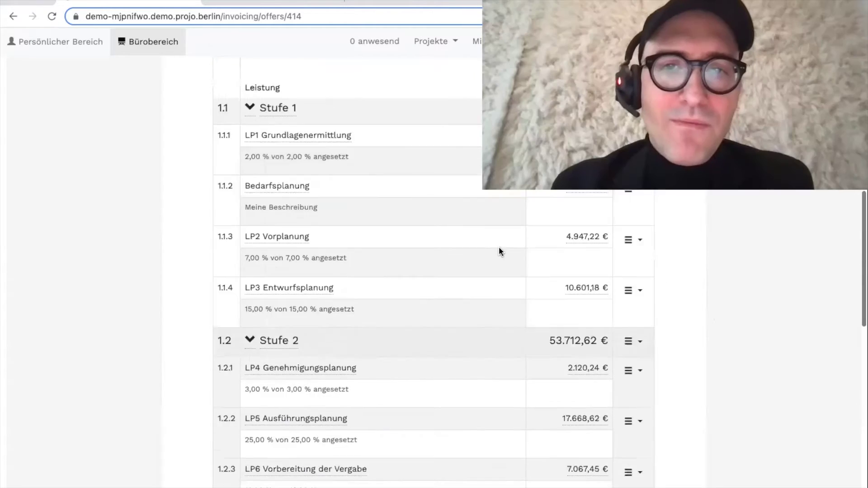
scroll(499, 251, "up", 15)
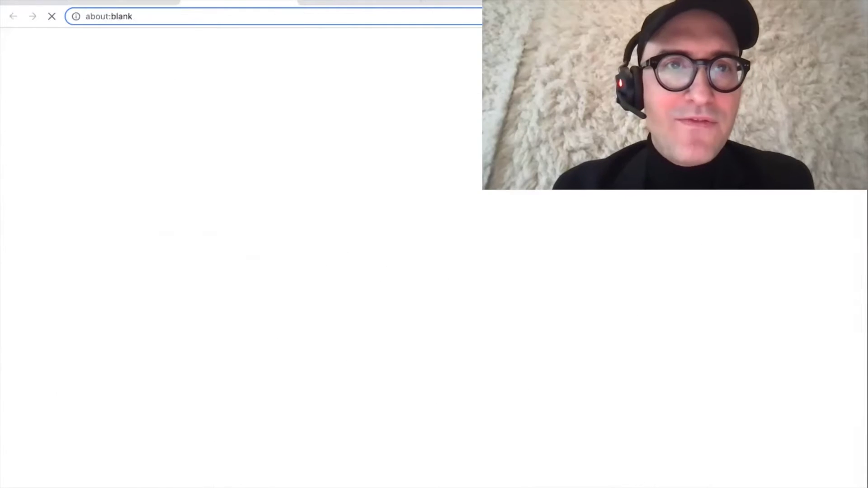
scroll(396, 255, "down", 5)
scroll(396, 256, "down", 8)
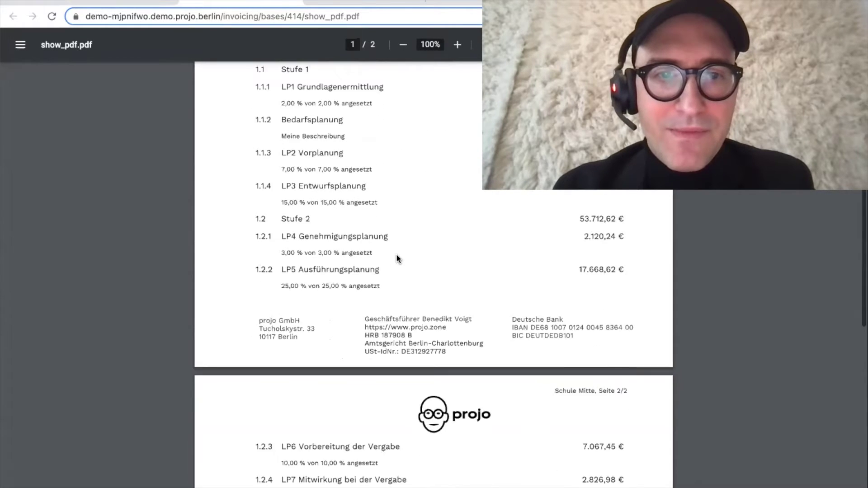
scroll(396, 256, "down", 4)
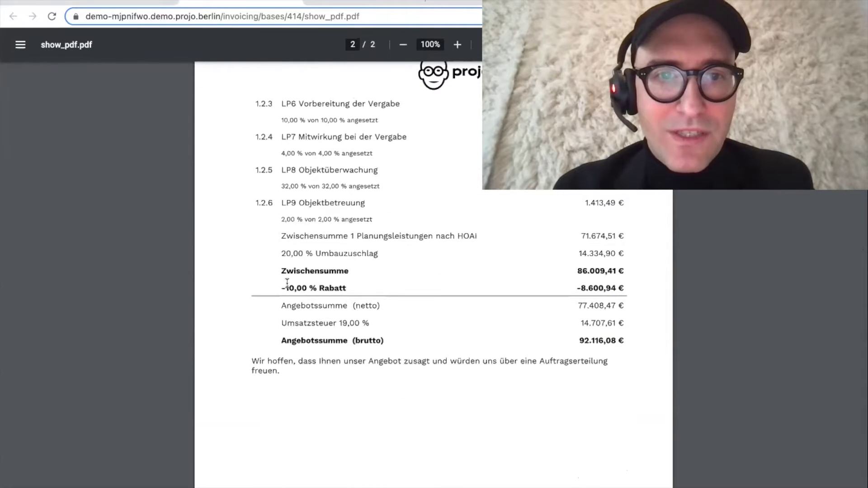
Step: Examine the Rabatt line in the offer PDF and compare it with the Zusammenfassung in the Planungsleistungen nach HOAI PDF
left_click_drag(286, 288, 356, 284)
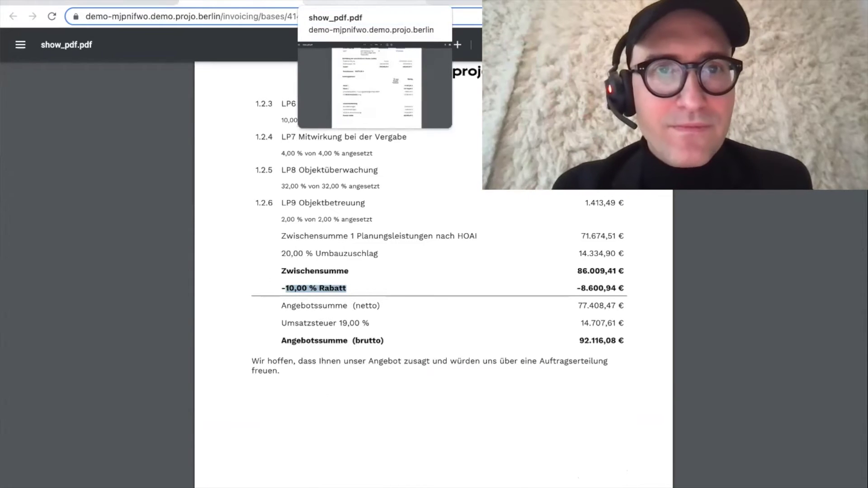
left_click(347, 1)
scroll(422, 320, "up", 3)
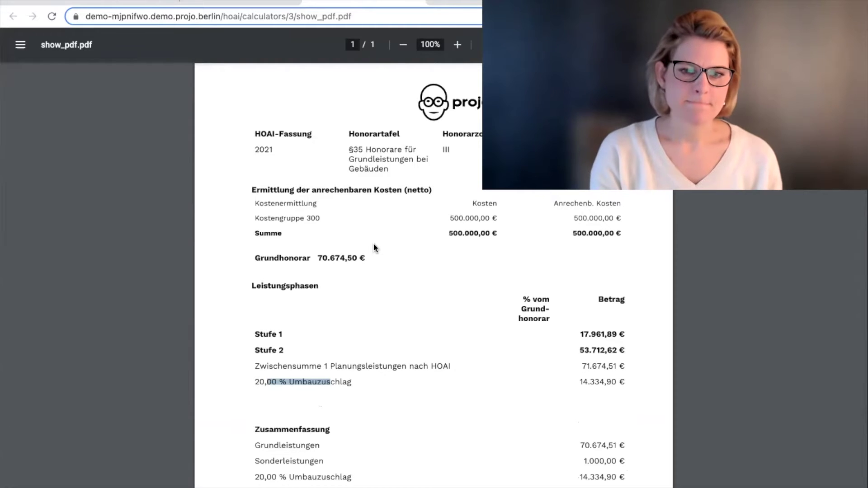
scroll(373, 235, "down", 2)
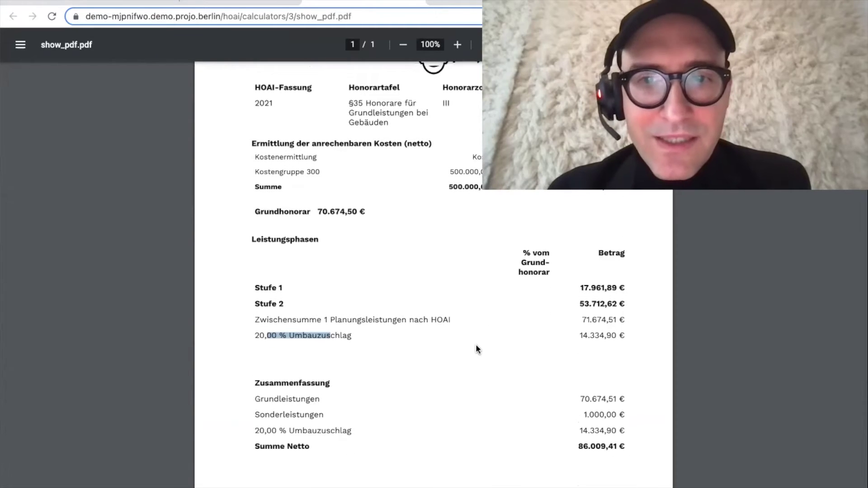
left_click(477, 347)
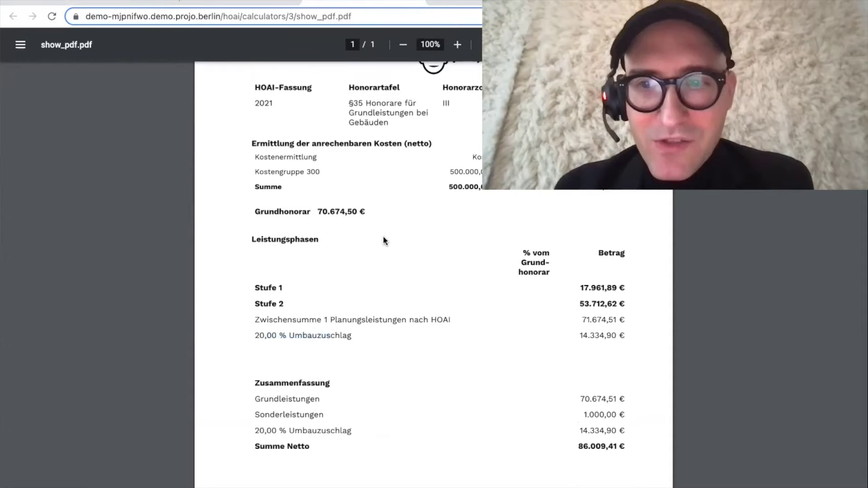
left_click(271, 3)
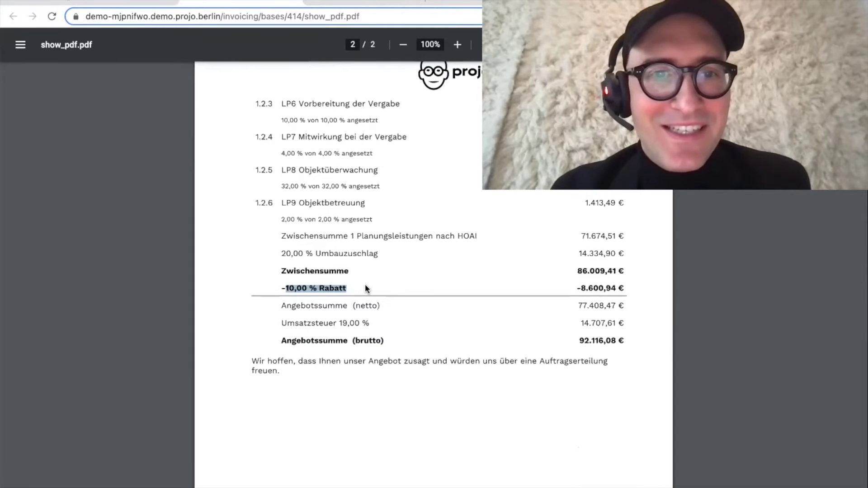
left_click(365, 285)
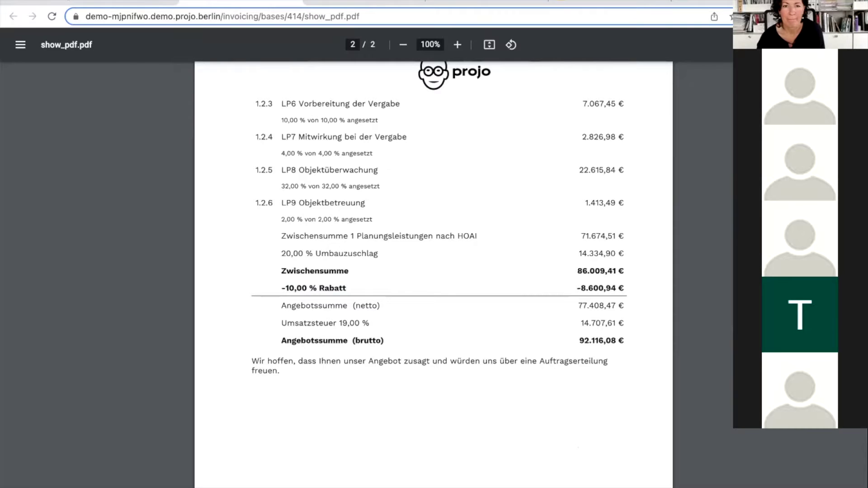
Step: Return to the Schule Mitte offer and collapse its Planungsleistungen nach HOAI position
left_click(112, 4)
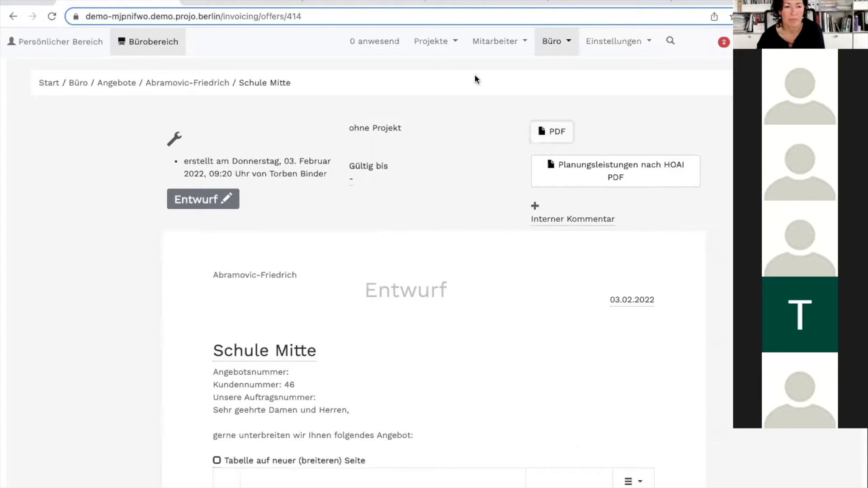
scroll(356, 313, "down", 10)
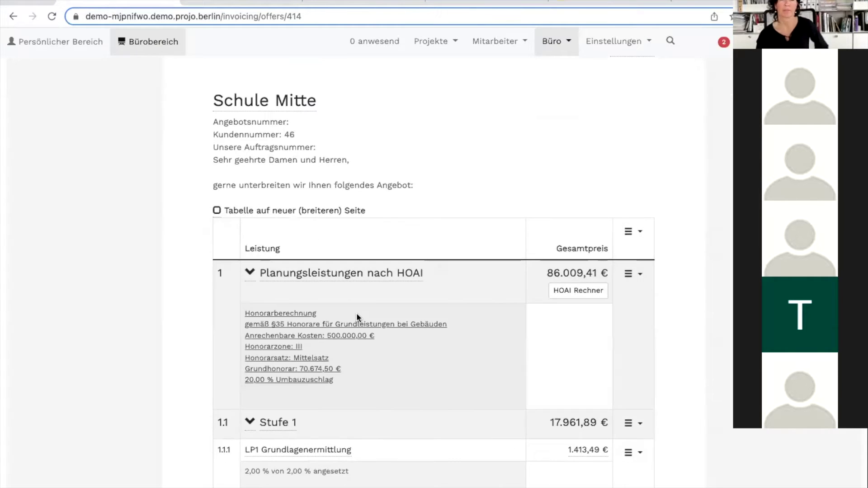
scroll(357, 313, "up", 5)
left_click(253, 225)
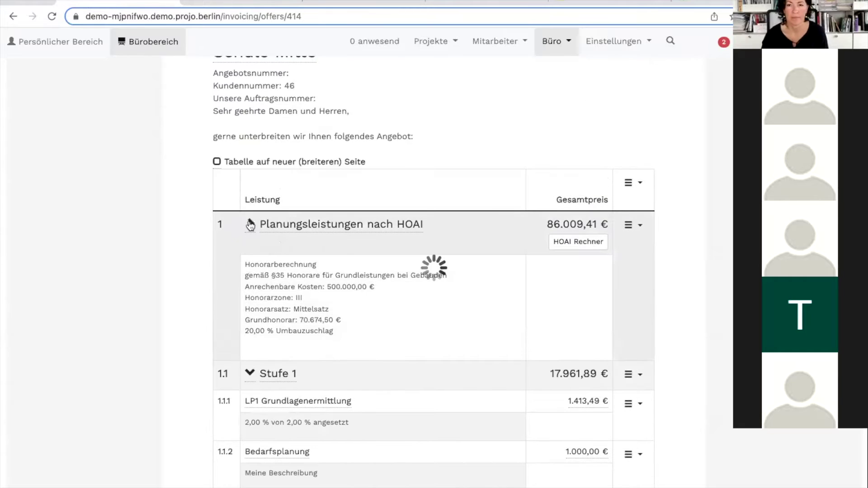
Step: Add the Signatur (SIGNATURE) placeholder to the offer's Schluss text below the closing sentence and save it
scroll(319, 328, "down", 4)
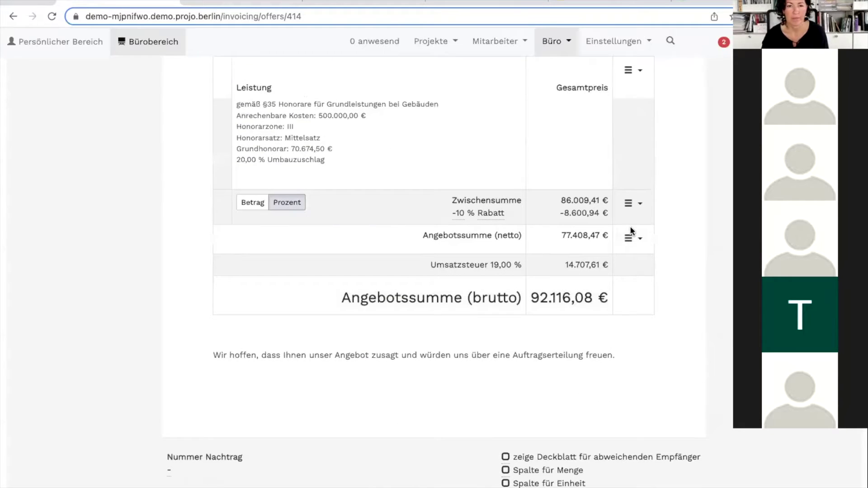
scroll(383, 430, "down", 4)
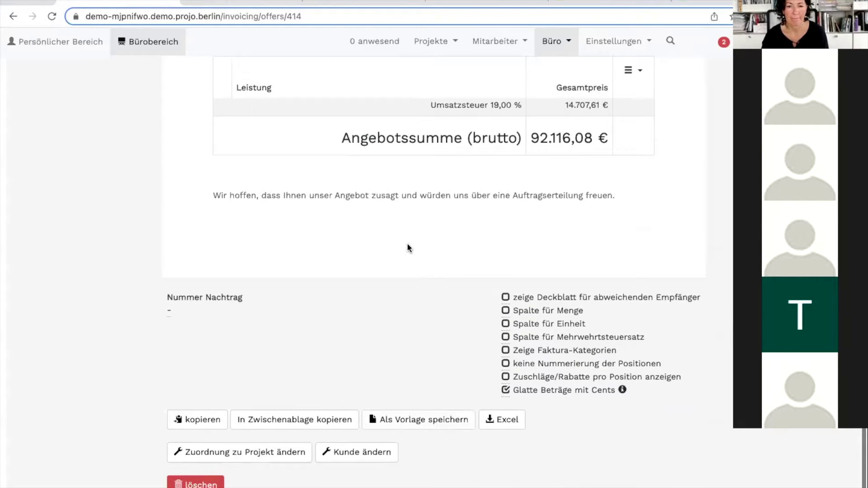
left_click(381, 201)
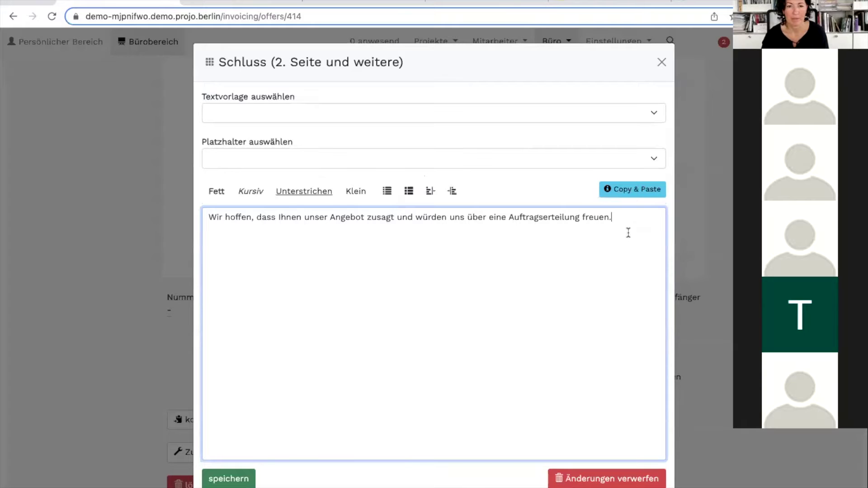
left_click(225, 160)
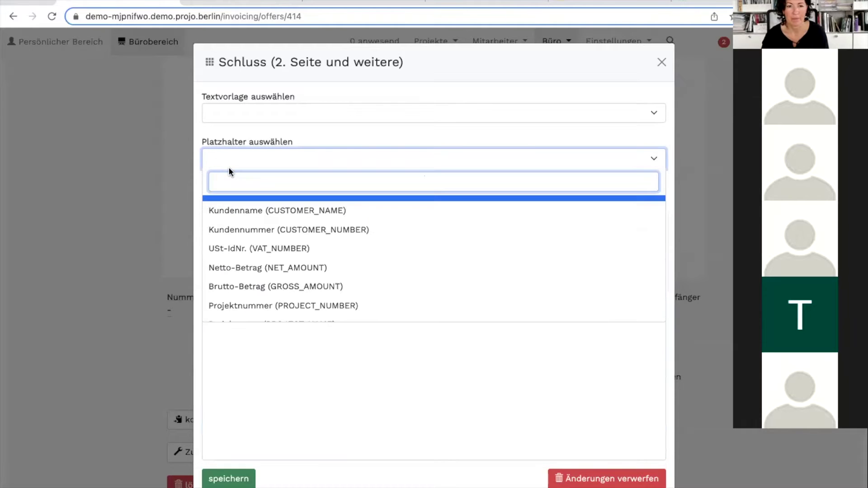
type("sig")
left_click(250, 205)
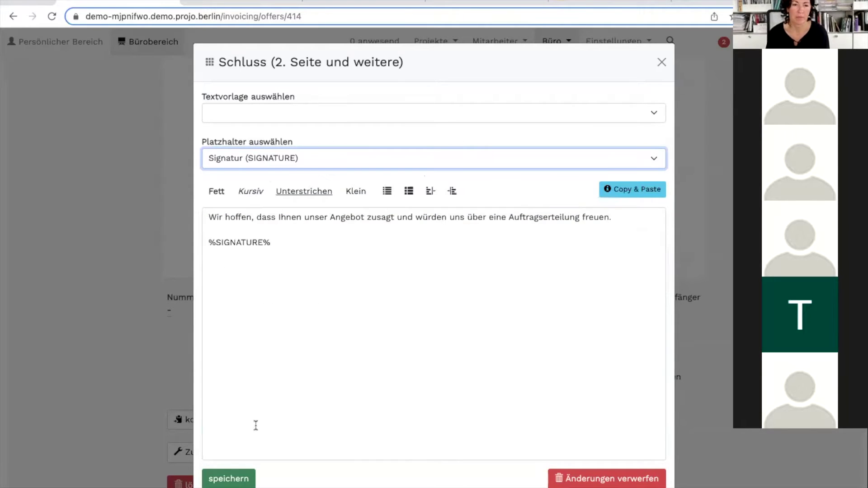
left_click(229, 480)
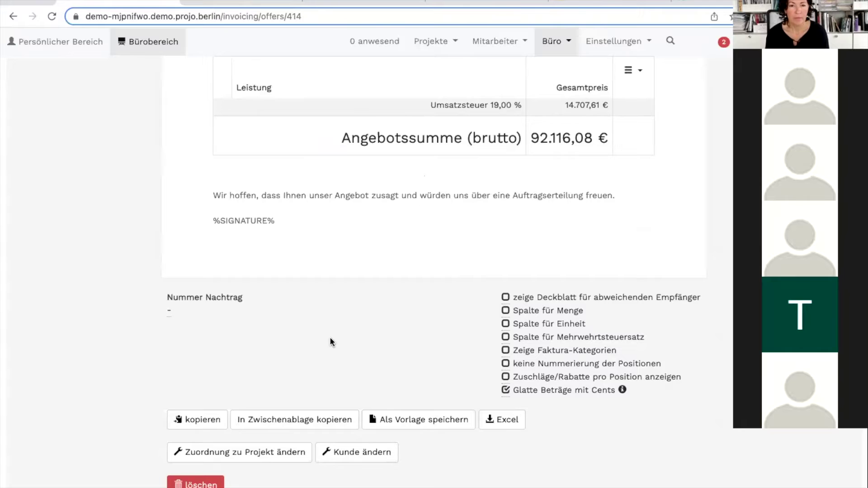
Step: Submit the Schule Mitte offer without creating a project, and check the closing section of the submitted offer's PDF
scroll(329, 338, "up", 12)
scroll(320, 308, "down", 7)
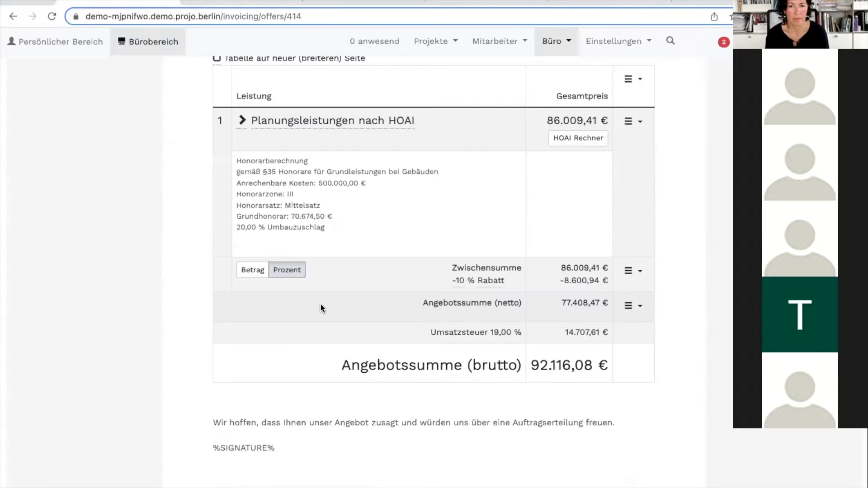
scroll(320, 303, "down", 2)
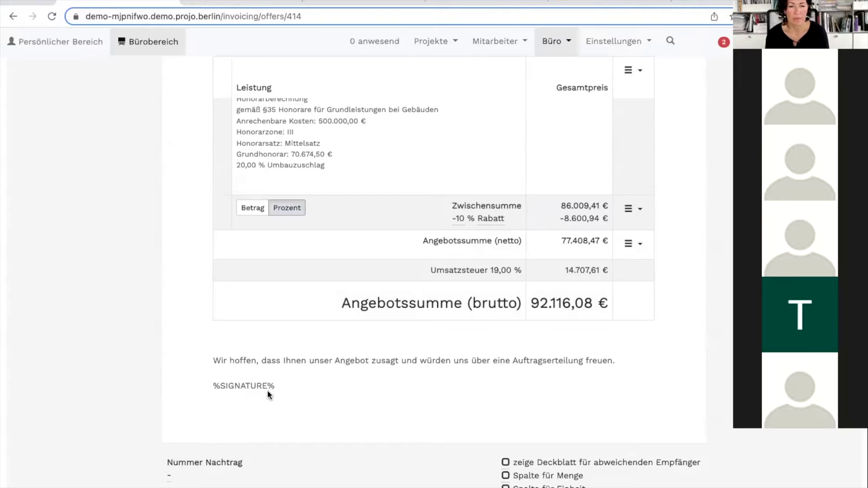
scroll(281, 312, "up", 10)
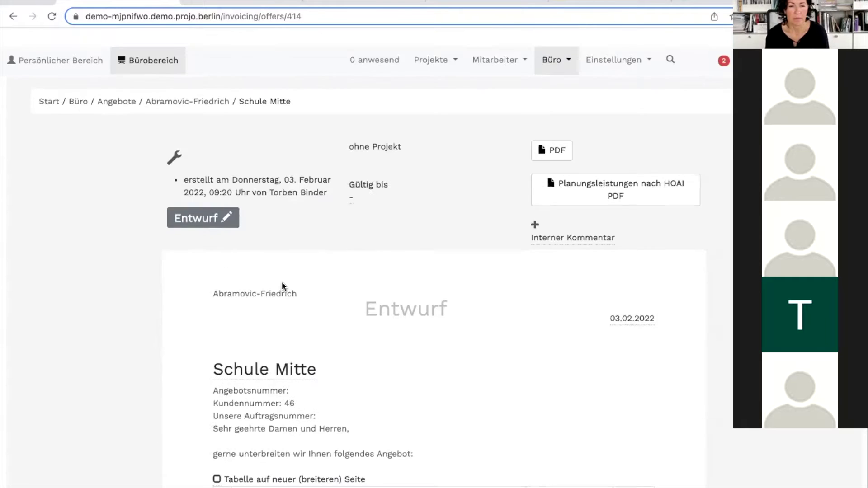
left_click(201, 204)
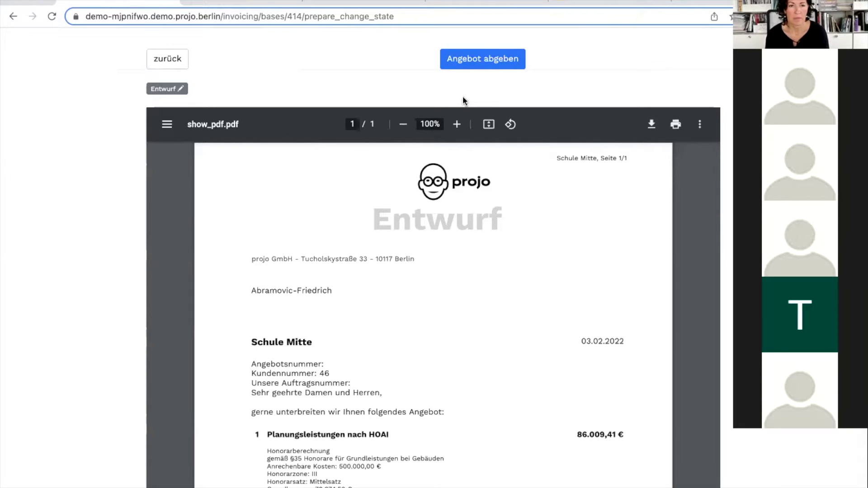
left_click(473, 62)
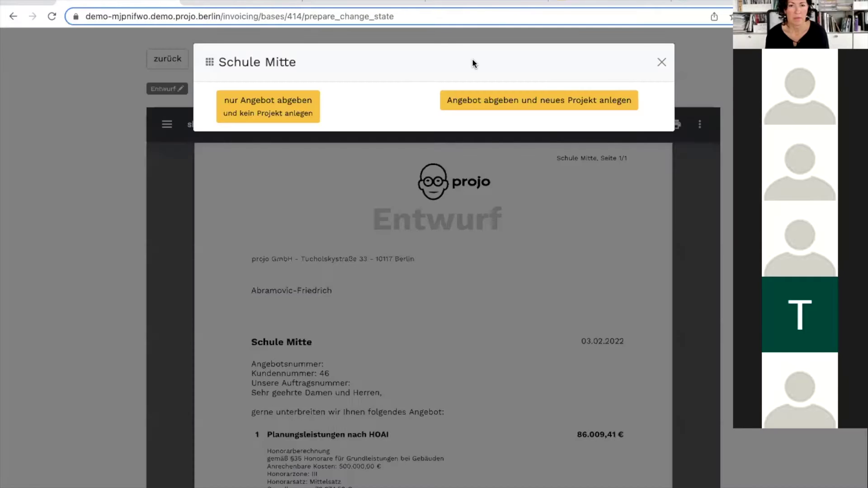
left_click(284, 99)
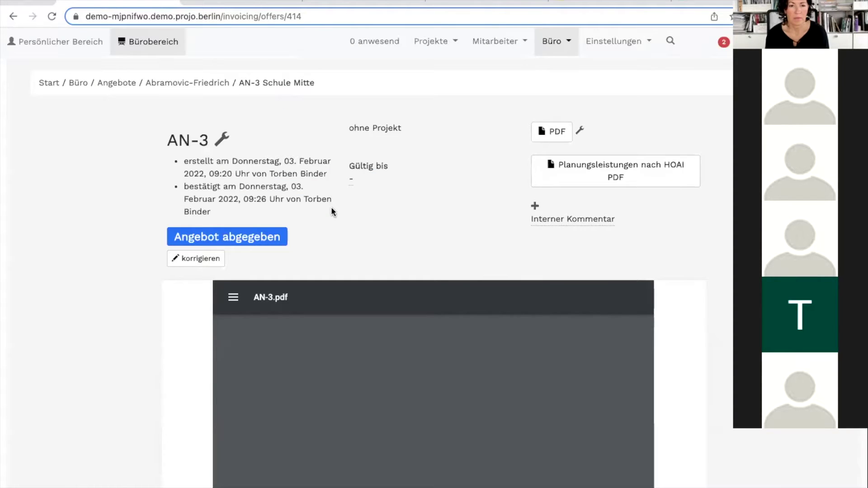
scroll(333, 217, "down", 10)
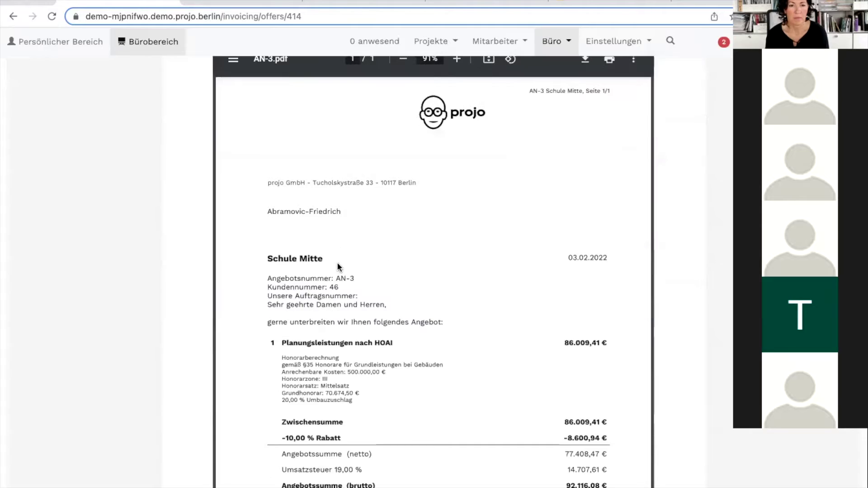
scroll(339, 267, "down", 1)
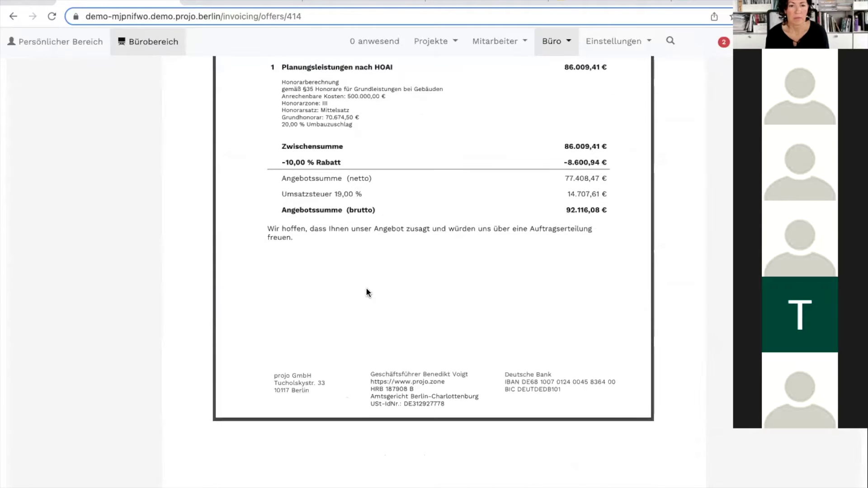
scroll(137, 149, "up", 11)
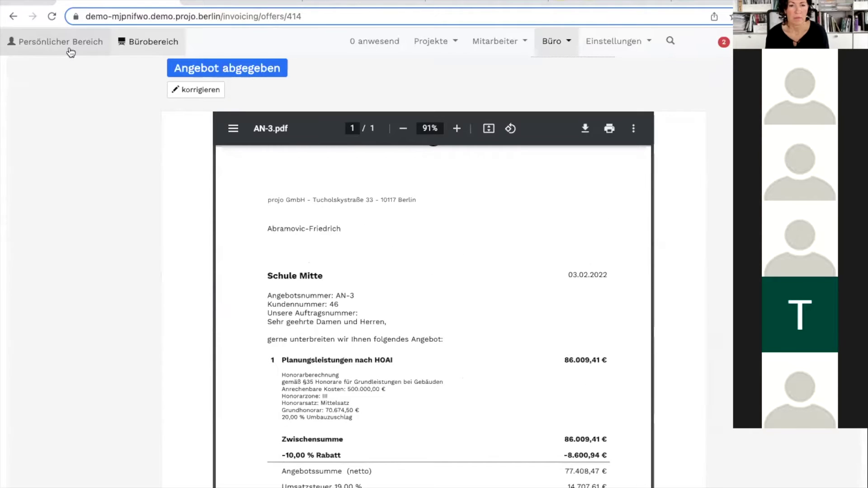
Step: Switch to the personal area's own profile and upload a signature image as the Unterschrift
left_click(193, 2)
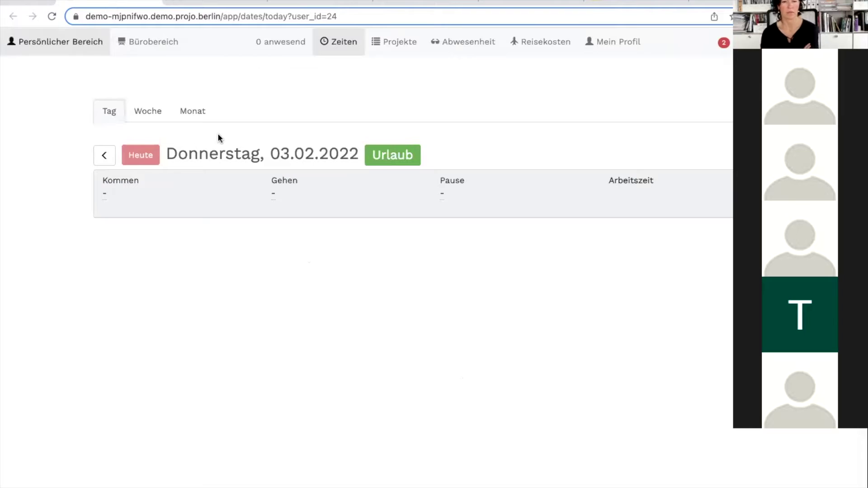
left_click(621, 42)
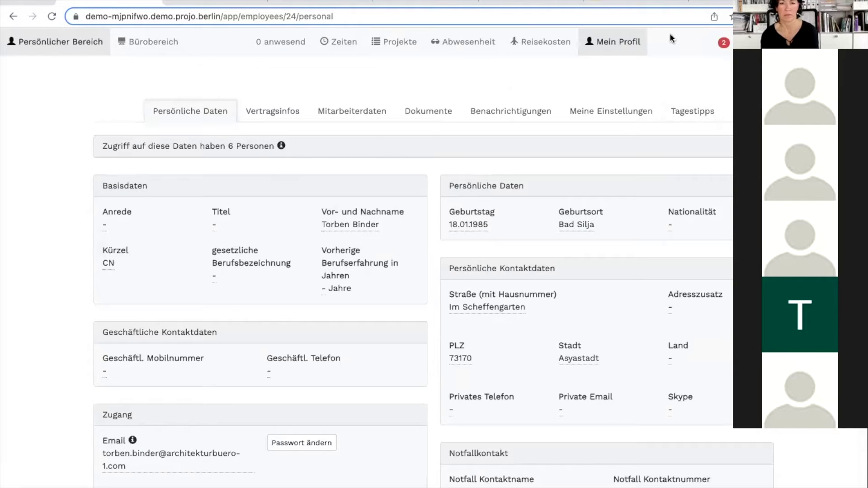
scroll(230, 130, "down", 3)
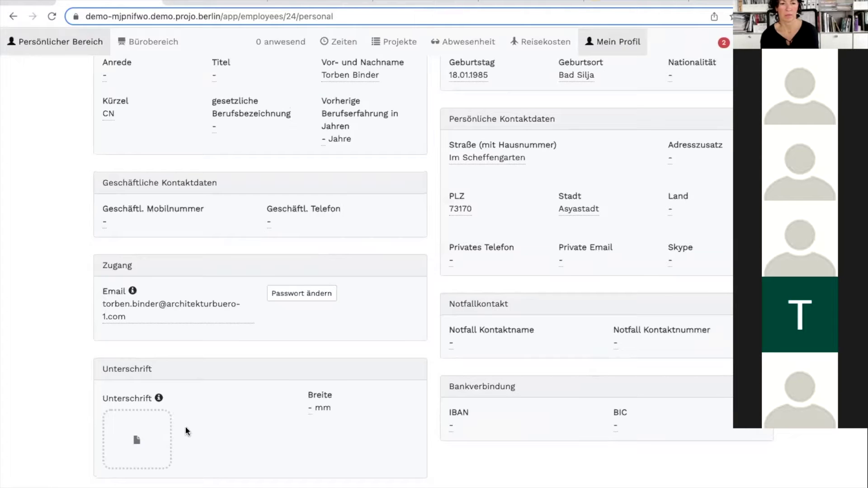
left_click(139, 431)
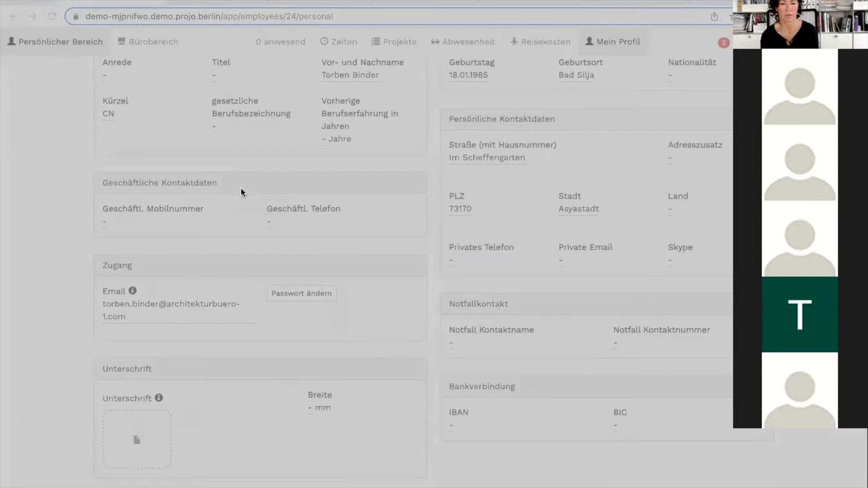
left_click(336, 230)
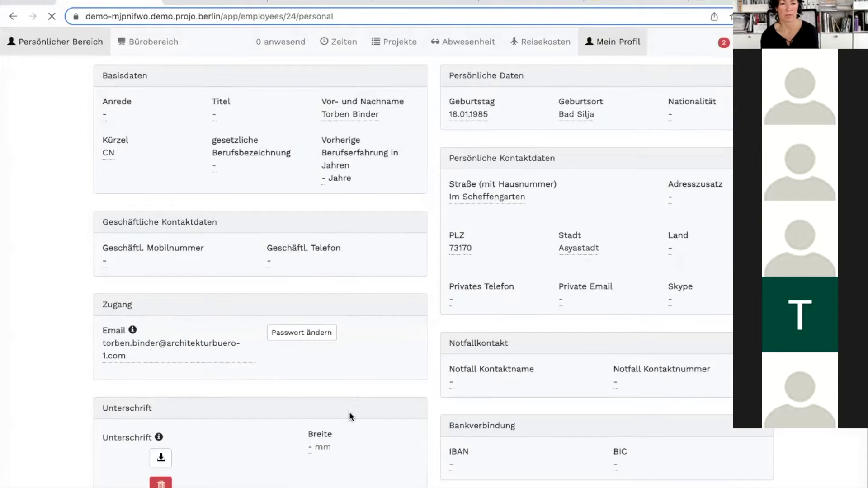
Step: Set the Breite of the uploaded Unterschrift to 50 mm
scroll(346, 412, "down", 2)
left_click(311, 355)
type("50")
key("Return")
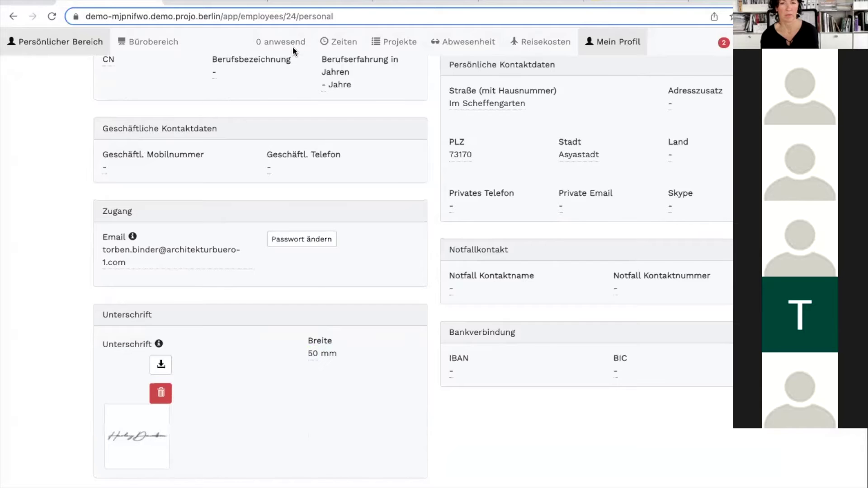
Step: Return to the submitted Schule Mitte offer and check the end of its PDF for the signature
left_click(247, 4)
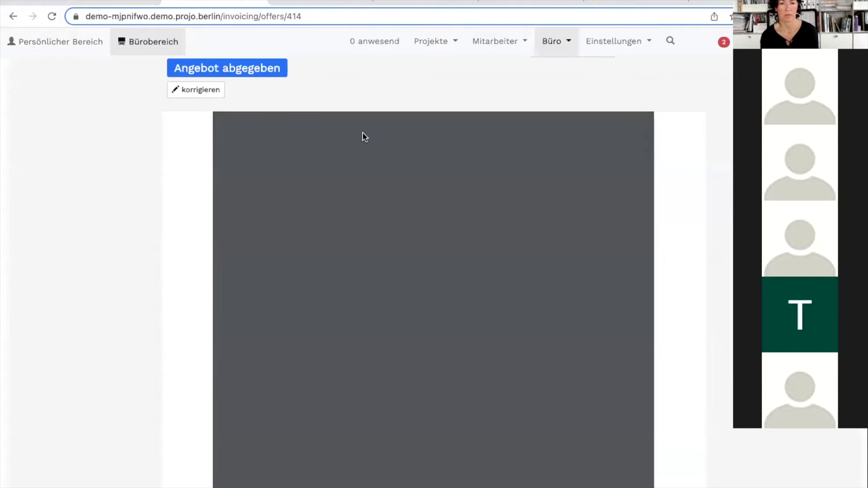
scroll(415, 340, "down", 6)
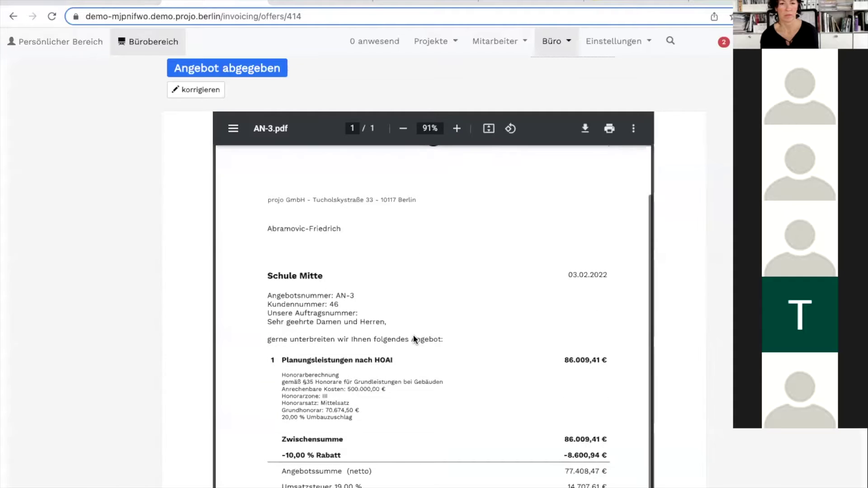
scroll(415, 340, "down", 2)
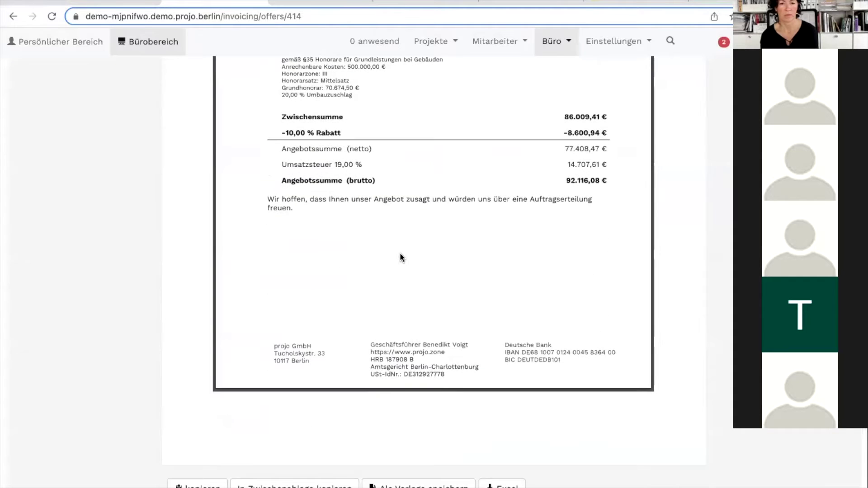
scroll(401, 257, "up", 1)
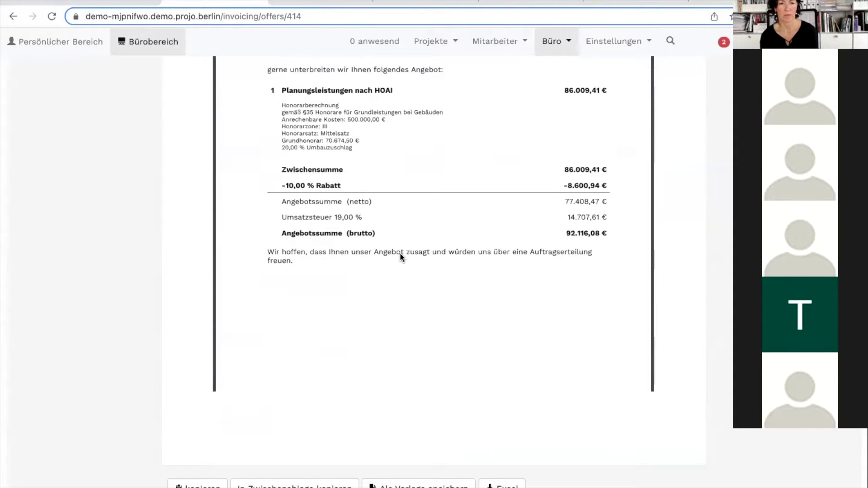
scroll(397, 242, "down", 1)
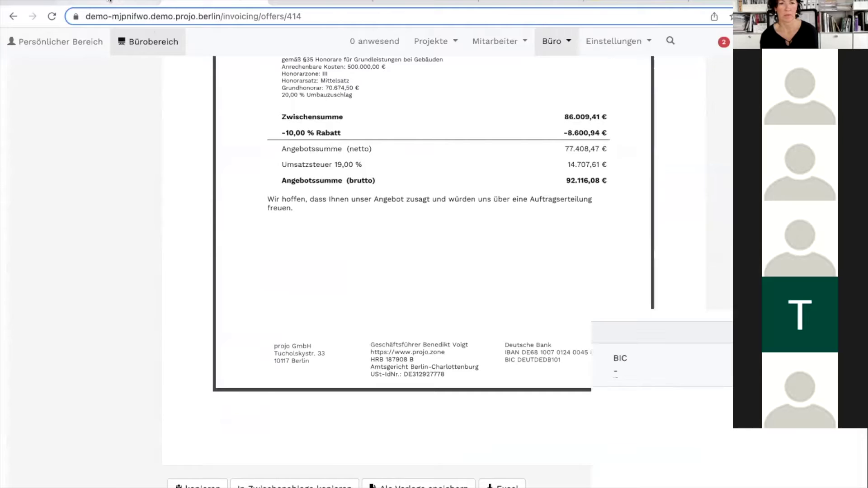
Step: Save the submitted Schule Mitte offer's PDF again as a new version and check its closing section for the signature
left_click(110, 2)
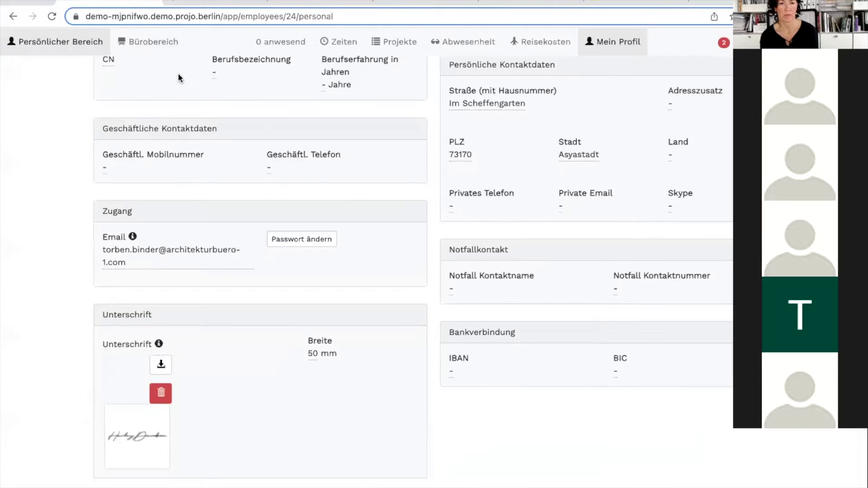
left_click(205, 3)
scroll(380, 224, "down", 2)
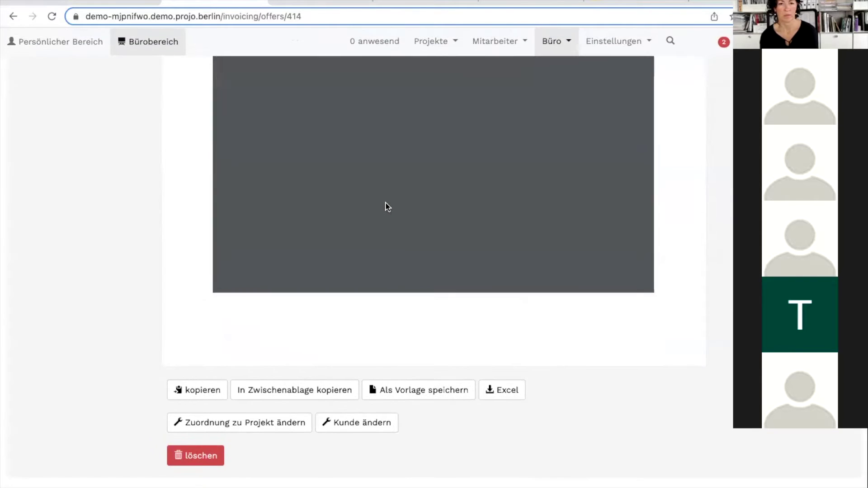
scroll(386, 201, "up", 8)
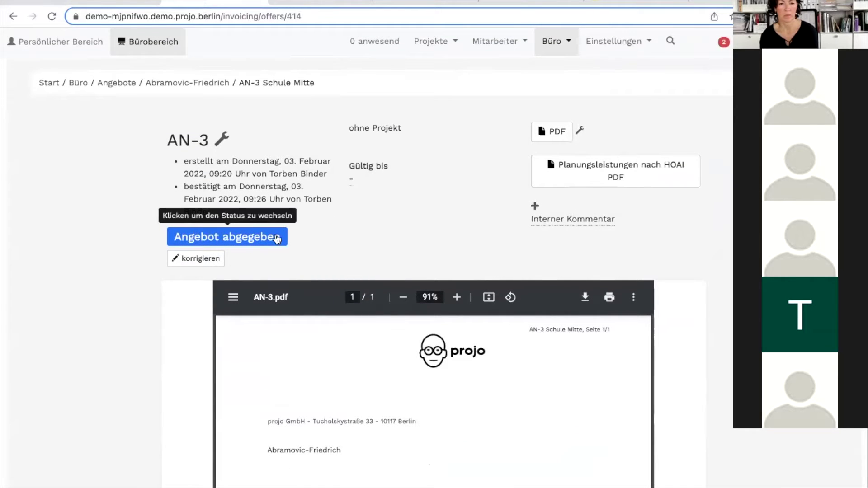
left_click(581, 126)
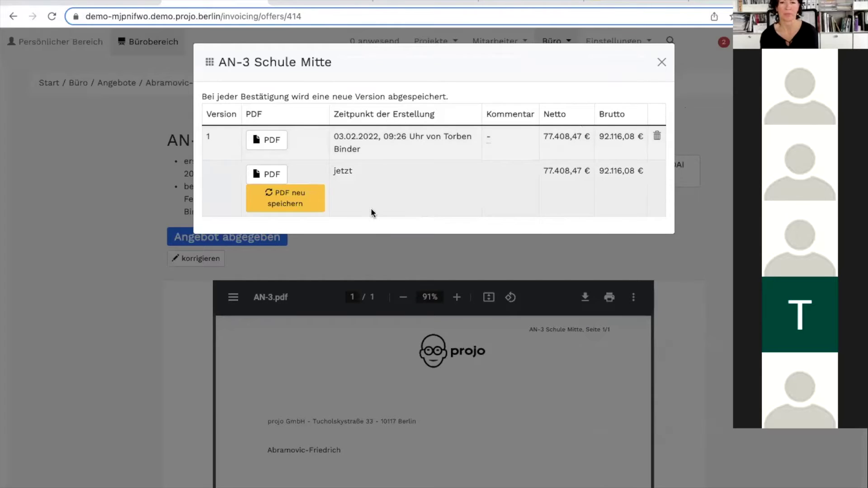
left_click(284, 207)
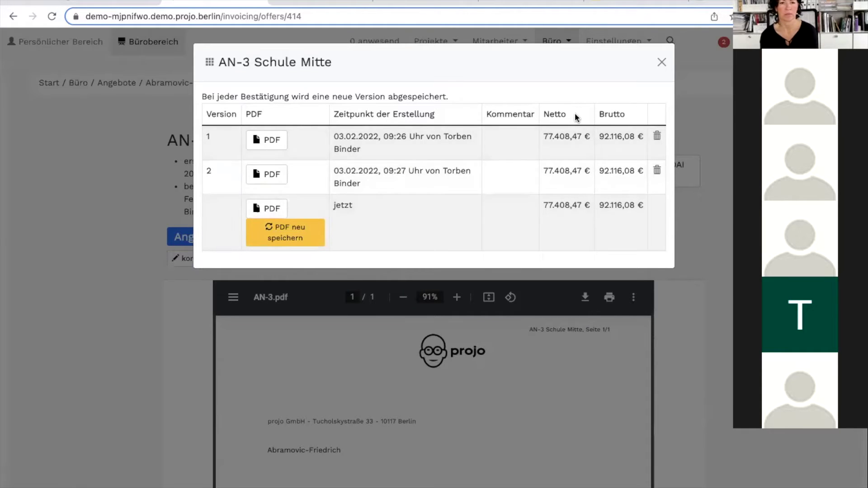
left_click(661, 62)
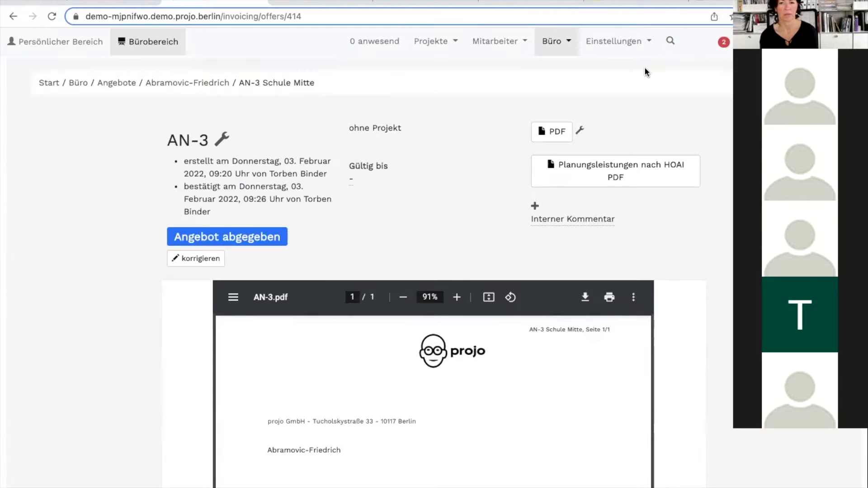
scroll(418, 188, "down", 4)
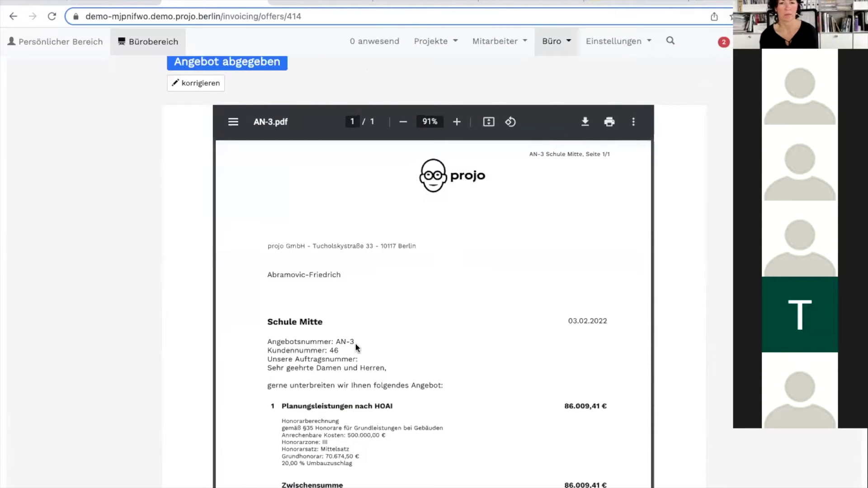
scroll(412, 325, "down", 1)
scroll(411, 322, "down", 4)
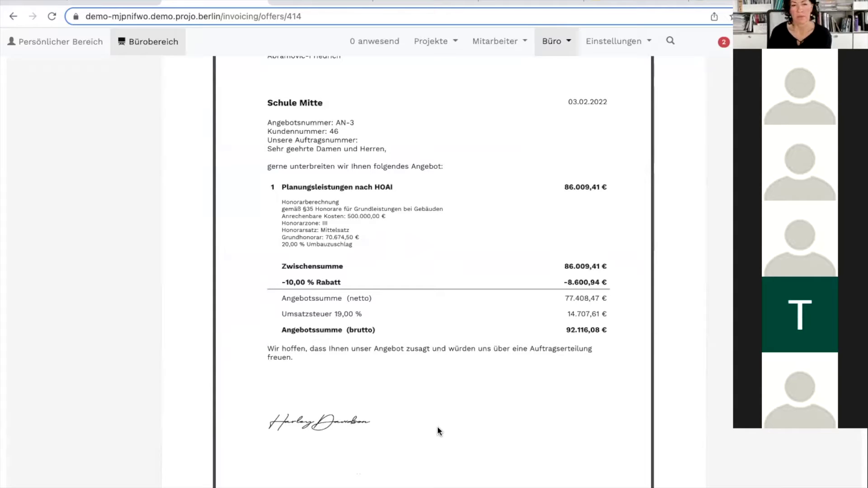
left_click(605, 41)
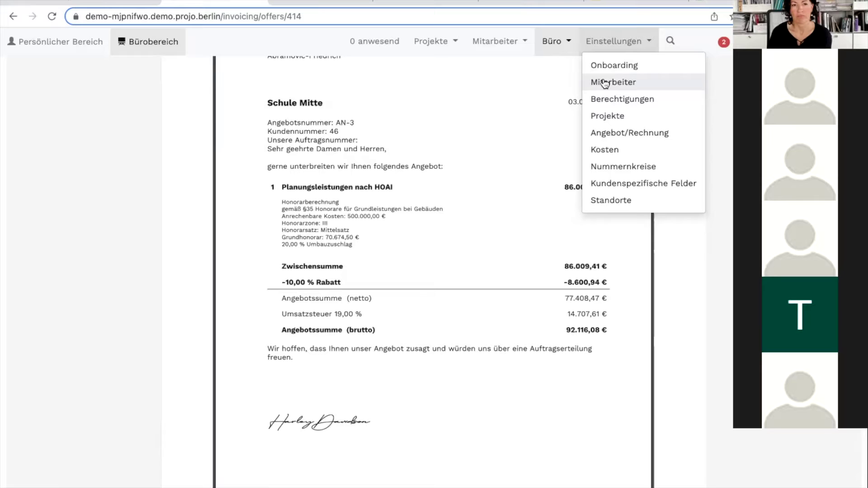
left_click(708, 308)
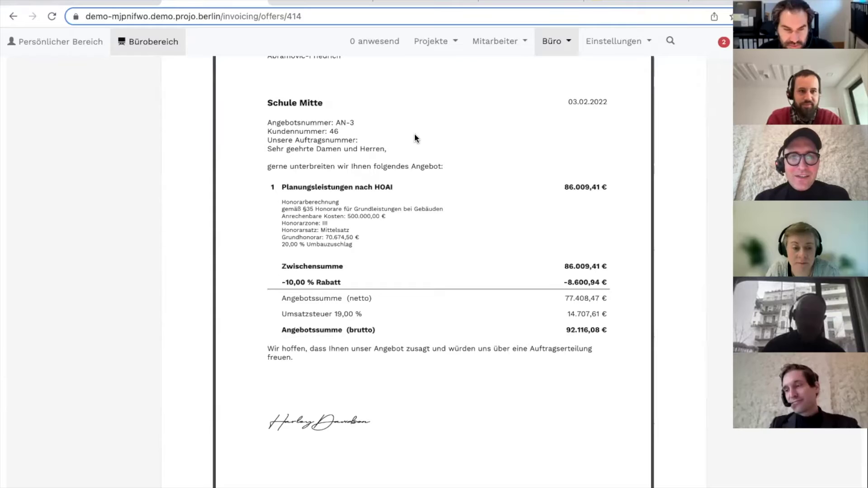
scroll(429, 180, "up", 10)
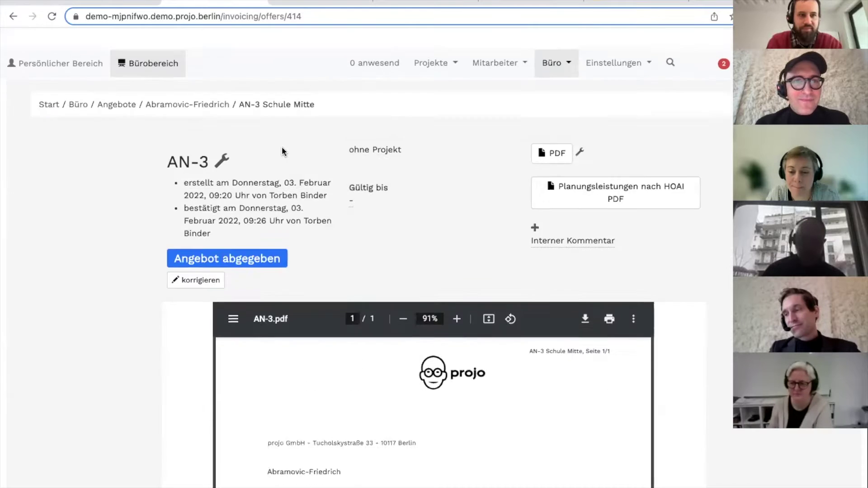
scroll(282, 146, "down", 1)
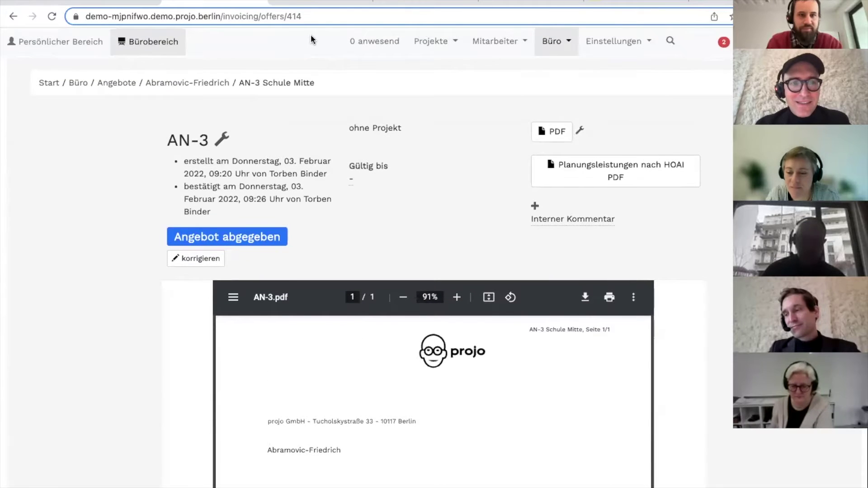
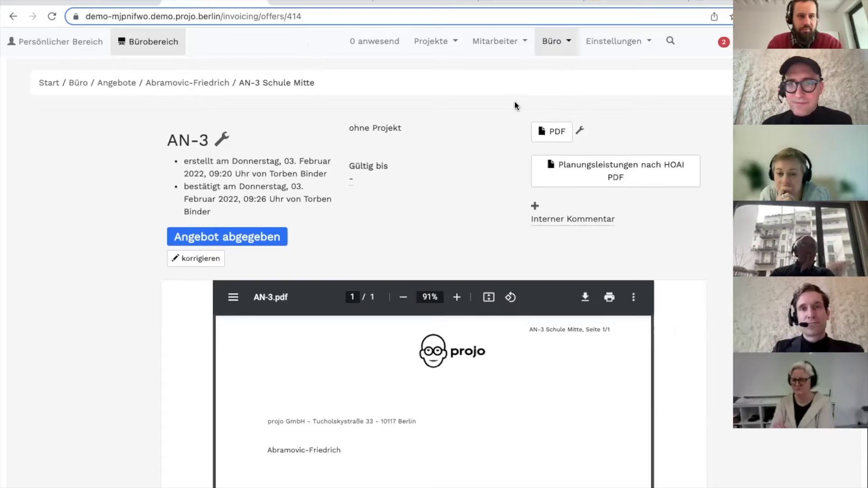
Step: Change the offer's status to Auftrag erteilt and transfer it to a new project with Kürzel sm and name Schule Mitte
left_click(262, 239)
left_click(471, 91)
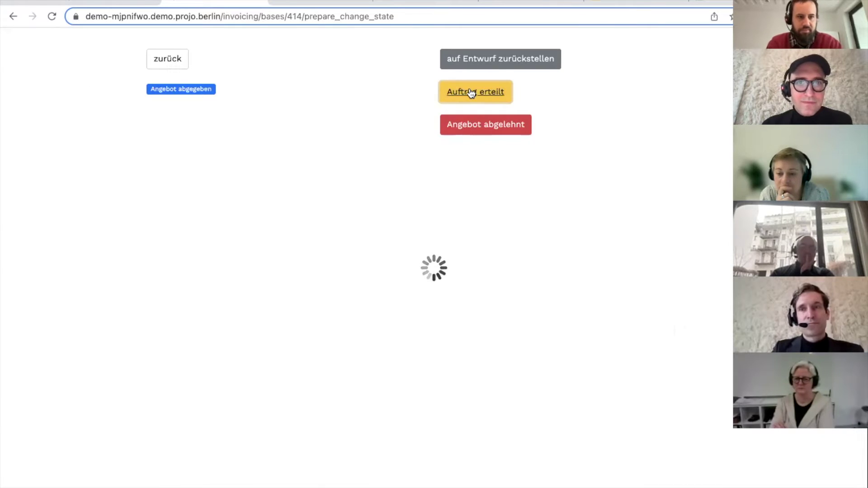
left_click(361, 217)
type("sm")
key("Tab")
type("S")
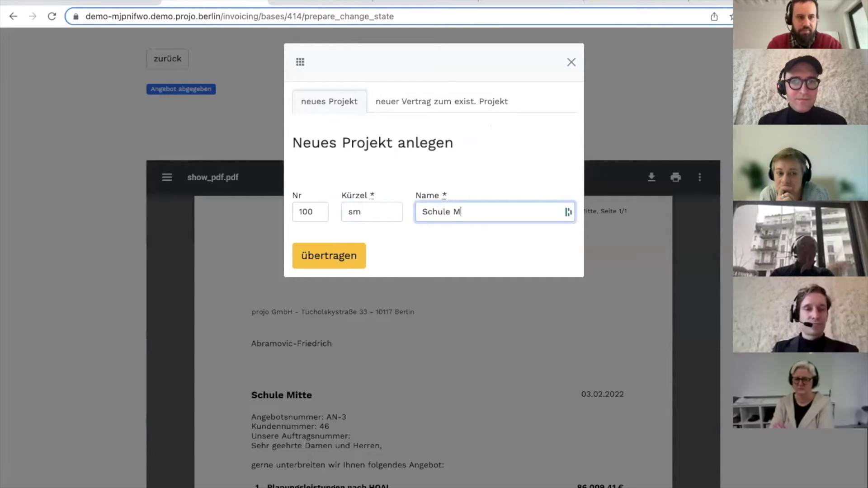
left_click(319, 262)
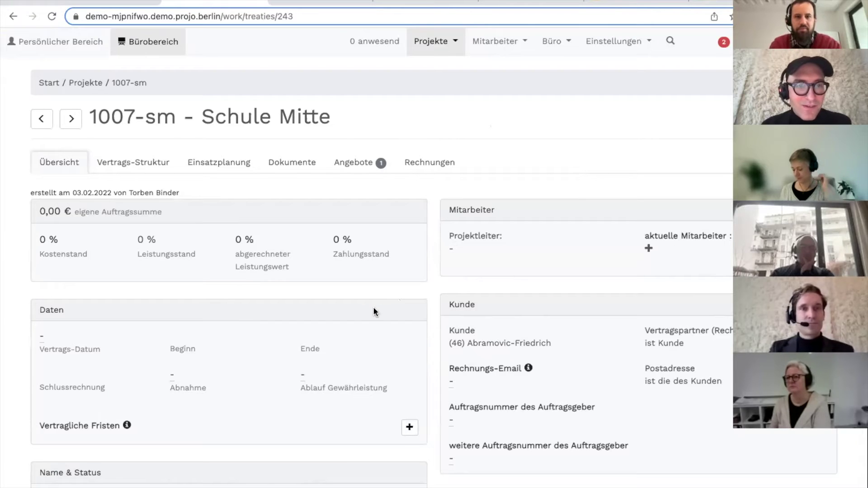
Step: Review the new Schule Mitte project's overview and its Vertrags-Struktur with the transferred service phases
scroll(371, 311, "down", 2)
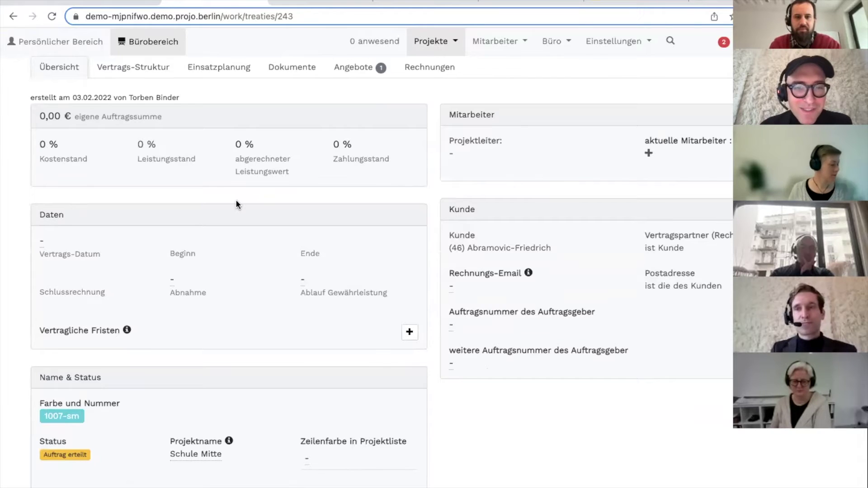
scroll(236, 201, "up", 1)
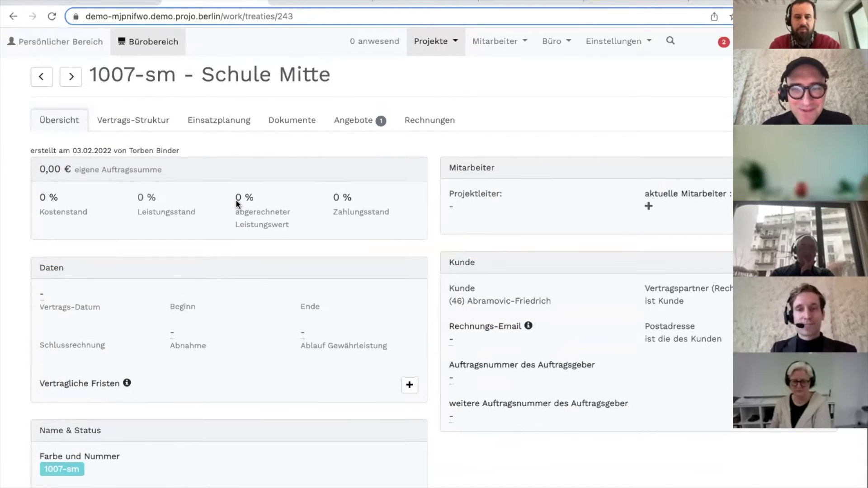
left_click(131, 126)
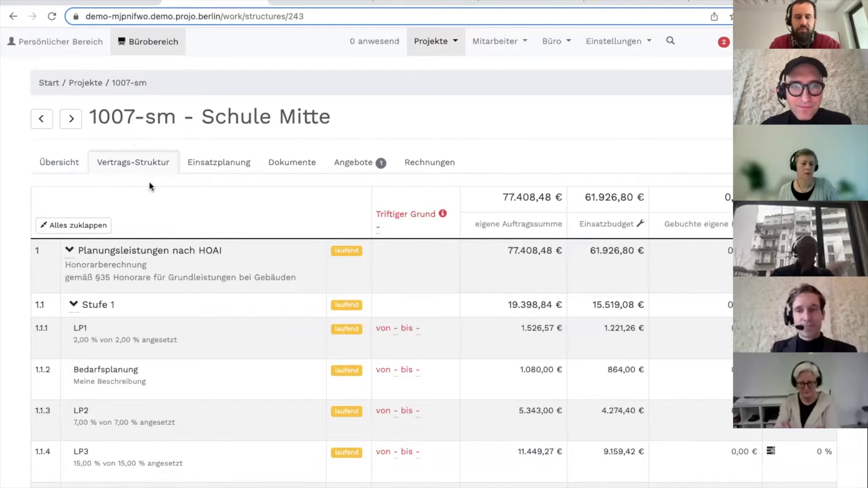
Step: Add a Senior-Architekt with a rate of 5.060,00 € as Mitarbeiter to the project's Einsatzplanung
left_click(213, 166)
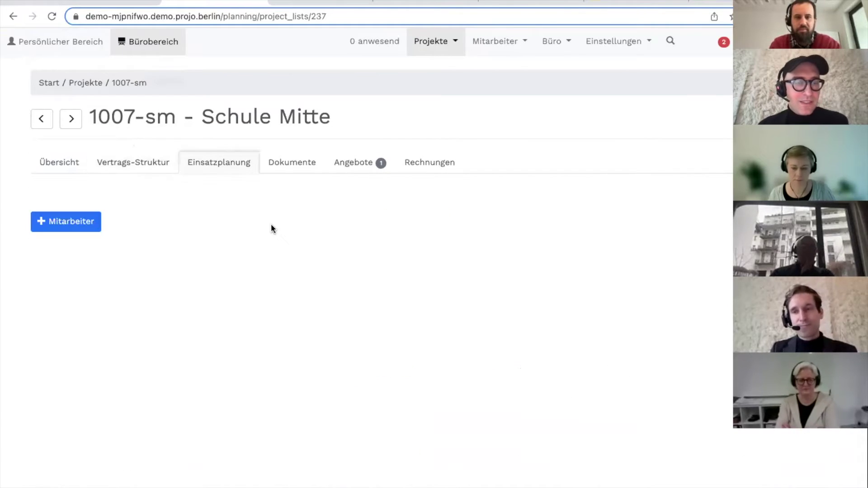
left_click(68, 222)
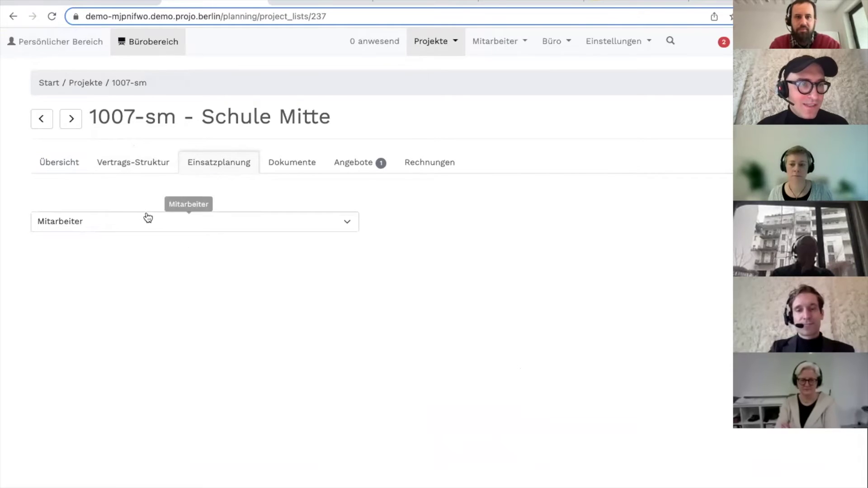
left_click(147, 218)
scroll(113, 294, "down", 5)
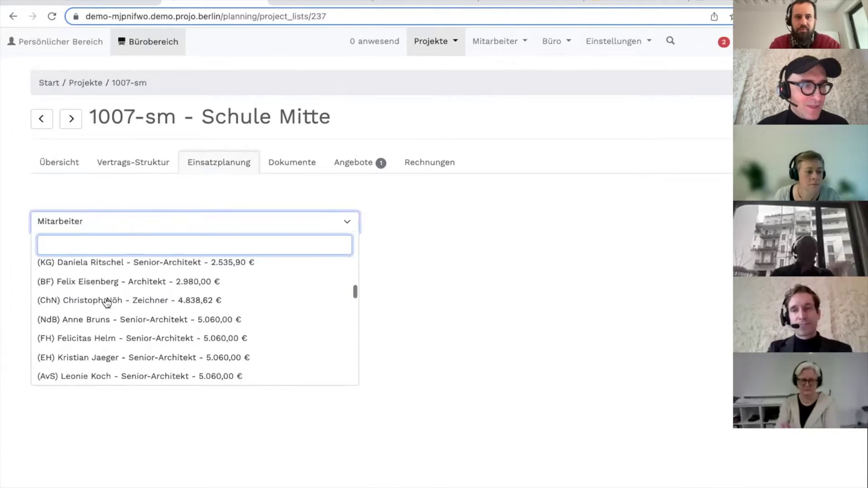
left_click(90, 320)
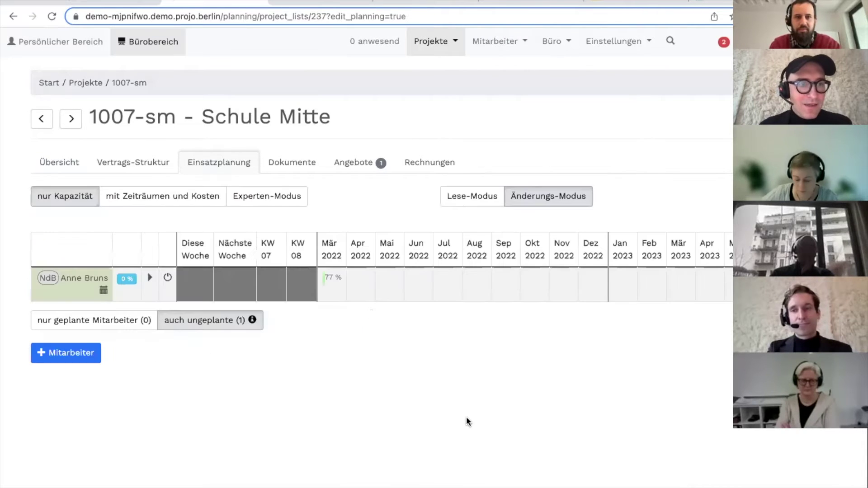
Step: Switch the Einsatzplanung to Experten-Modus and run the Initiale Einsatzplanung, accepting that existing planning is overwritten
left_click(281, 202)
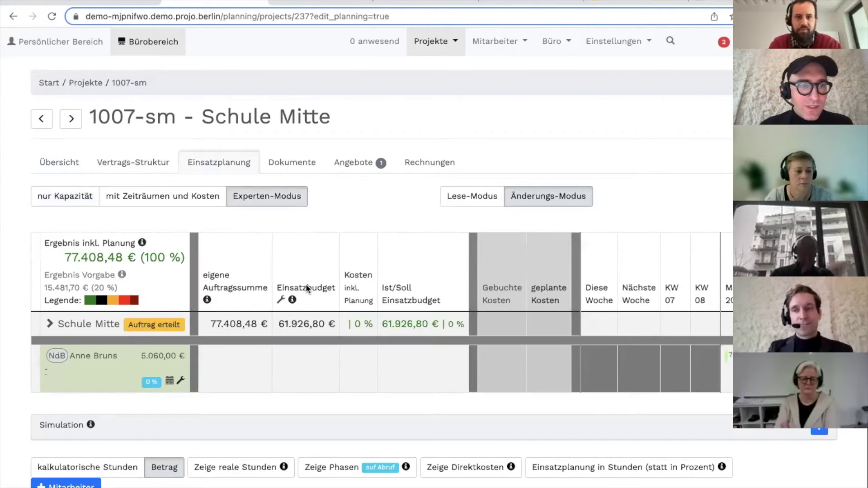
scroll(307, 288, "down", 2)
left_click(247, 423)
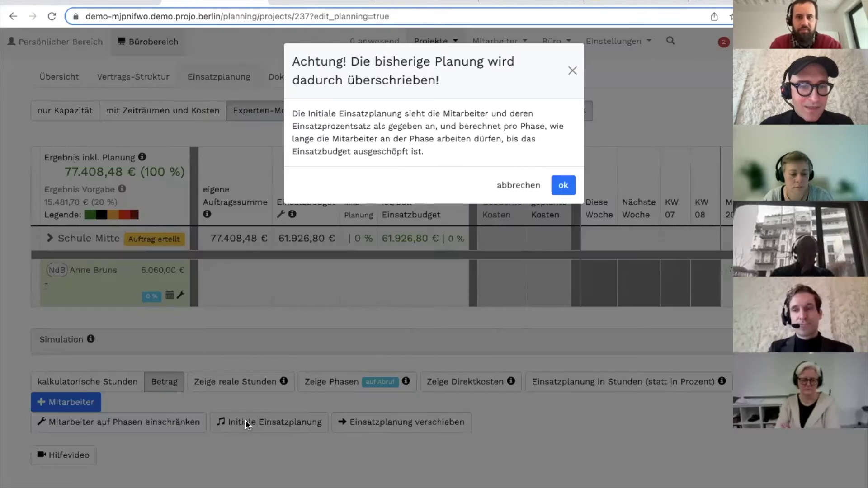
left_click(563, 185)
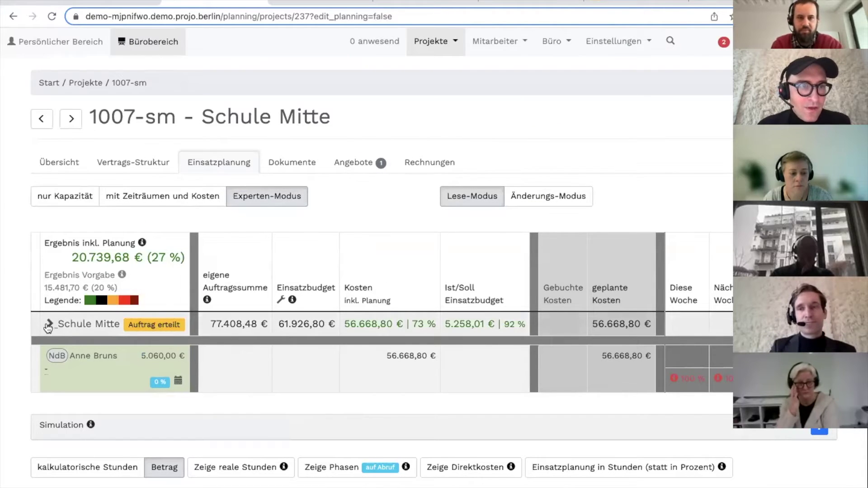
Step: Turn off the Experten-Modus in the project's Vertrags-Struktur and review the planned periods of the service phases
left_click(128, 162)
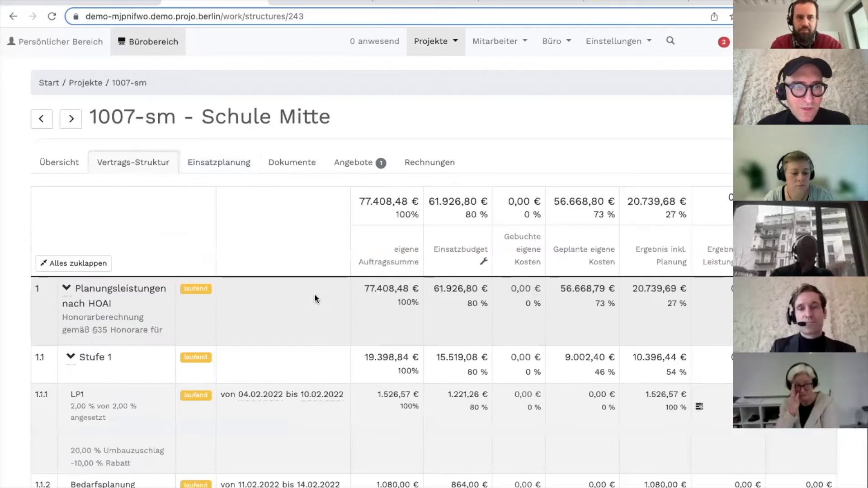
scroll(366, 314, "down", 3)
scroll(366, 314, "up", 1)
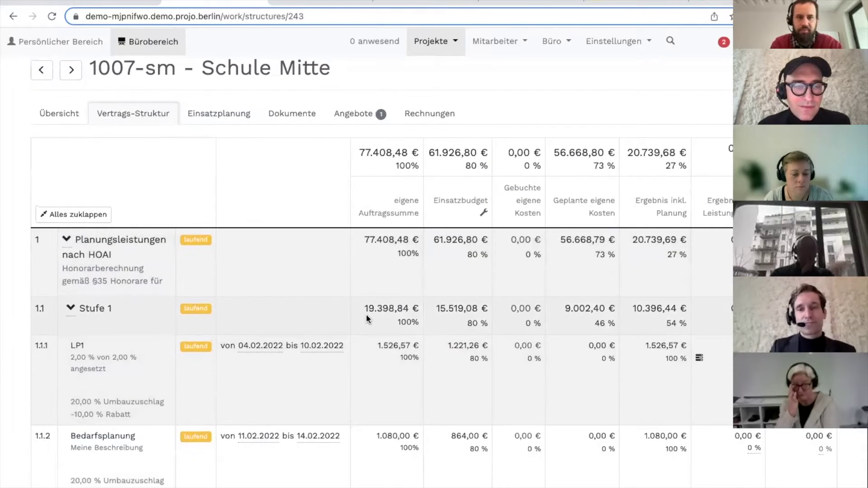
scroll(226, 317, "down", 20)
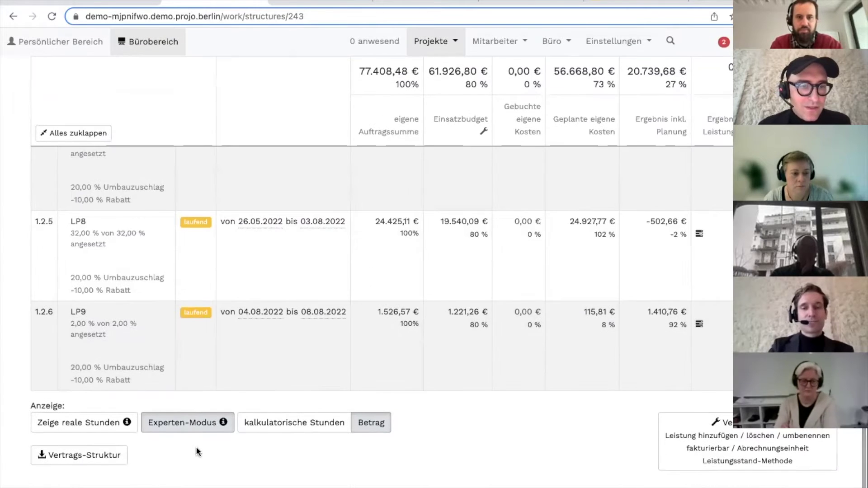
left_click(181, 424)
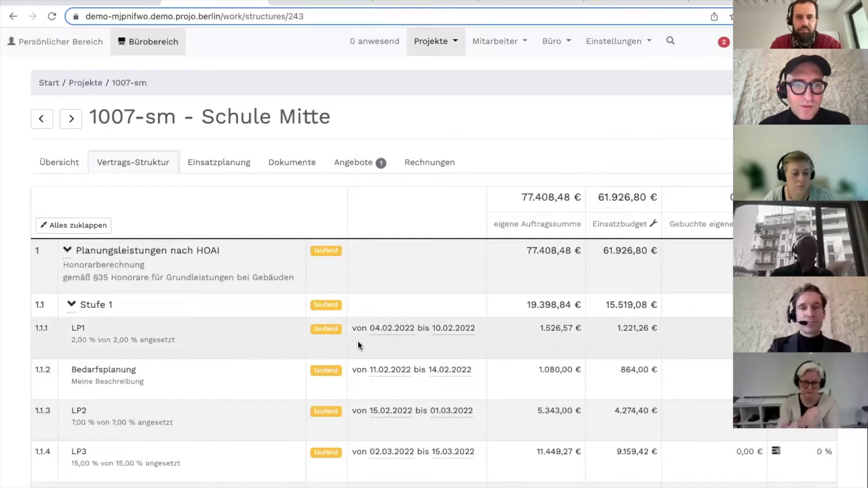
scroll(357, 340, "down", 5)
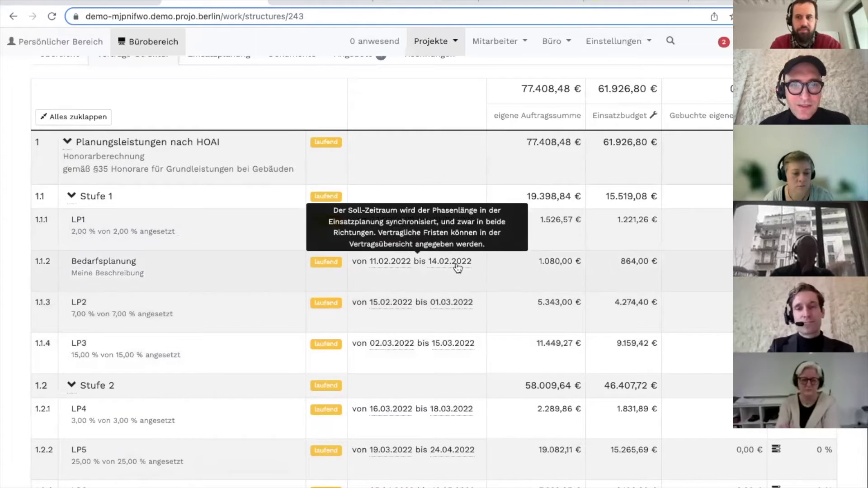
scroll(456, 302, "up", 1)
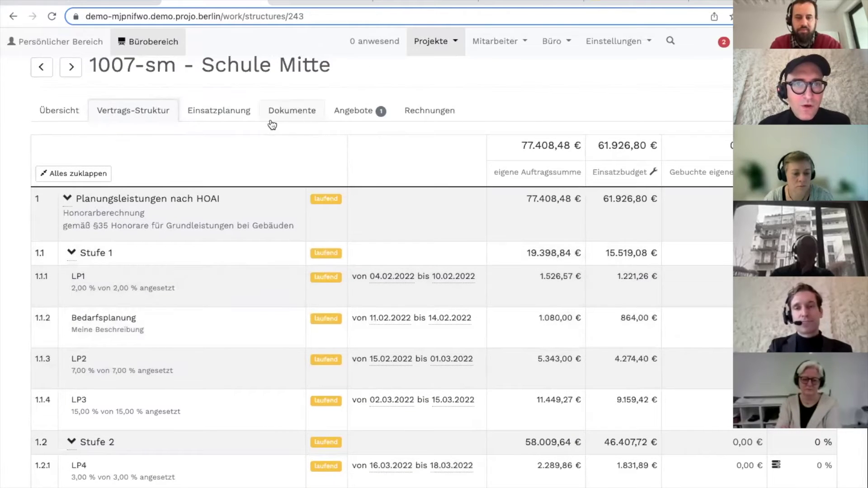
Step: Examine the project's Zahlungsplan under Rechnungen and the Zahlplan editing options, including Nutze Abrechnungsstand pro Leistung
left_click(418, 121)
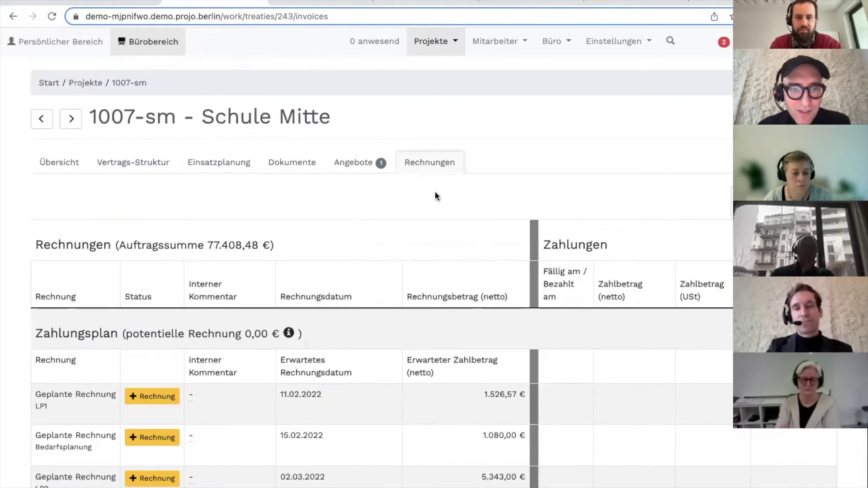
scroll(434, 278, "down", 5)
scroll(433, 277, "down", 6)
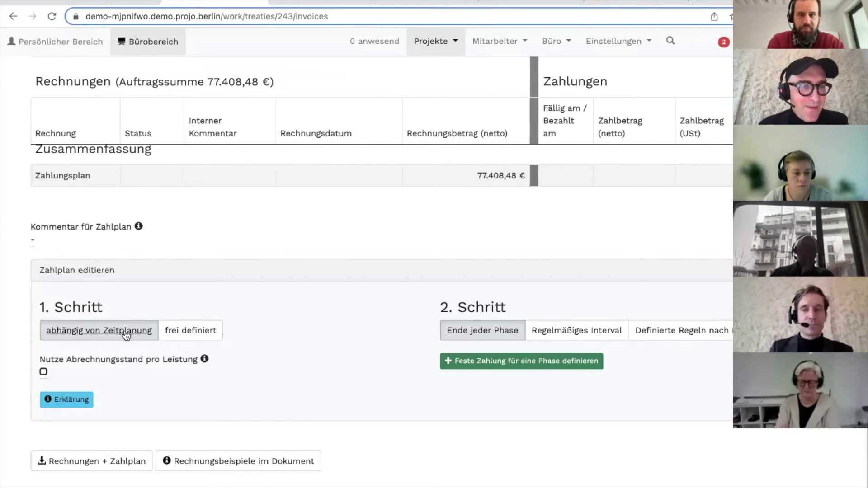
left_click_drag(51, 359, 179, 359)
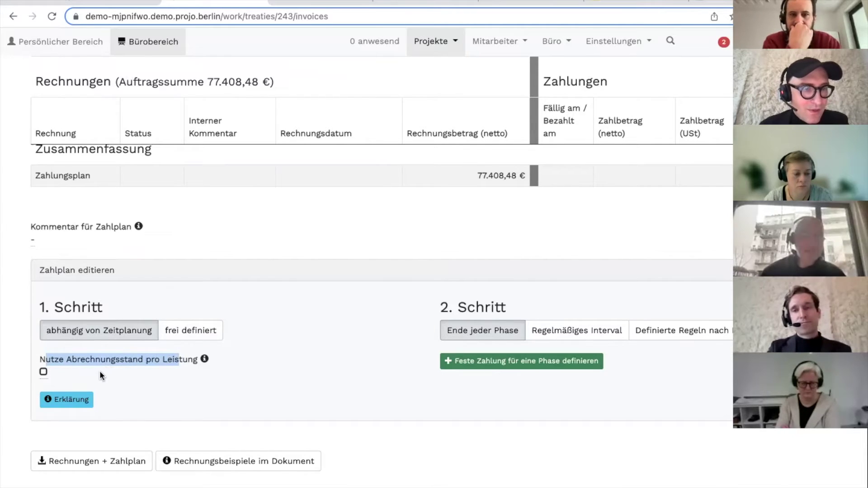
Step: Turn on Nutze Abrechnungsstand pro Leistung for the Zahlplan and create an empty (leer) Einzelrechnung for the project
left_click(43, 373)
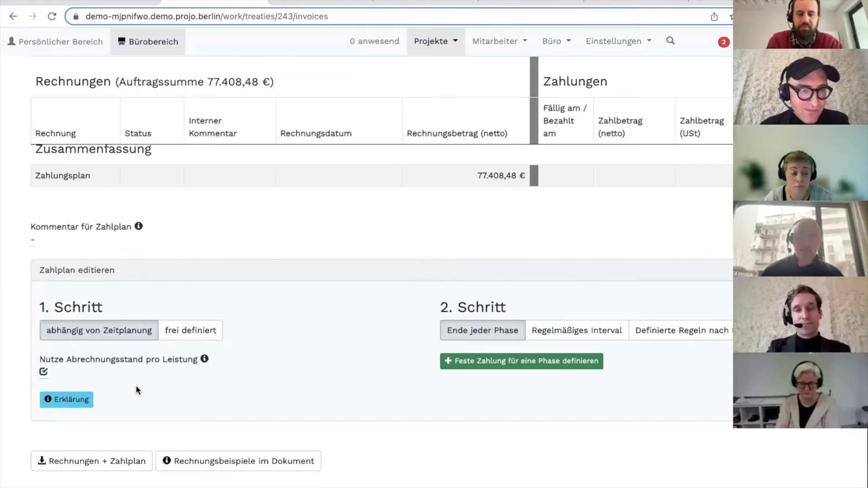
scroll(577, 355, "down", 2)
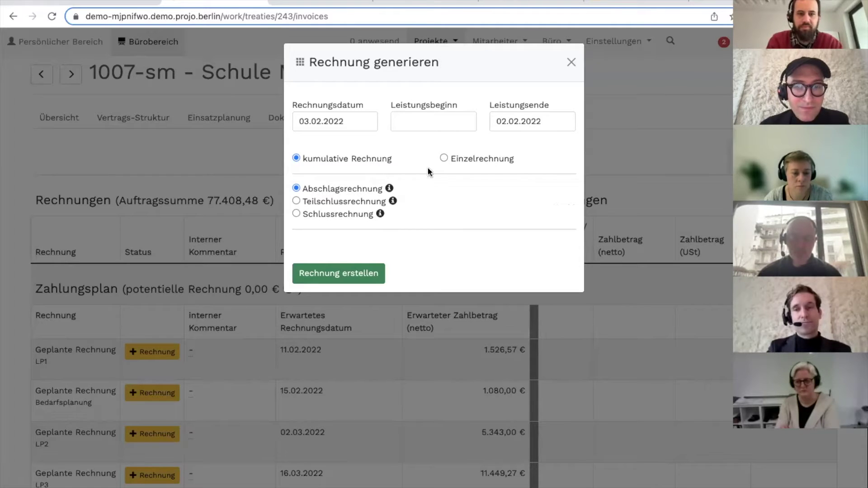
left_click(443, 158)
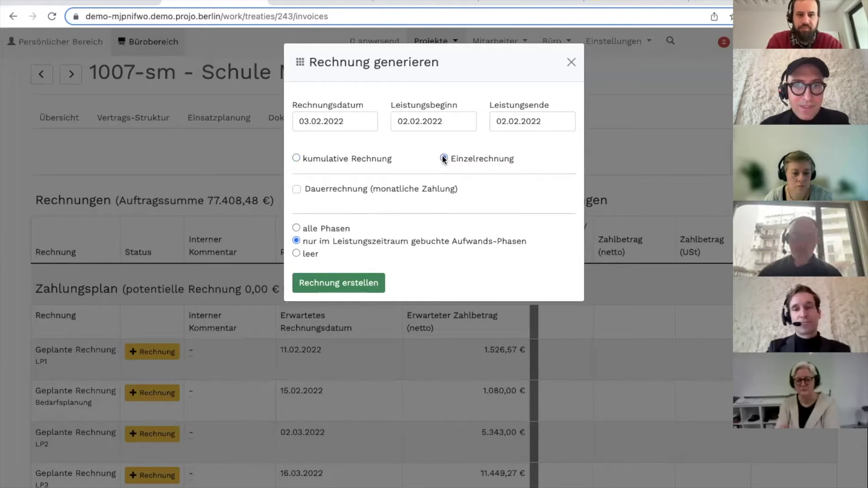
left_click(296, 254)
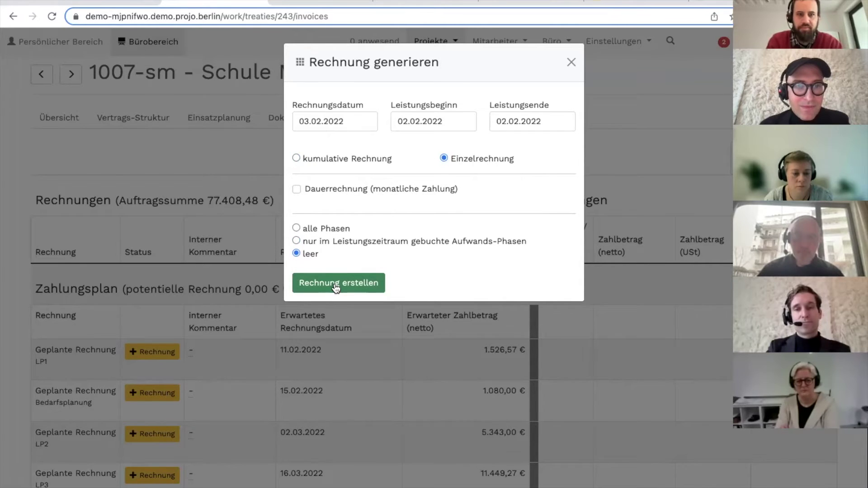
left_click(336, 284)
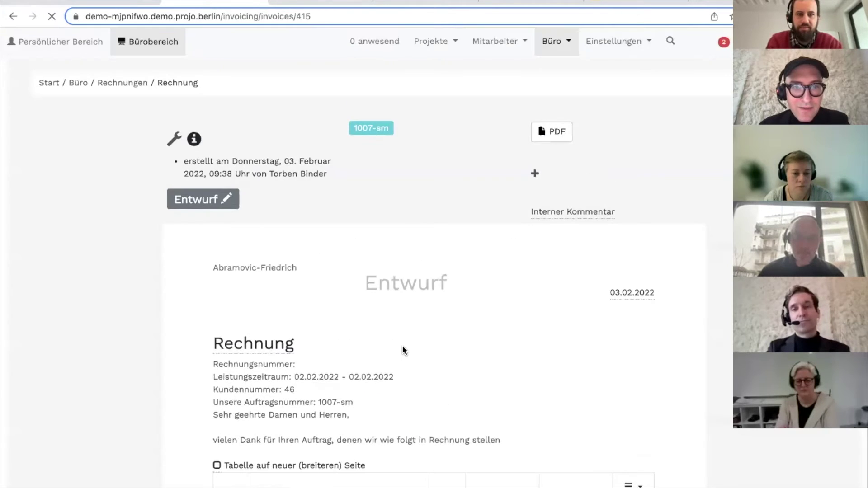
Step: Add a Leistung position to the draft invoice and set its Einzelpreis to 10.000,00 €
scroll(403, 349, "down", 5)
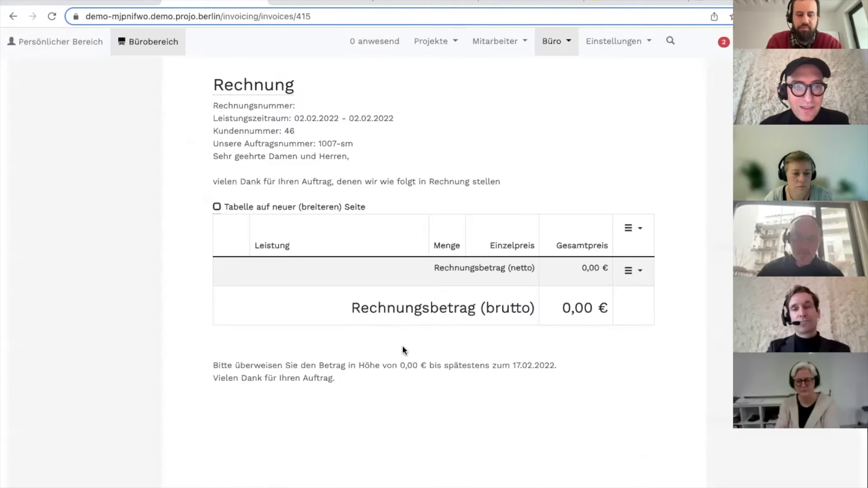
left_click(637, 213)
left_click(583, 243)
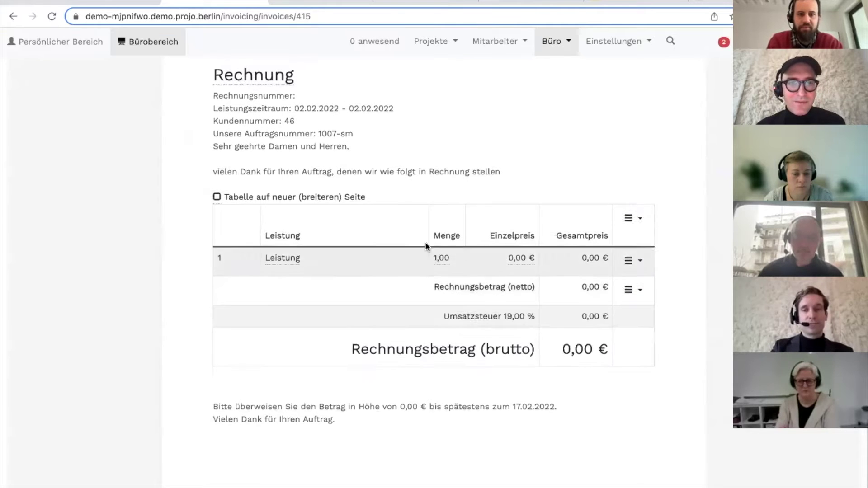
left_click(515, 280)
type("10000")
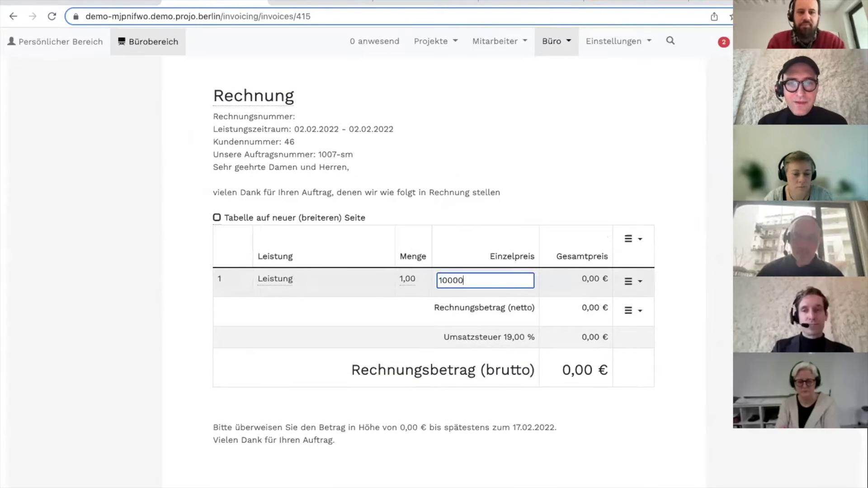
key("Return")
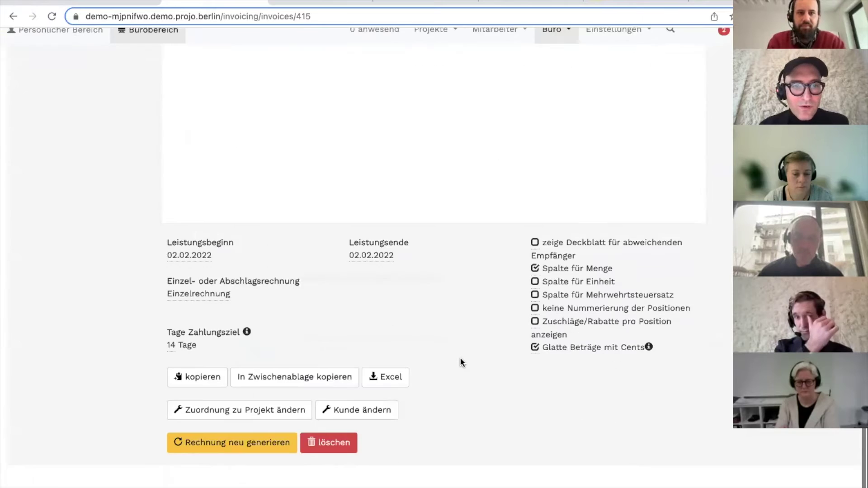
Step: Change the draft invoice's type from Einzelrechnung to Abschlagsrechnung
left_click(209, 304)
left_click(210, 306)
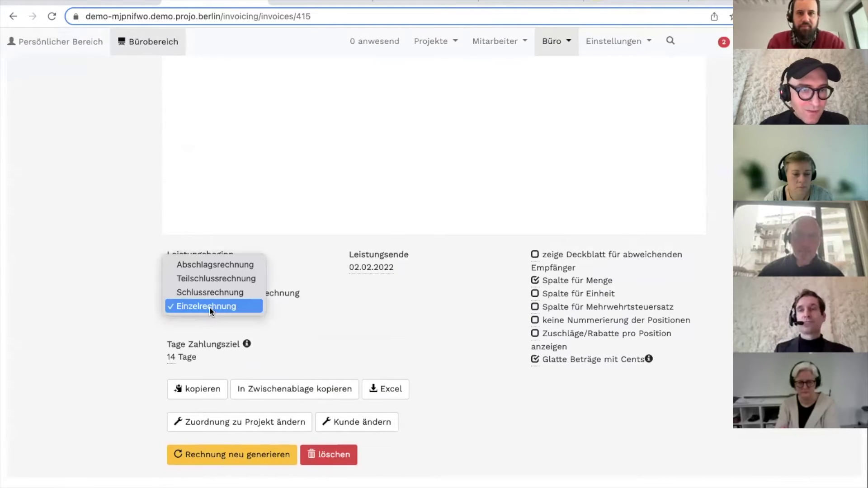
left_click(213, 264)
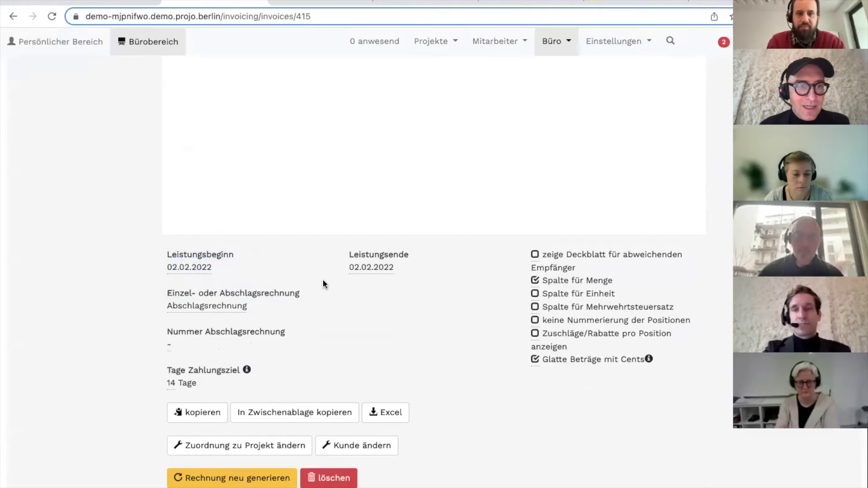
Step: Check the draft invoice's amounts and change its status from Entwurf by confirming the PDF preview
scroll(346, 266, "down", 2)
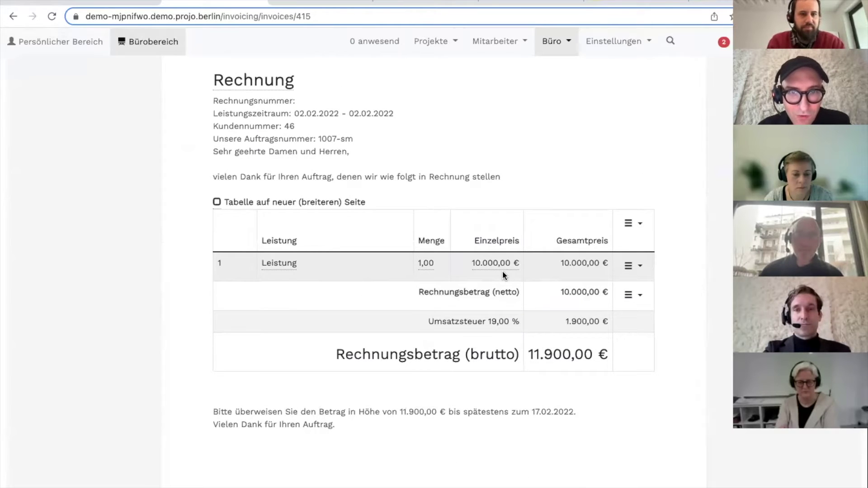
scroll(503, 271, "up", 1)
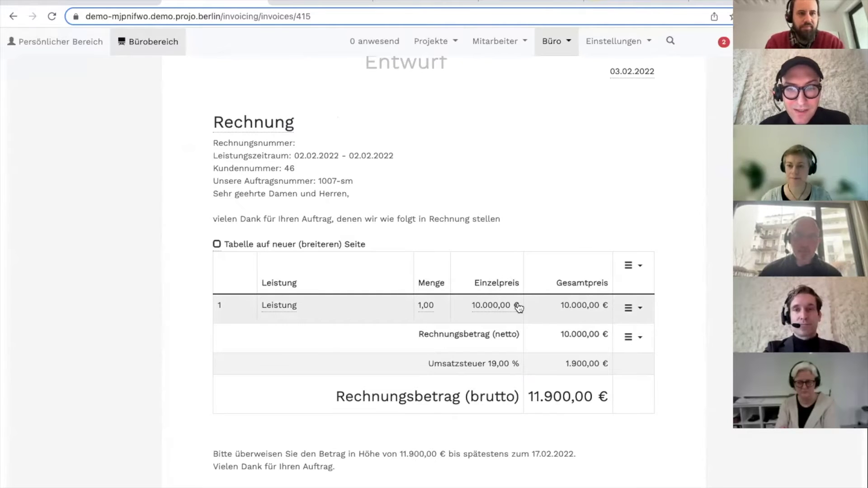
scroll(427, 227, "up", 5)
left_click(212, 197)
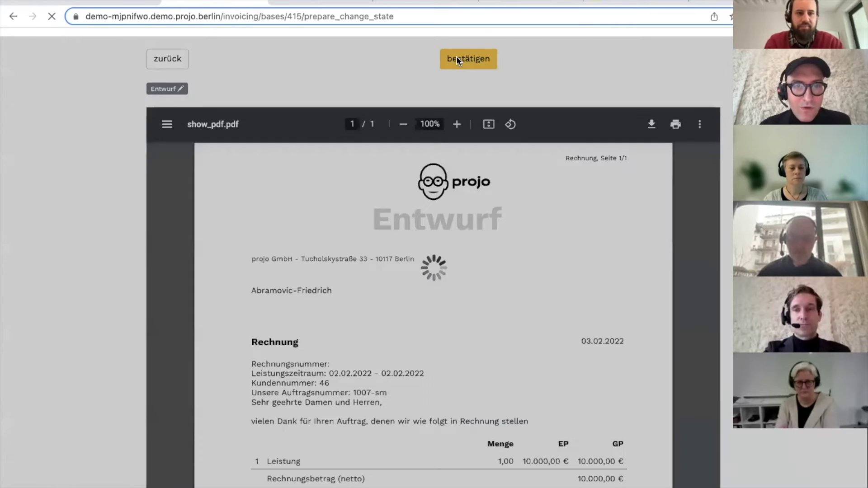
left_click(457, 59)
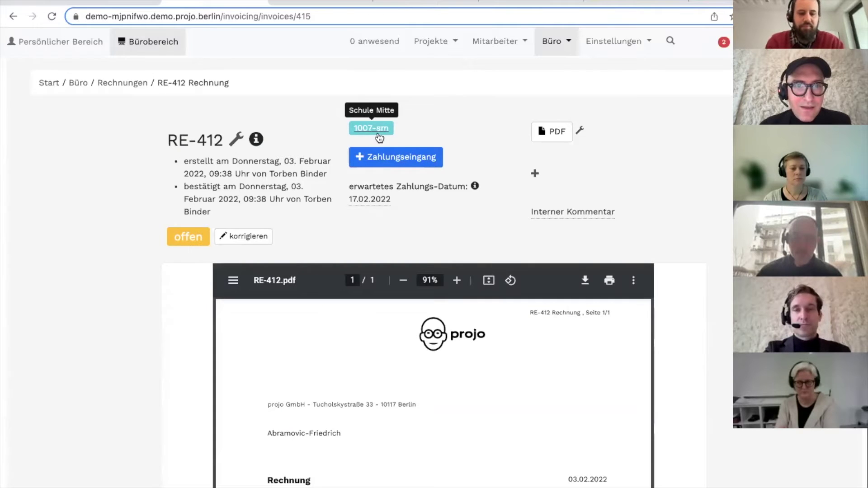
Step: Return to the project's Rechnungen and examine the Zahlungsplan and the Differenz zur Auftragssumme in the Zusammenfassung
left_click(372, 129)
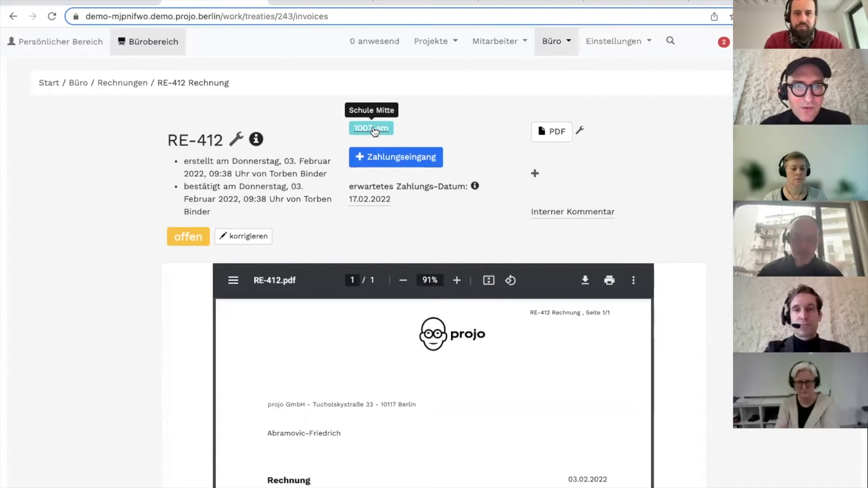
scroll(394, 244, "down", 15)
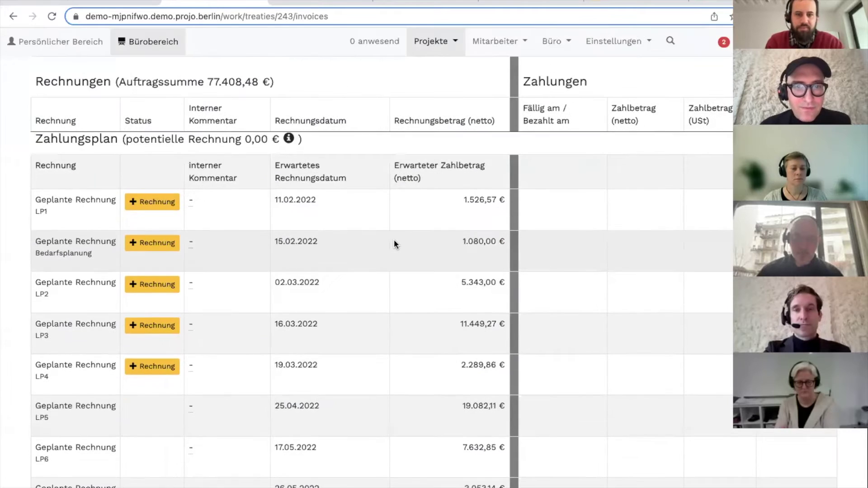
scroll(394, 242, "up", 2)
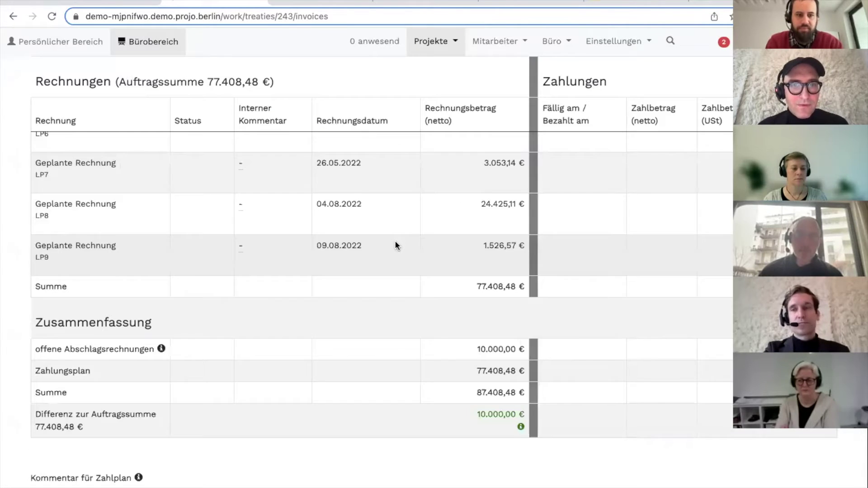
scroll(395, 244, "down", 2)
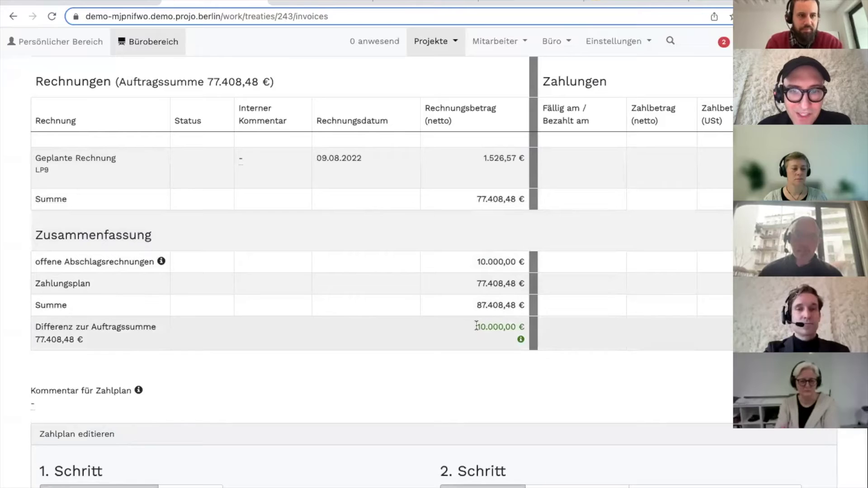
left_click_drag(476, 326, 509, 327)
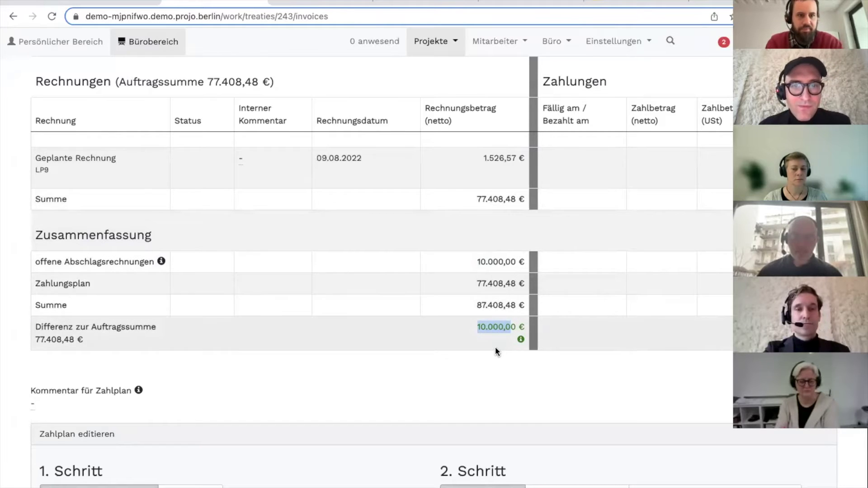
left_click(483, 329)
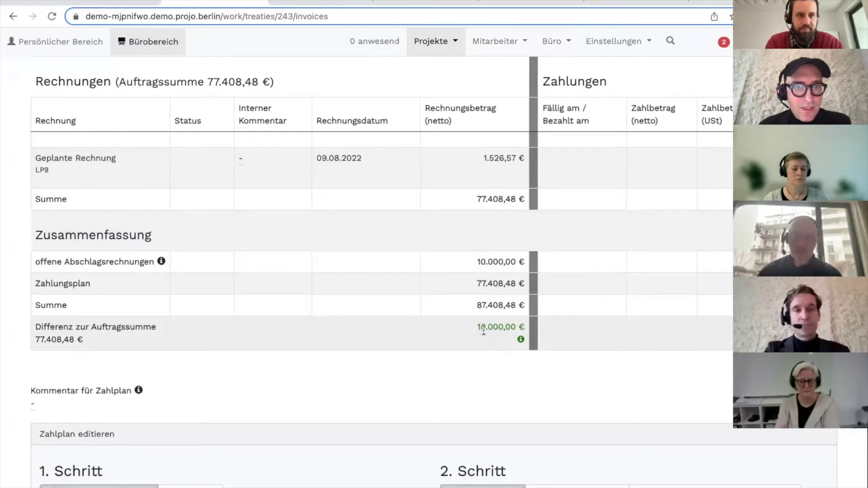
scroll(484, 294, "up", 10)
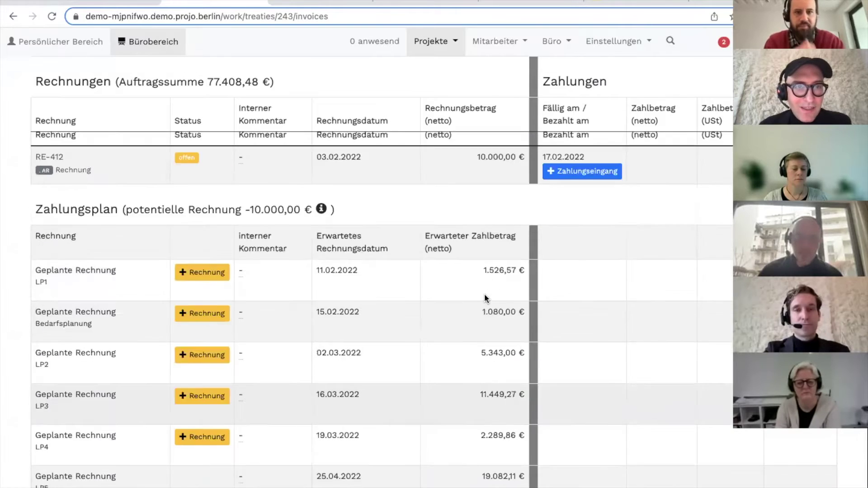
scroll(485, 297, "down", 2)
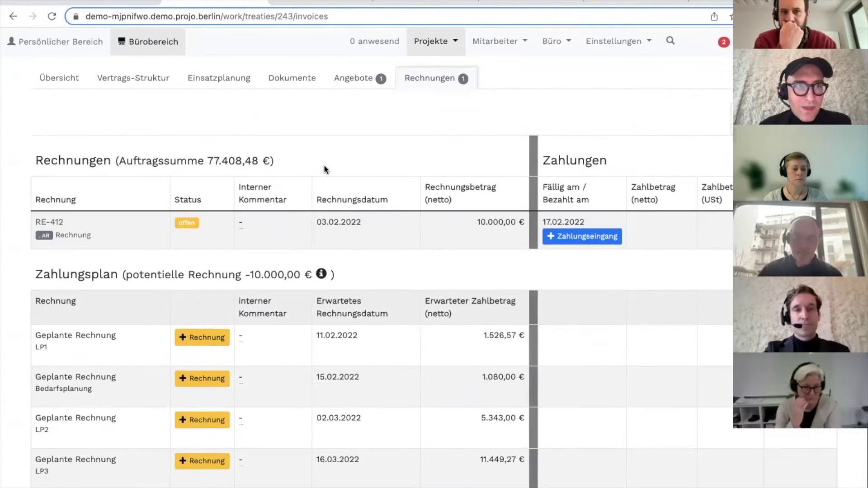
Step: Review costs and results per service phase in the Vertrags-Struktur using the Experten-Modus, and switch that mode off again
left_click(146, 83)
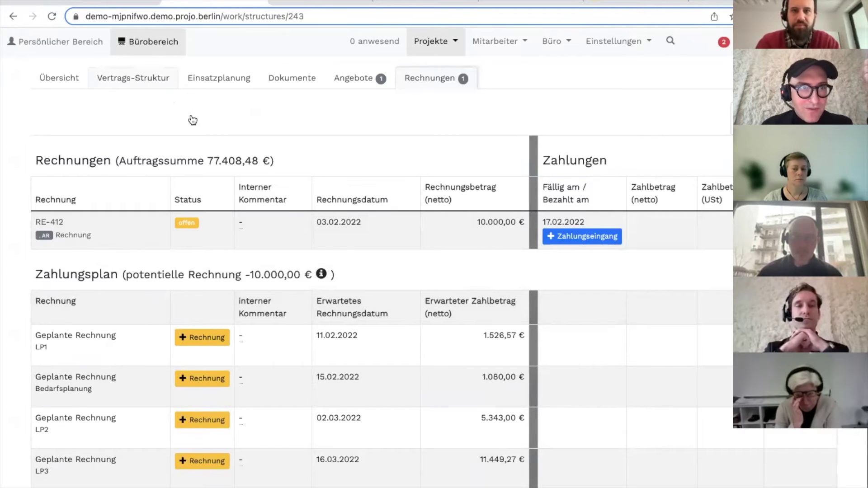
scroll(427, 339, "down", 8)
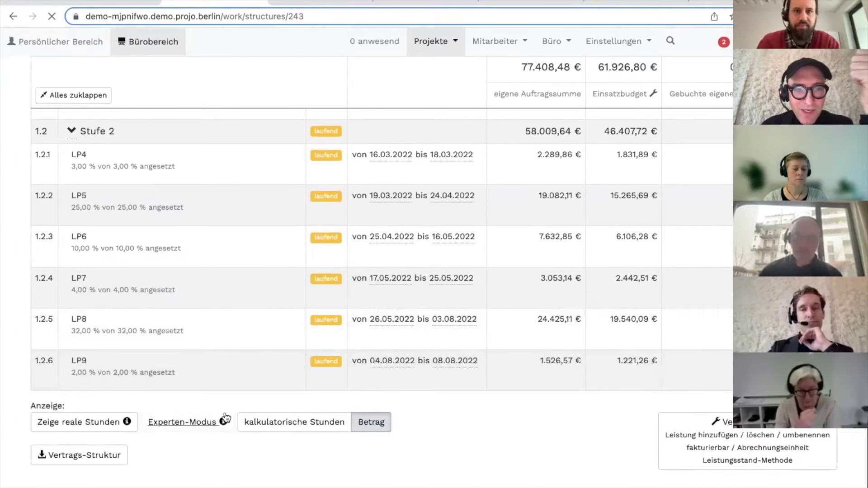
left_click(177, 422)
scroll(606, 376, "down", 2)
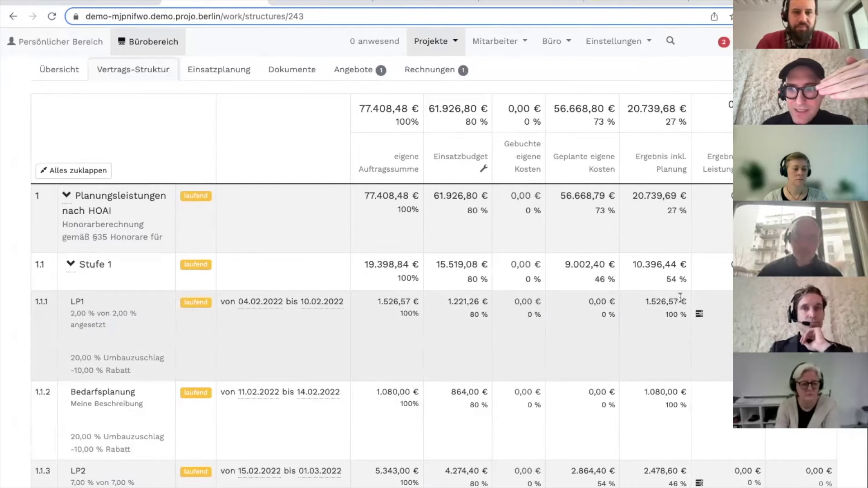
mouse_move(699, 314)
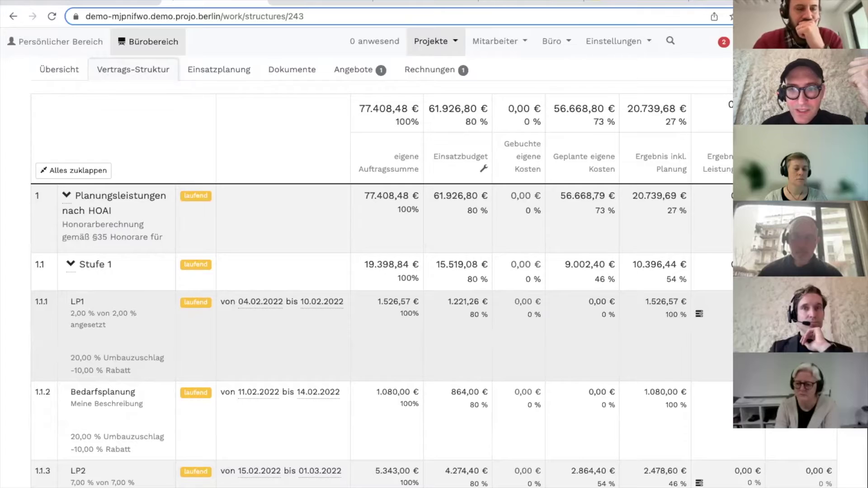
scroll(699, 314, "down", 1)
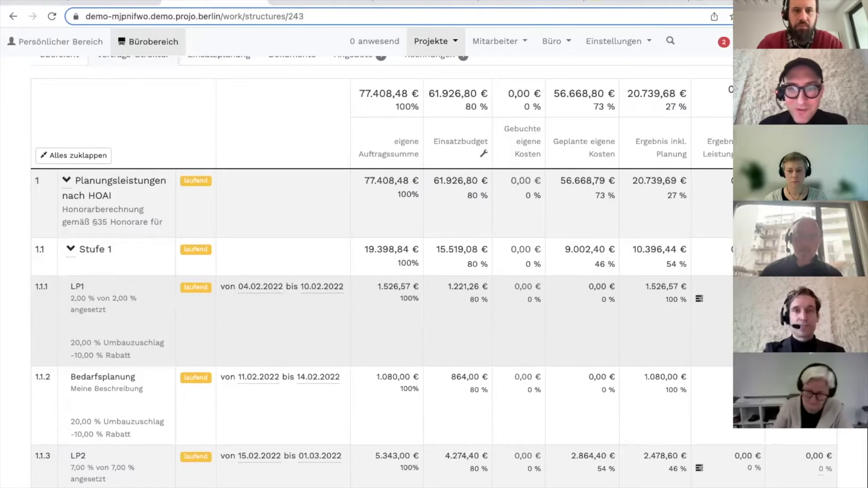
scroll(314, 386, "down", 15)
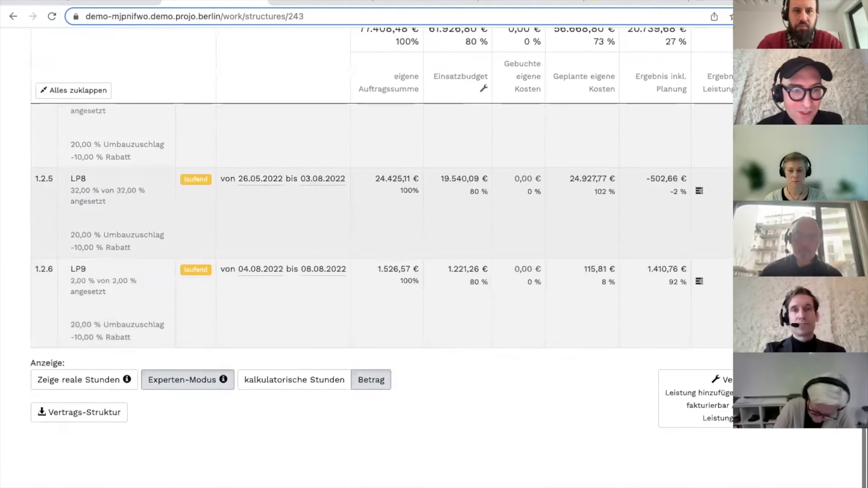
left_click(176, 422)
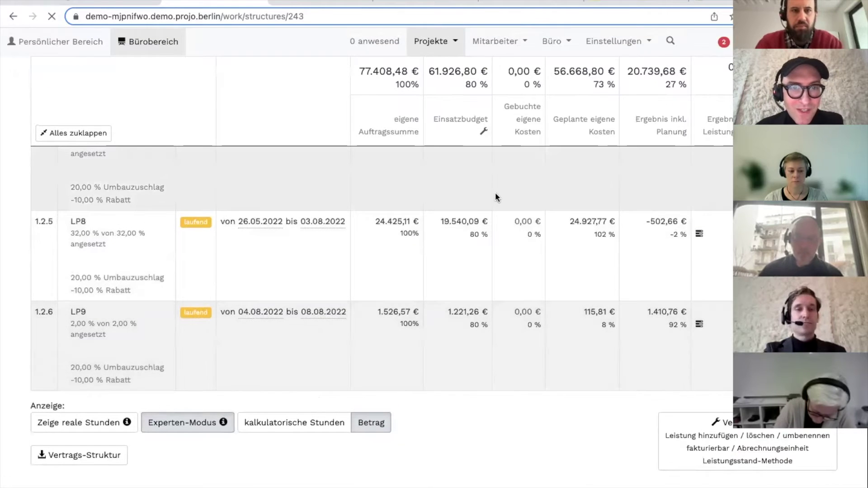
Step: Turn off Nutze Abrechnungsstand pro Leistung in the project's Zahlplan and check the Zusammenfassung under Rechnungen
left_click(436, 162)
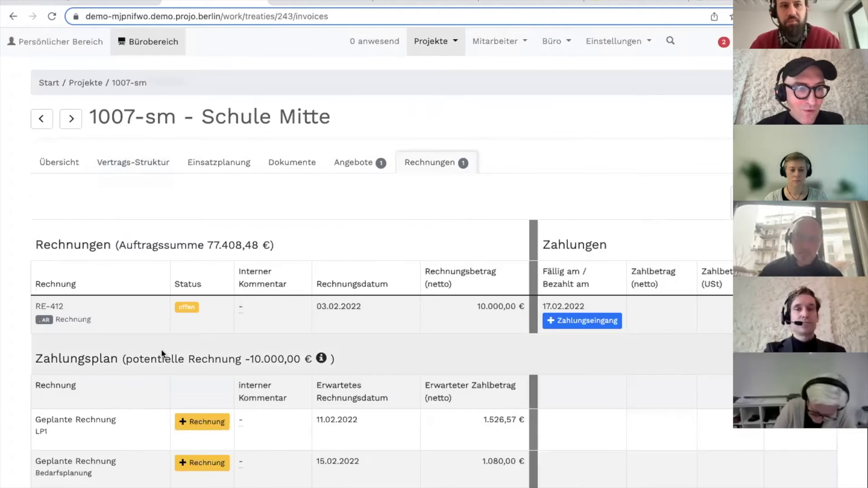
scroll(161, 349, "down", 10)
left_click(44, 366)
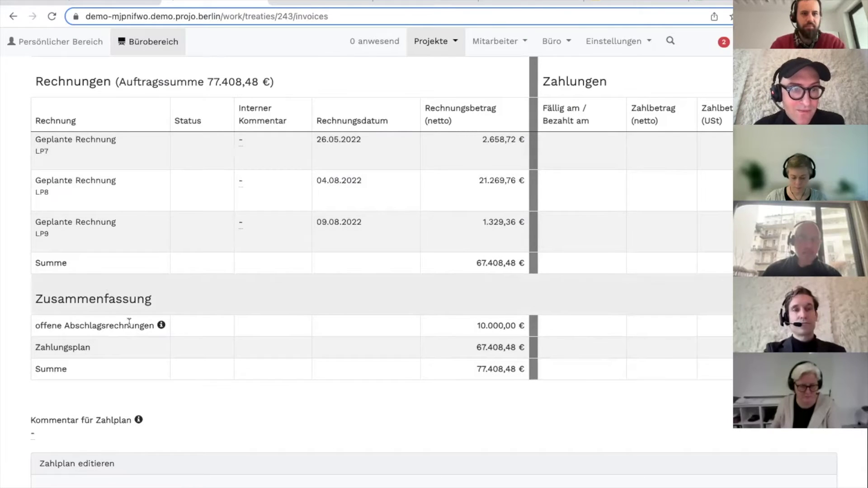
scroll(129, 323, "down", 4)
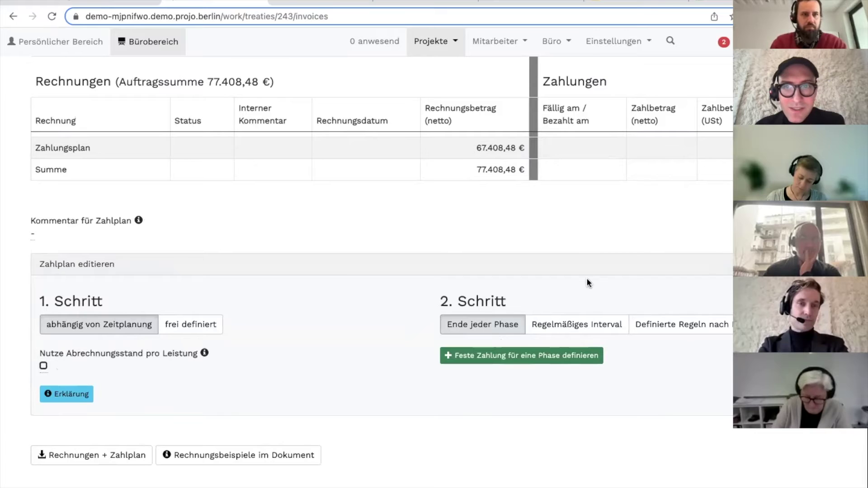
Step: Open the office-wide overview of Zahlpläne
left_click(613, 52)
left_click(560, 44)
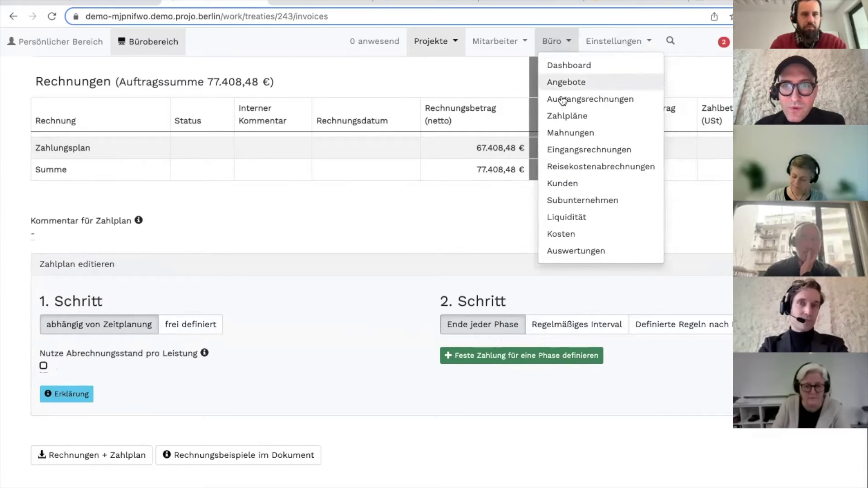
left_click(563, 118)
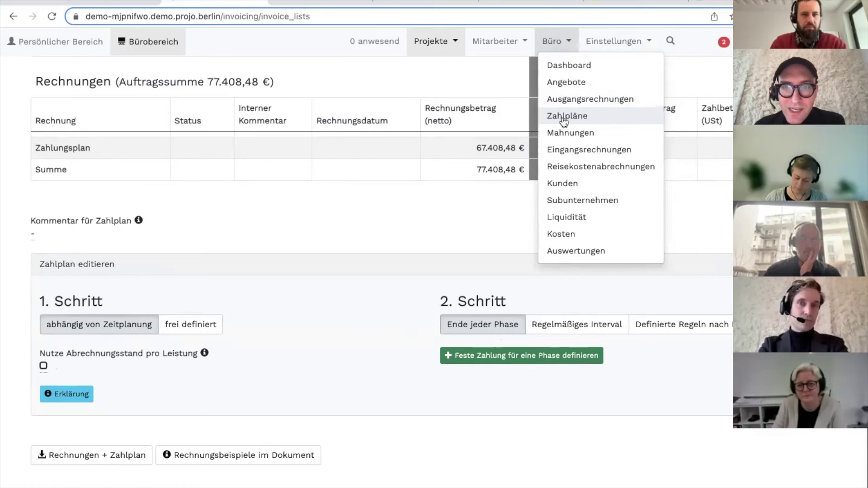